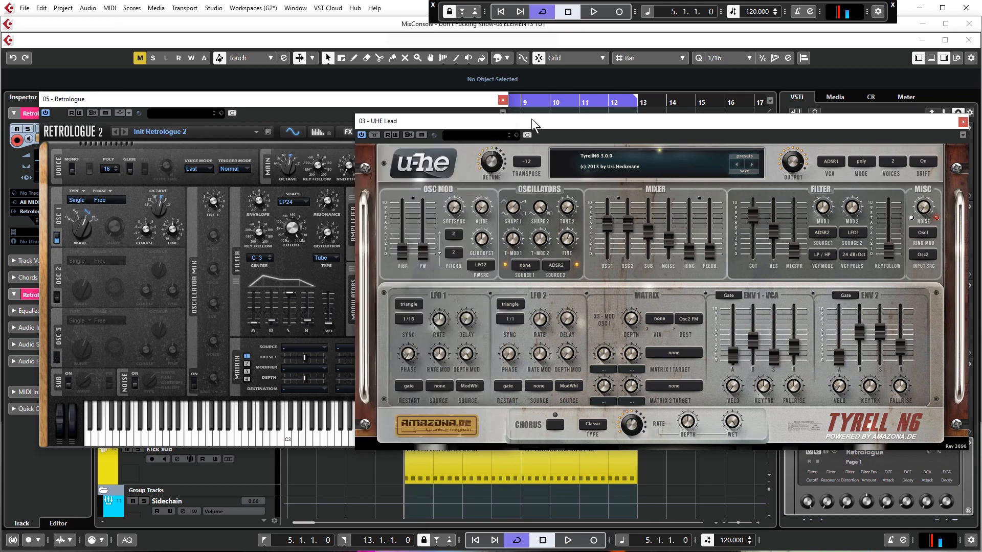
left_click_drag(532, 118, 496, 131)
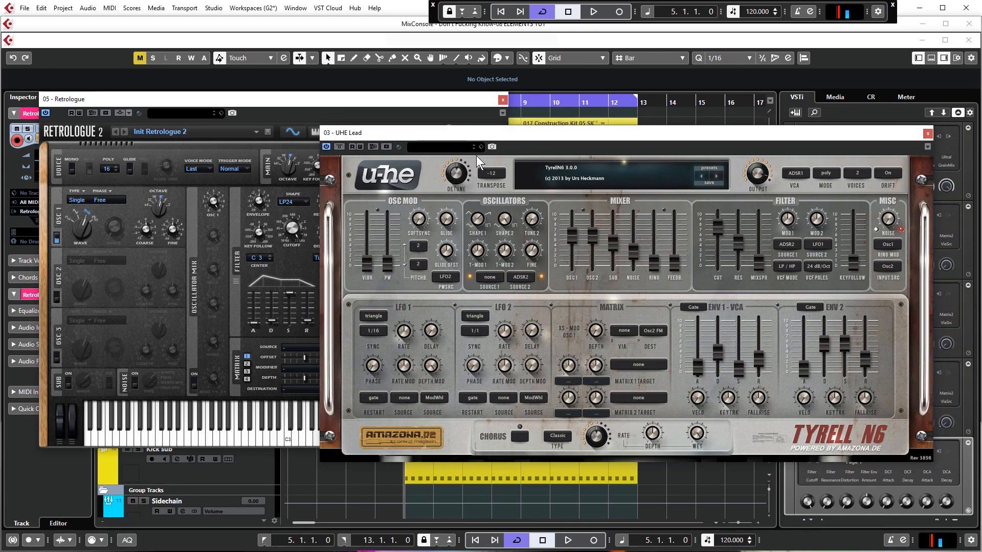
left_click_drag(614, 137, 609, 136)
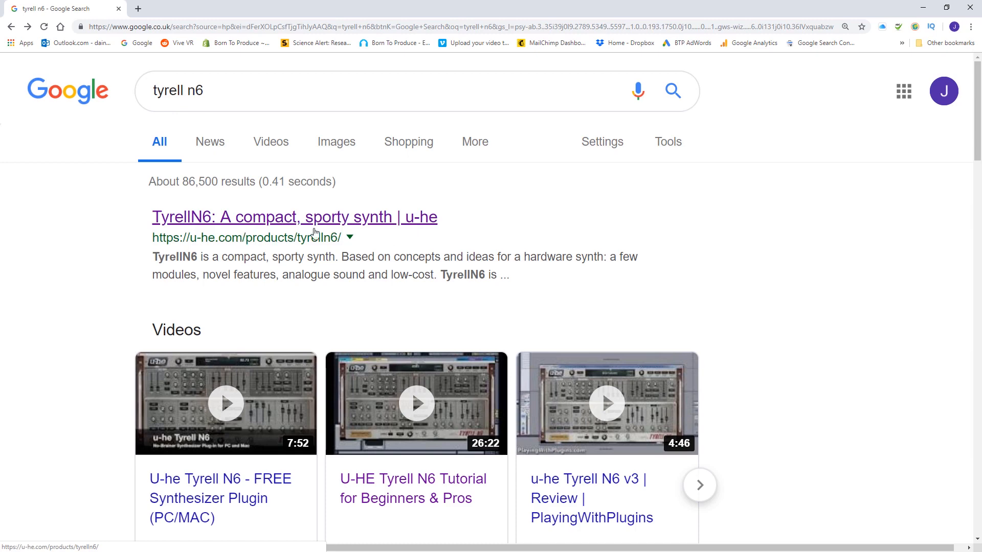
- In the browser, find the AMAZONA.de result for Freeware Synth Tyrell N6 V3.0 and open that page
scroll(152, 255, "down", 7)
scroll(152, 259, "down", 1)
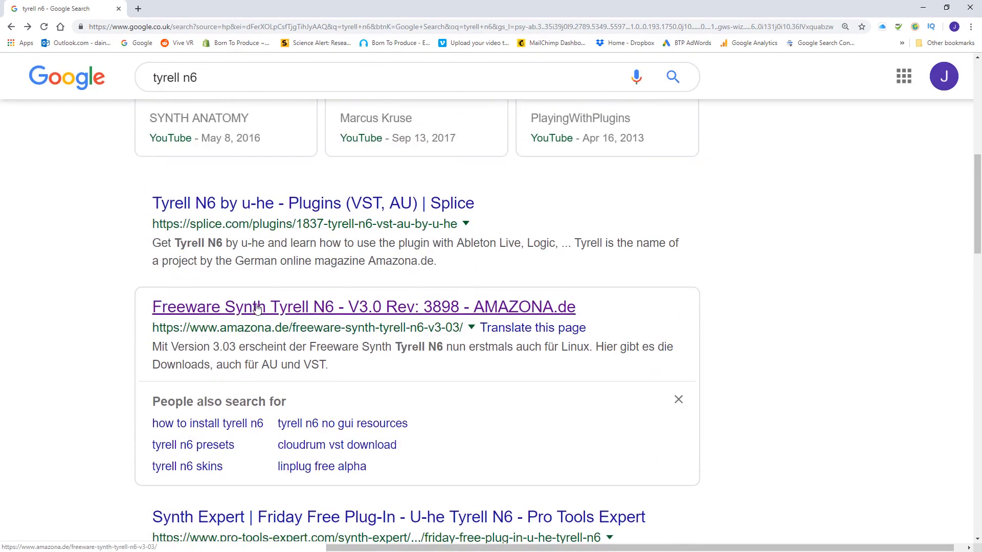
left_click(289, 311)
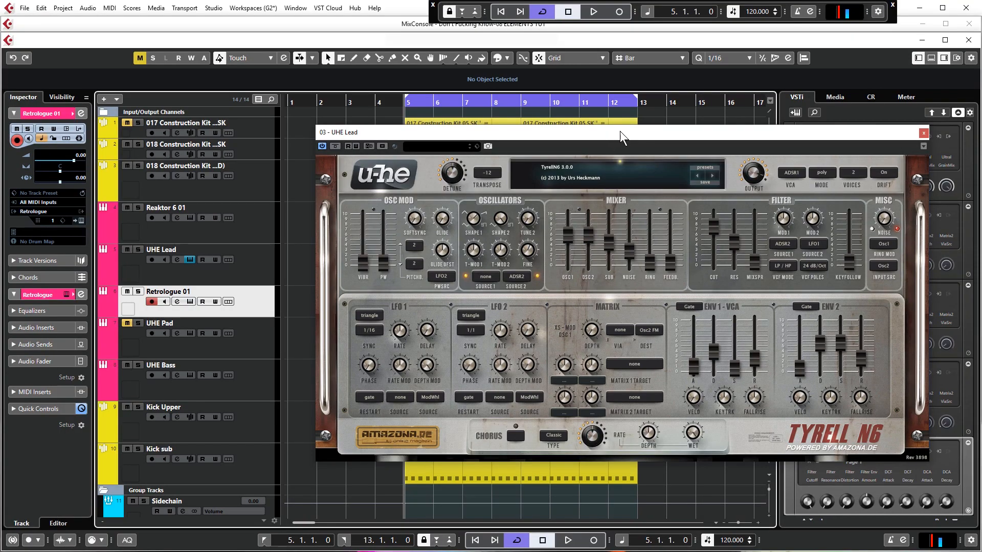
- Back in Cubase, move the UHE Lead synth window clear of the arrangement and play part of the looped section
left_click_drag(628, 135, 616, 135)
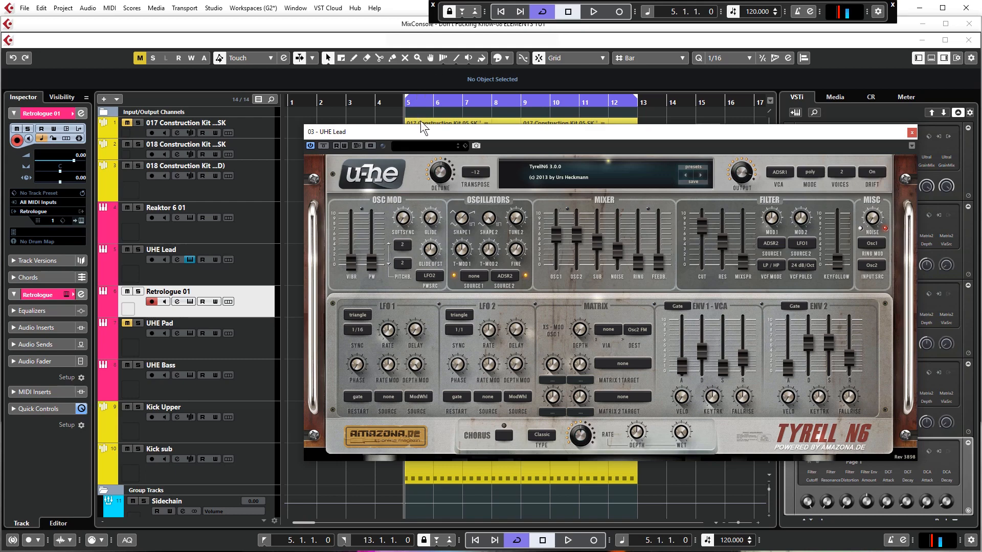
left_click_drag(426, 132, 407, 361)
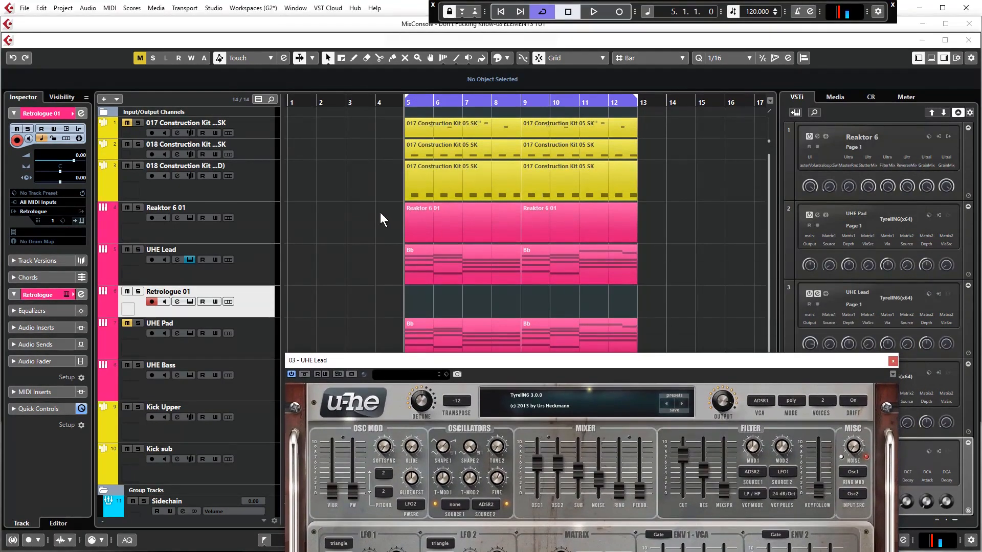
key("space")
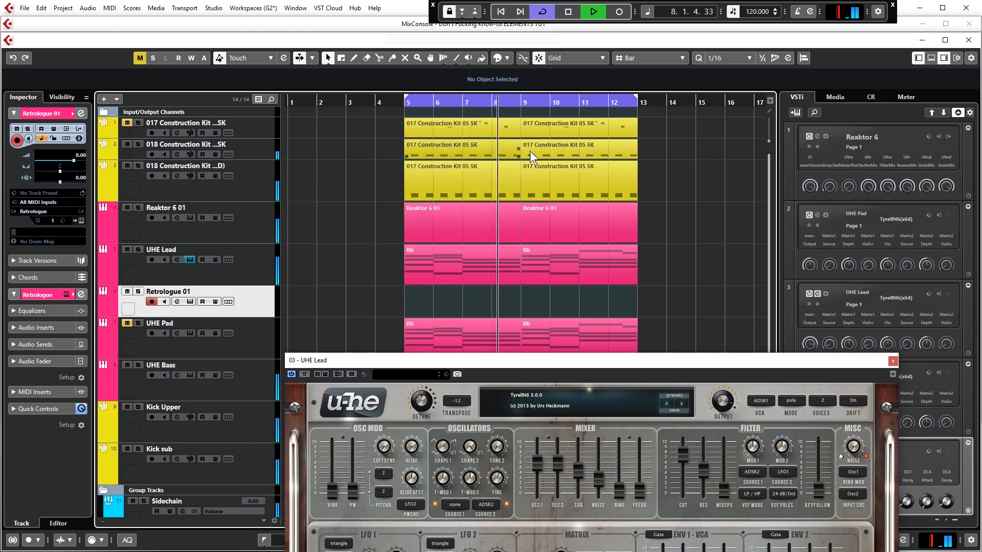
key("space")
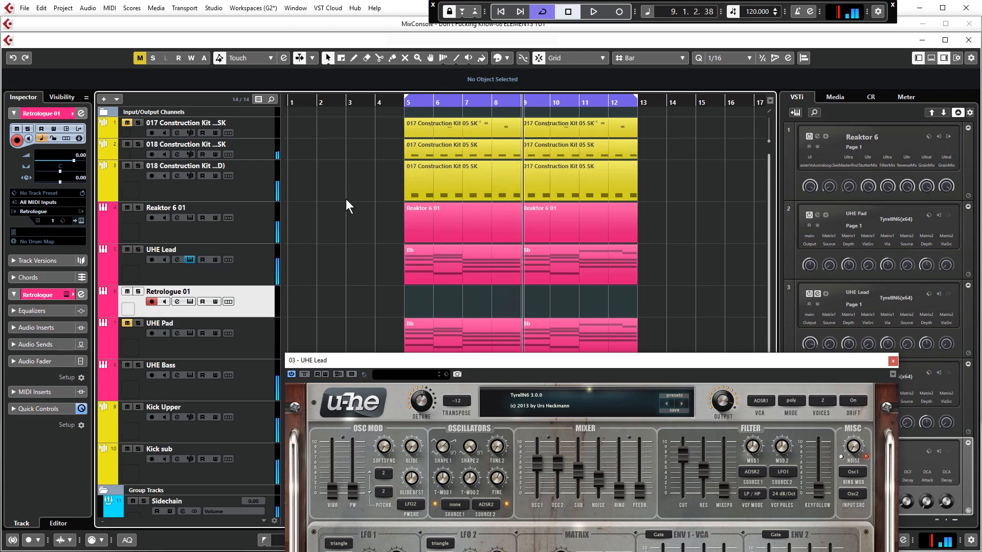
- Load a fresh TyrellN6(x64) instrument on the UHE Lead track
left_click_drag(495, 361, 490, 278)
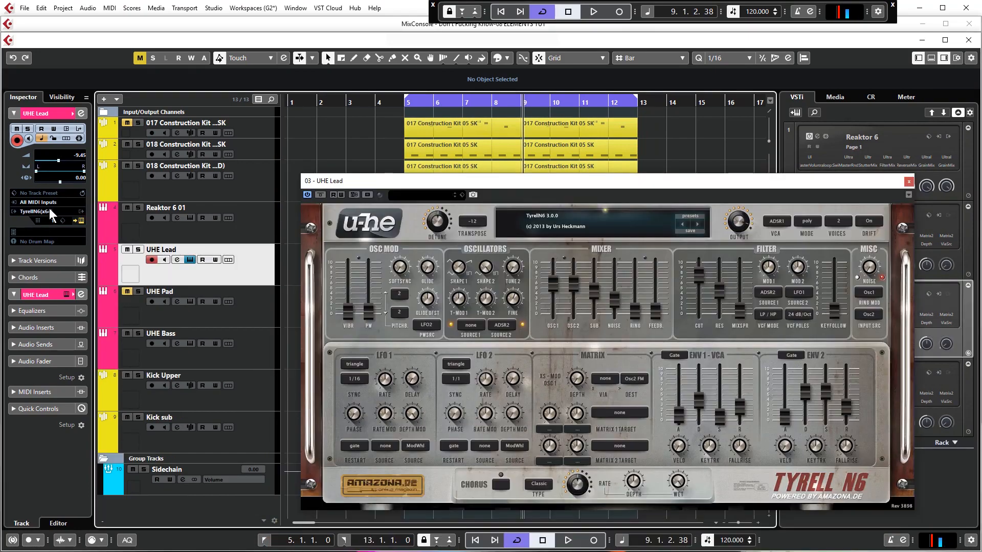
left_click(50, 212)
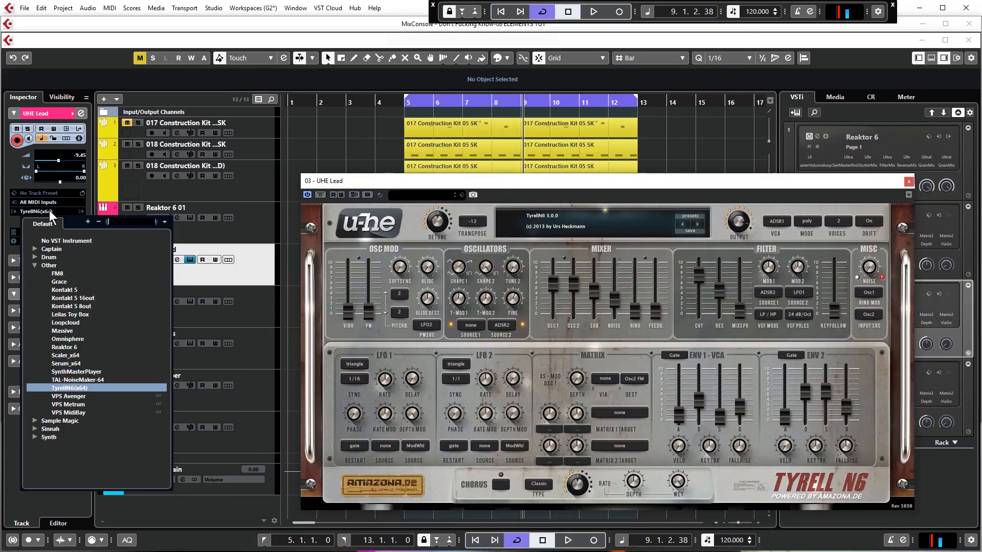
left_click(61, 387)
- Start playback and adjust the waveform shapes of oscillators 1 and 2, plus the oscillator fine tuning
key("space")
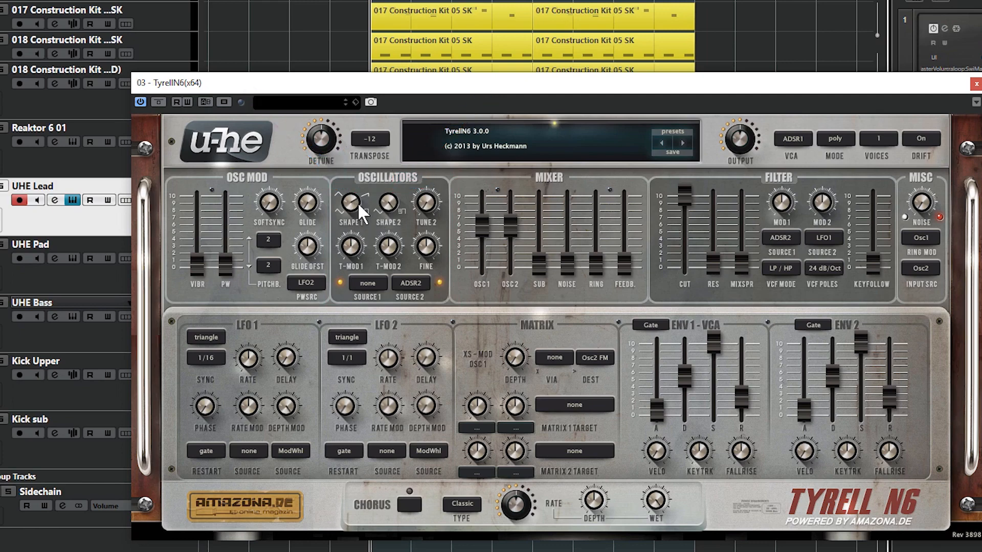
left_click_drag(389, 202, 382, 253)
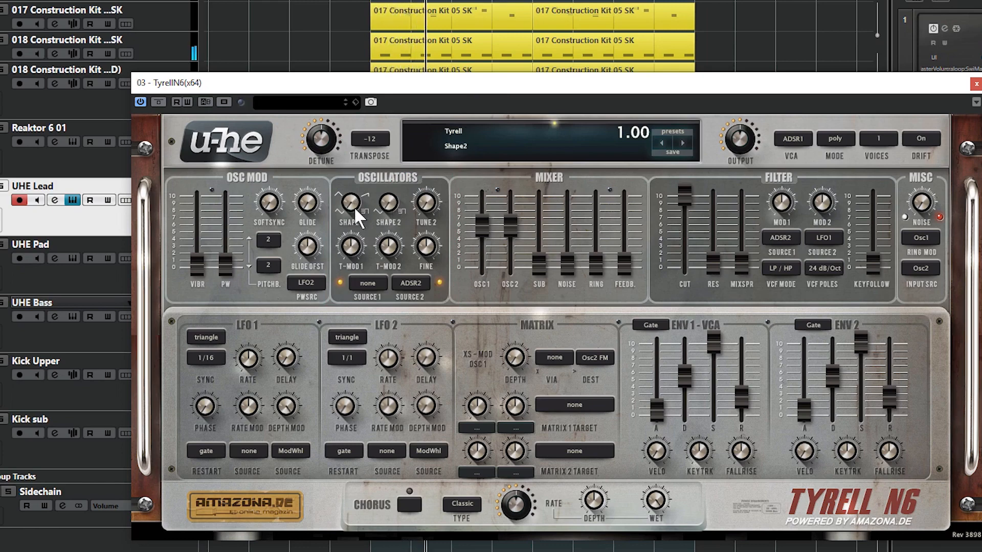
left_click_drag(354, 206, 352, 119)
left_click_drag(390, 174, 409, 204)
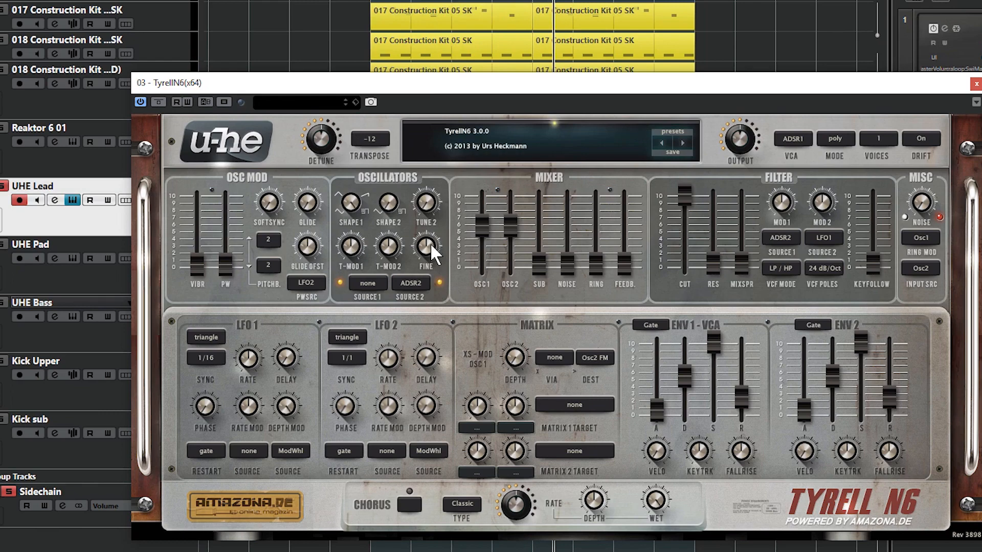
mouse_move(431, 244)
left_mouse_down()
mouse_move(430, 184)
mouse_move(428, 243)
left_mouse_up()
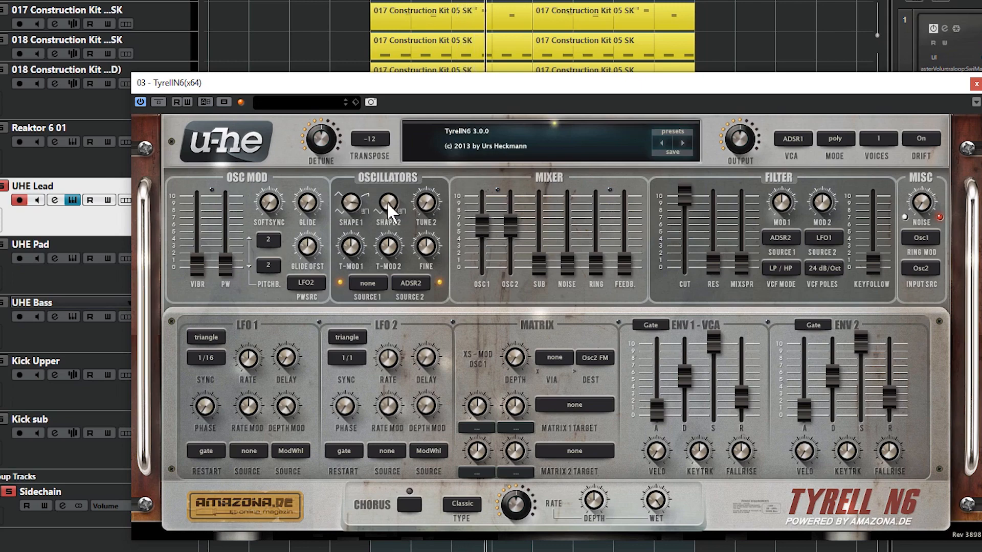
- Audition the mixer sources, raising the sub and pulling oscillators 1 and 2 fully down to hear the sub alone
left_click_drag(480, 218, 481, 322)
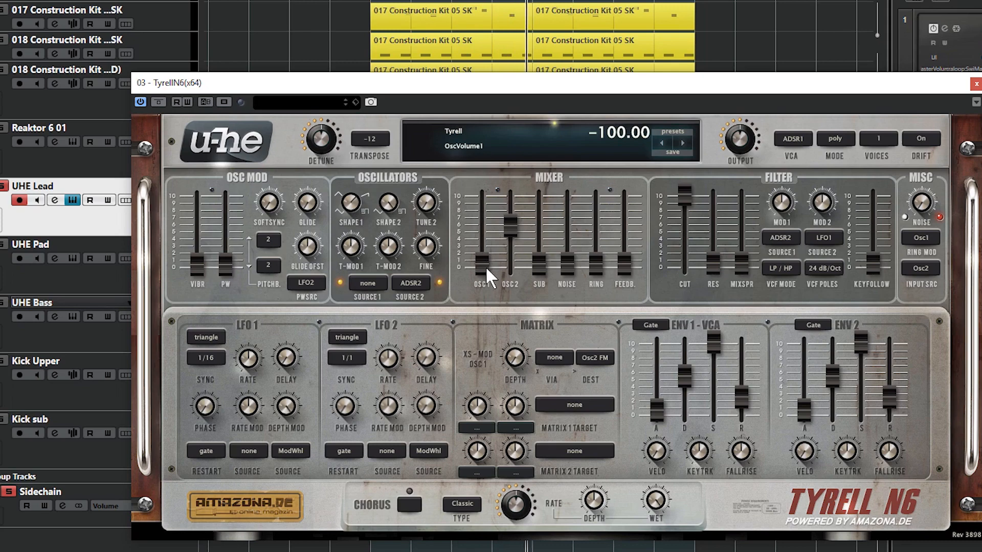
left_click_drag(510, 225, 487, 170)
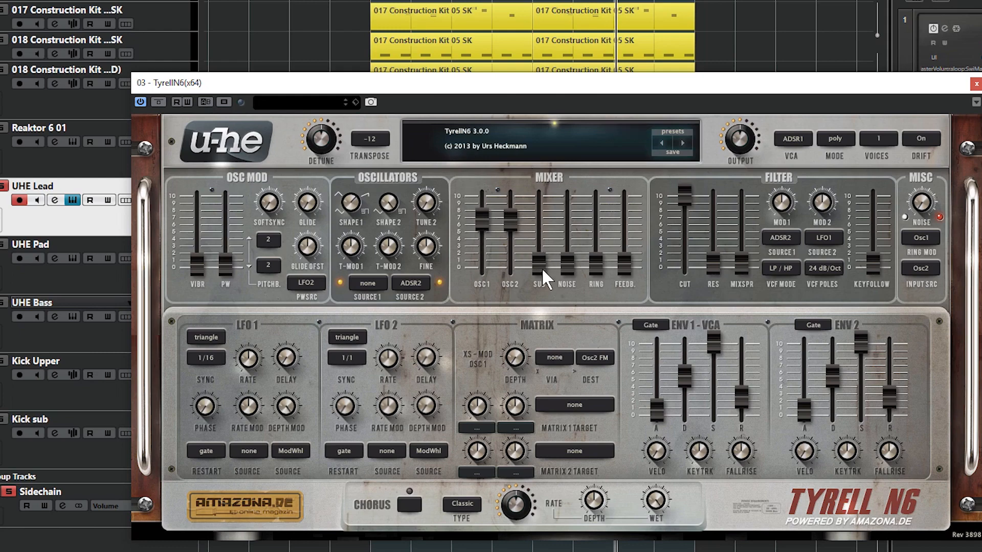
left_click_drag(543, 265, 550, 153)
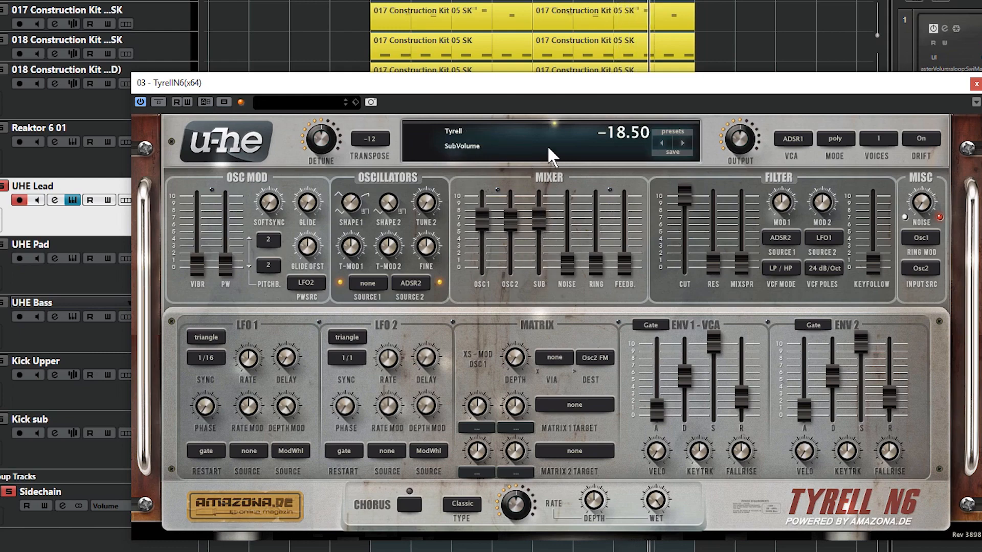
left_click_drag(512, 221, 474, 281)
left_click_drag(485, 212, 483, 266)
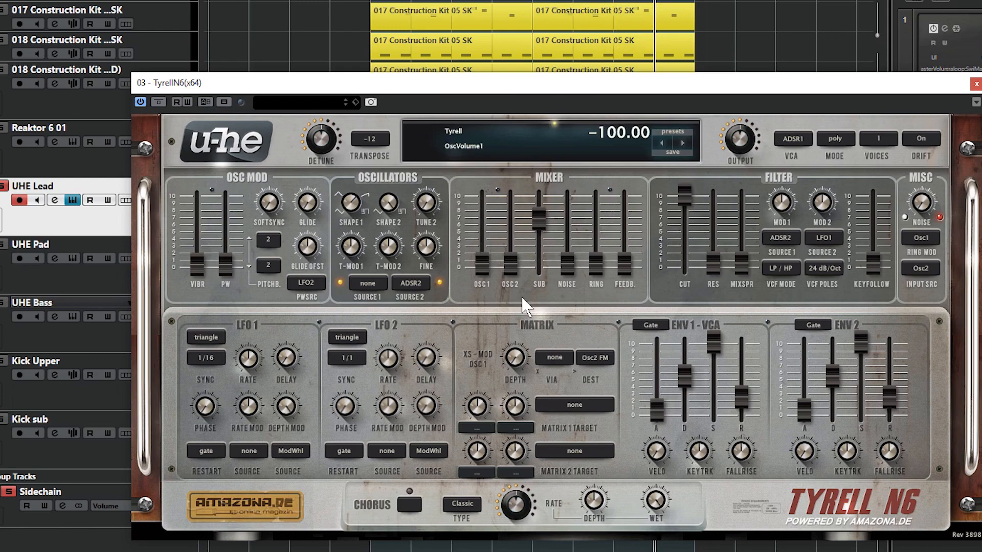
left_click_drag(540, 221, 543, 216)
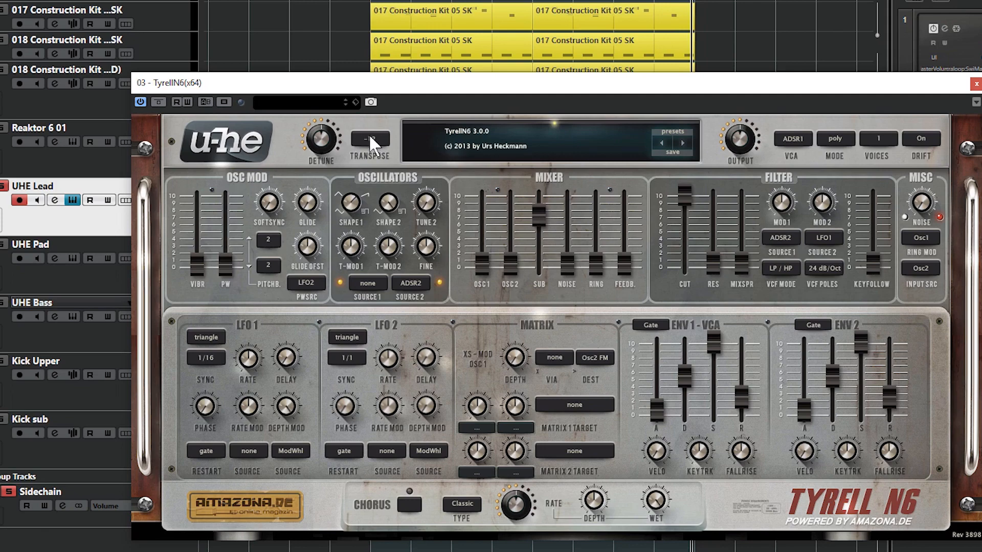
- Rebalance the mixer with oscillators 1 and 2 back up, the sub fully down and a touch of noise
left_click_drag(481, 263, 520, 163)
left_click_drag(541, 214, 589, 312)
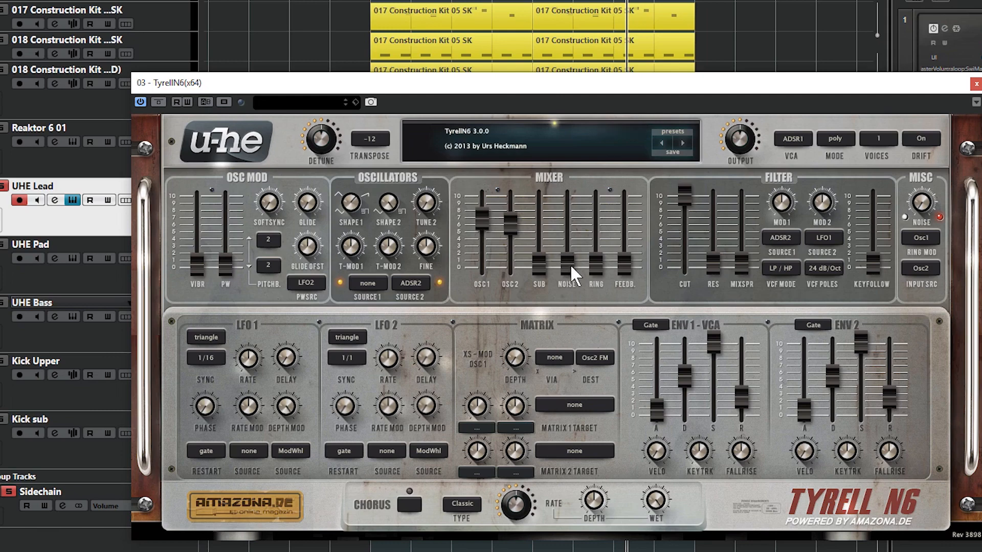
mouse_move(568, 263)
left_mouse_down()
mouse_move(572, 221)
mouse_move(566, 259)
left_mouse_up()
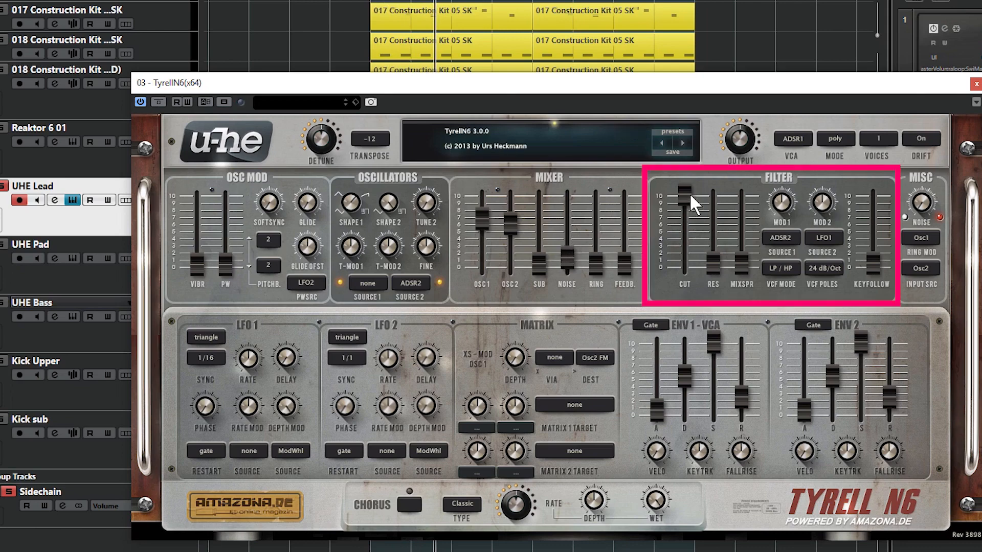
- Try the filter's mix spread up to 100 against lower cutoff settings, then bring mix spread and cutoff fully down
left_click_drag(689, 194, 698, 286)
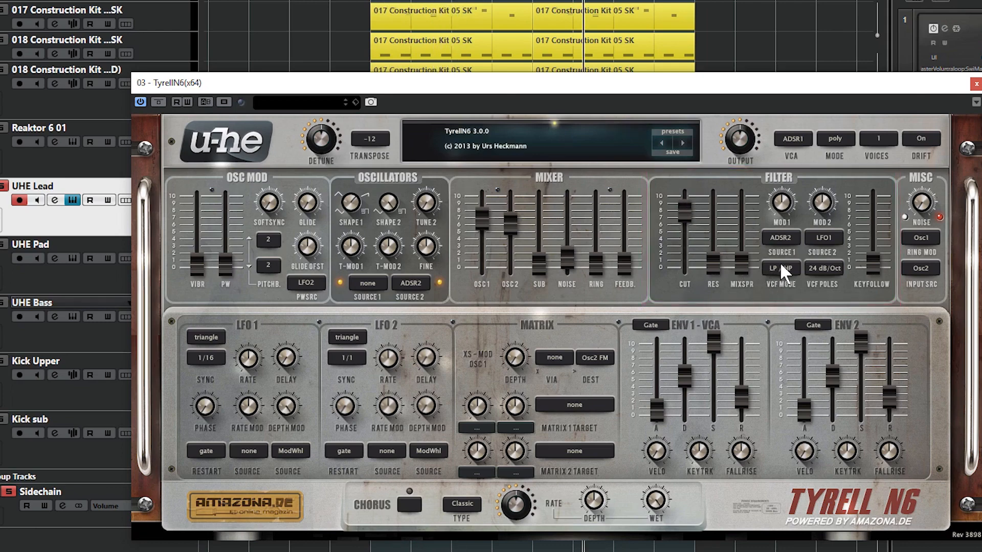
left_click_drag(744, 261, 741, 280)
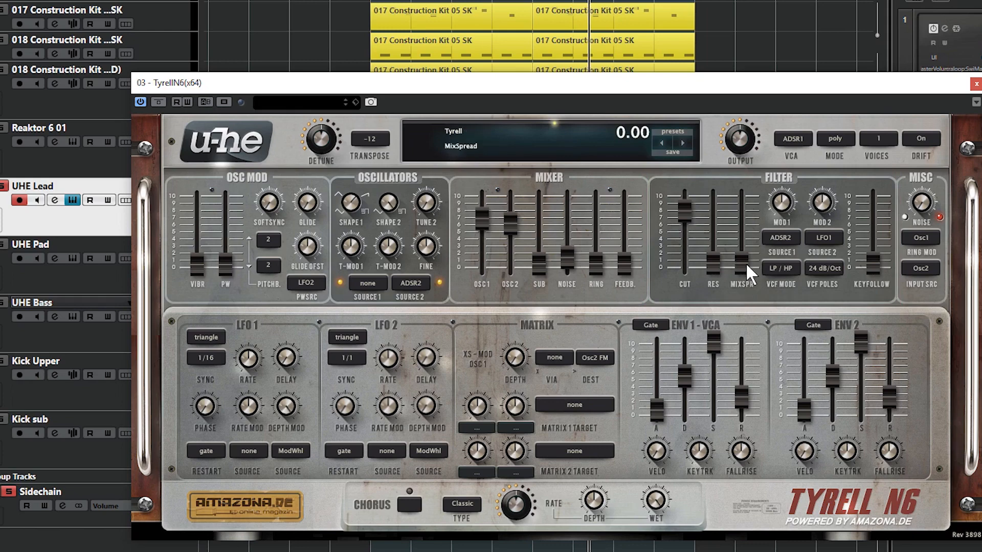
left_click_drag(685, 207, 742, 245)
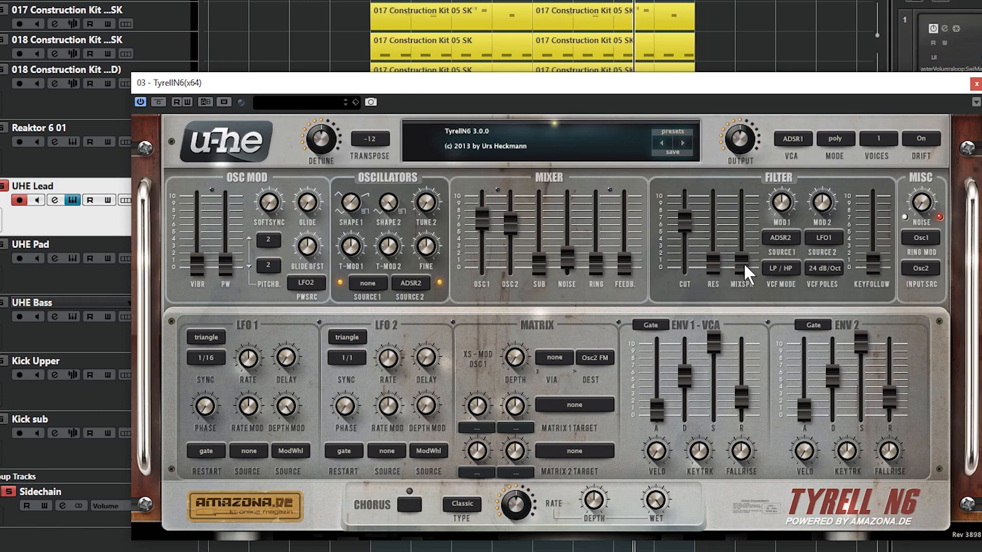
left_click_drag(743, 263, 722, 44)
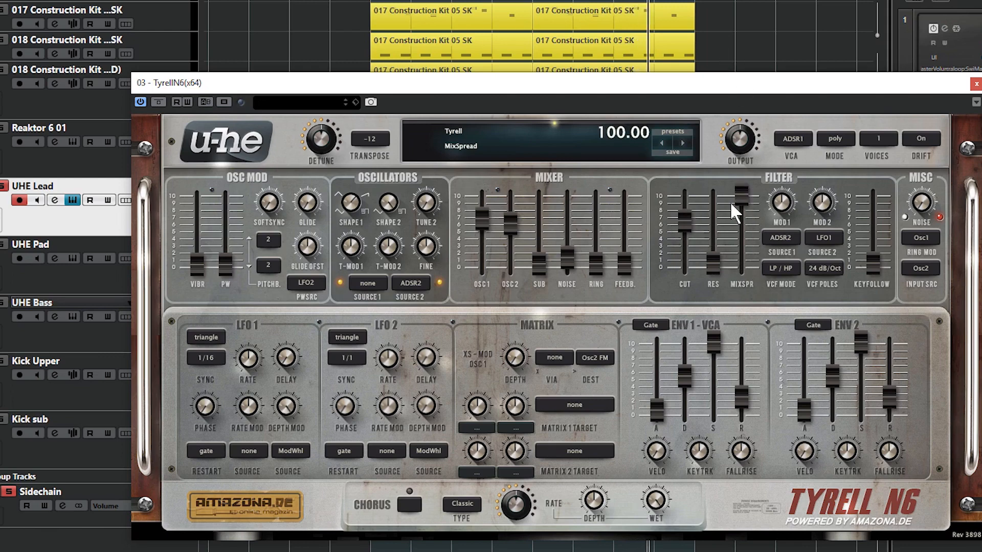
left_click_drag(683, 228, 727, 190)
left_click_drag(741, 225, 747, 291)
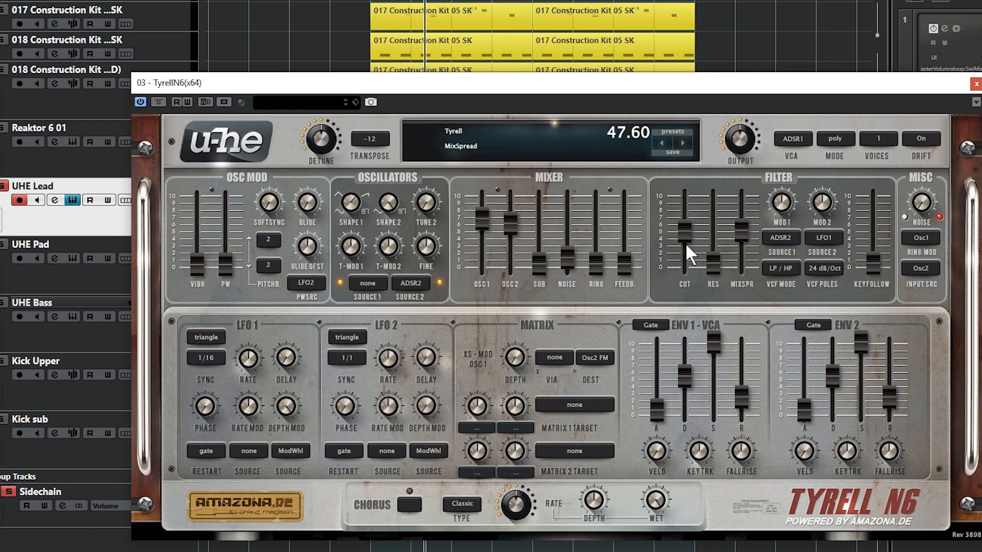
left_click_drag(685, 244, 694, 319)
left_click_drag(748, 235, 686, 287)
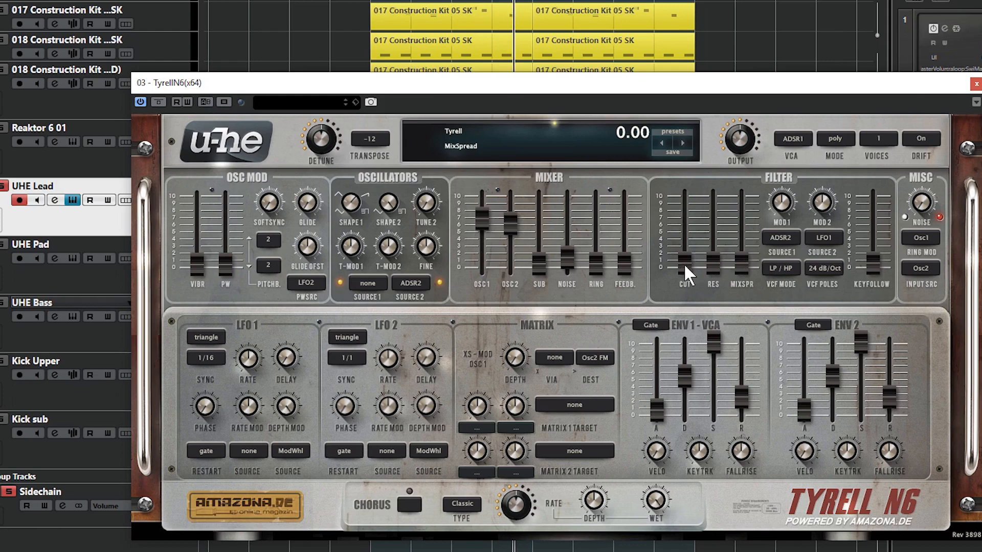
- Reopen the filter cutoff to about halfway, testing a high resonance and returning resonance to zero
left_click_drag(684, 262, 686, 198)
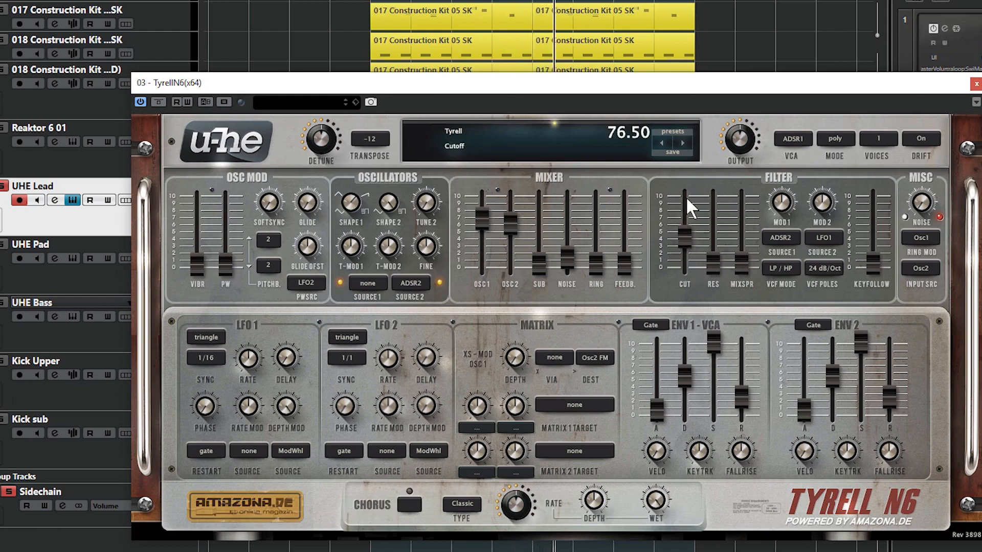
left_click_drag(712, 258, 690, 268)
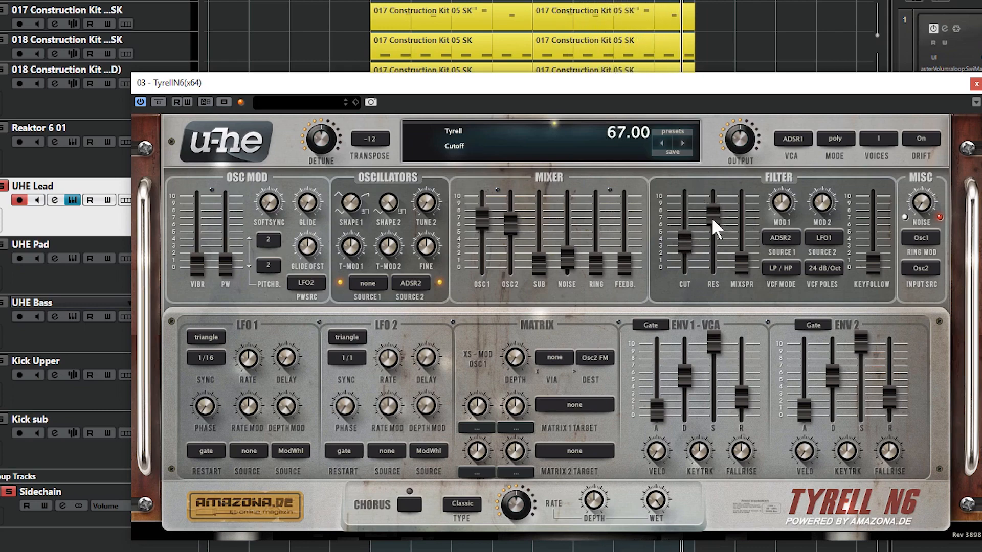
left_click_drag(711, 217, 704, 352)
left_click_drag(683, 252, 693, 199)
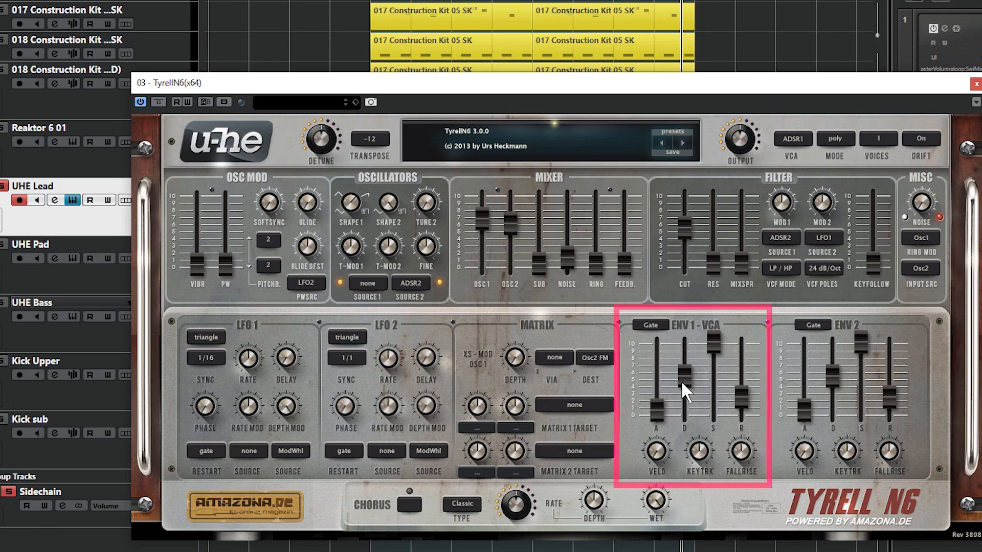
- Shape the ENV 1 amplitude envelope for a plucky sound with a low sustain and a decay of 42.40
left_click_drag(716, 343, 691, 416)
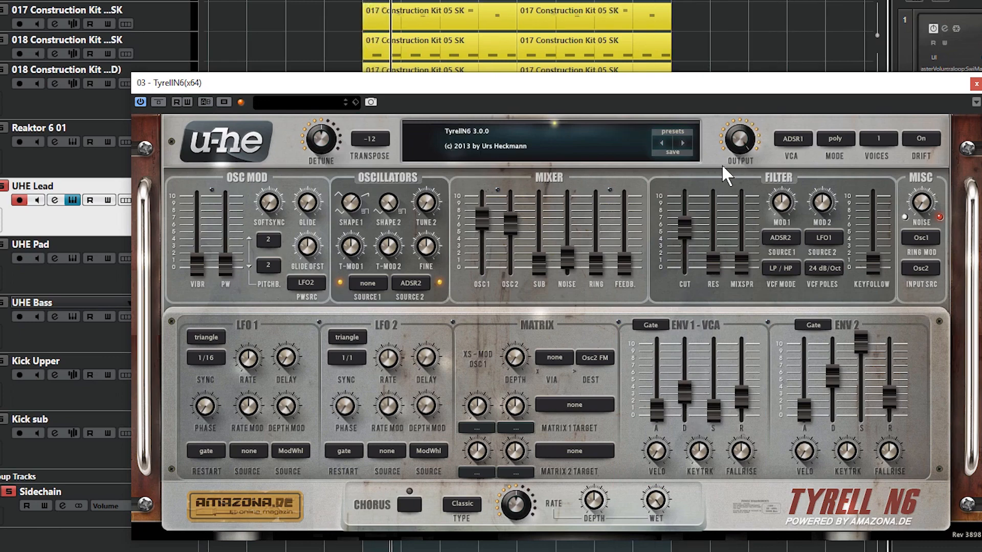
mouse_move(691, 401)
left_mouse_down()
mouse_move(695, 260)
mouse_move(686, 408)
mouse_move(686, 388)
left_mouse_up()
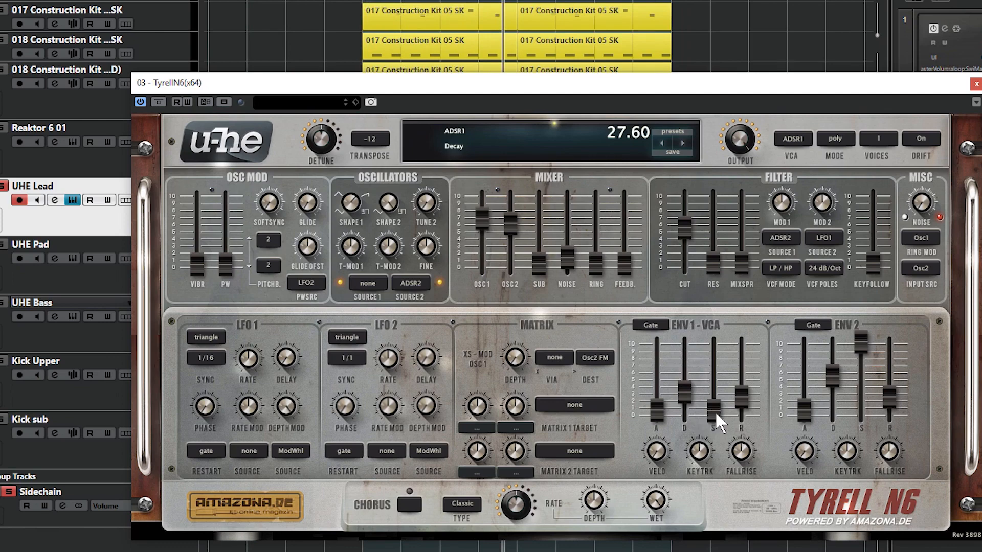
left_click_drag(714, 412, 718, 394)
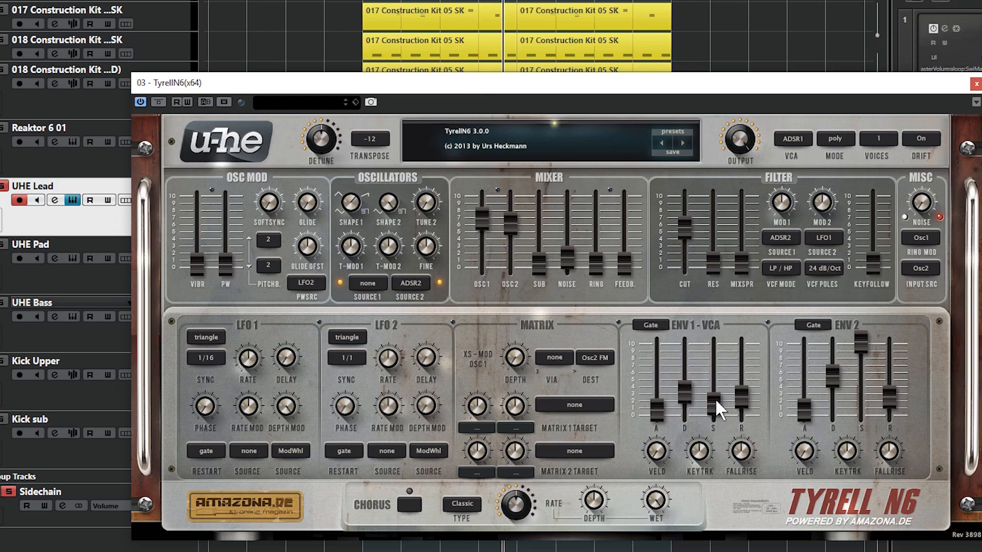
mouse_move(716, 402)
left_mouse_down()
mouse_move(720, 371)
mouse_move(720, 397)
mouse_move(710, 400)
left_mouse_up()
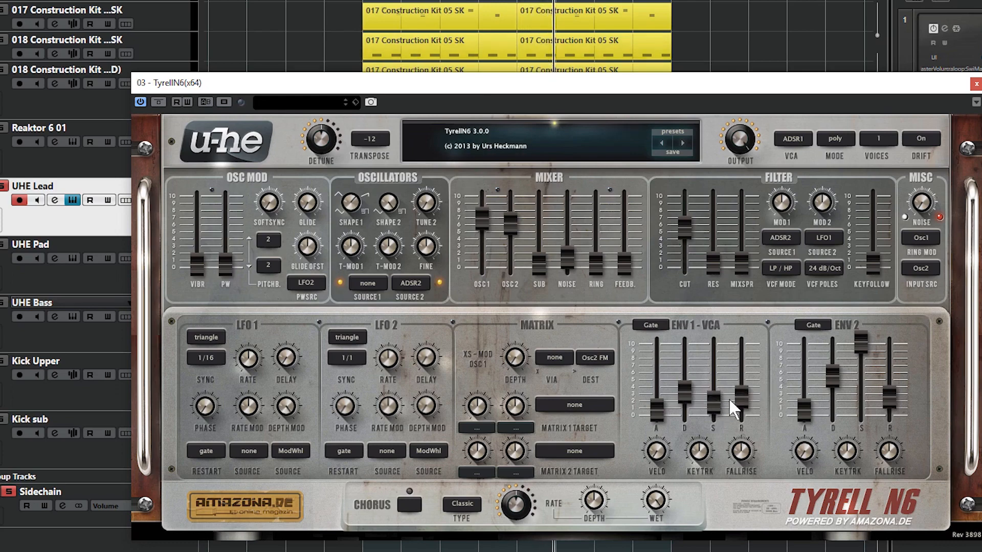
mouse_move(684, 391)
left_mouse_down()
mouse_move(695, 383)
mouse_move(674, 392)
left_mouse_up()
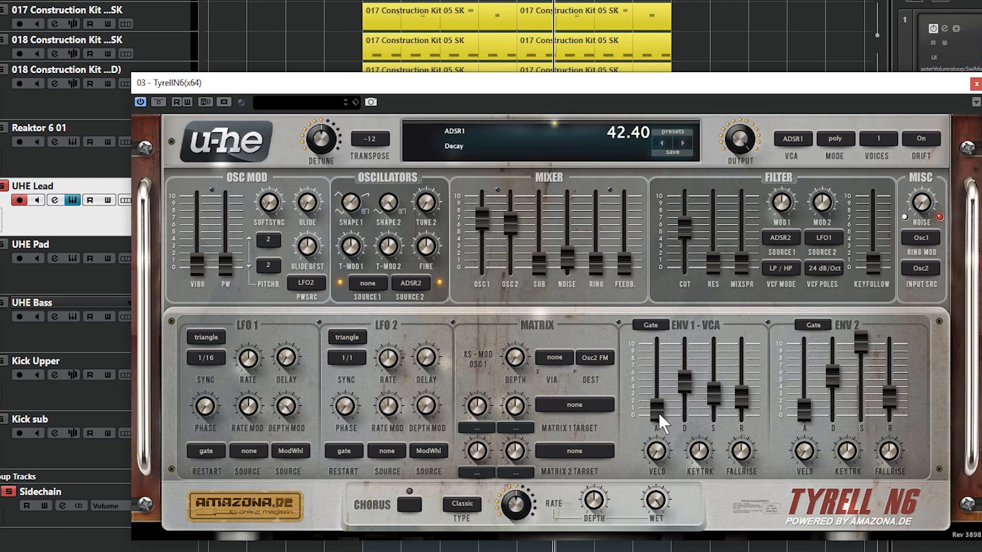
- Try a slow attack on the ENV 1 amplitude envelope and return the attack to zero
left_click_drag(659, 405, 665, 328)
left_click_drag(657, 395, 660, 422)
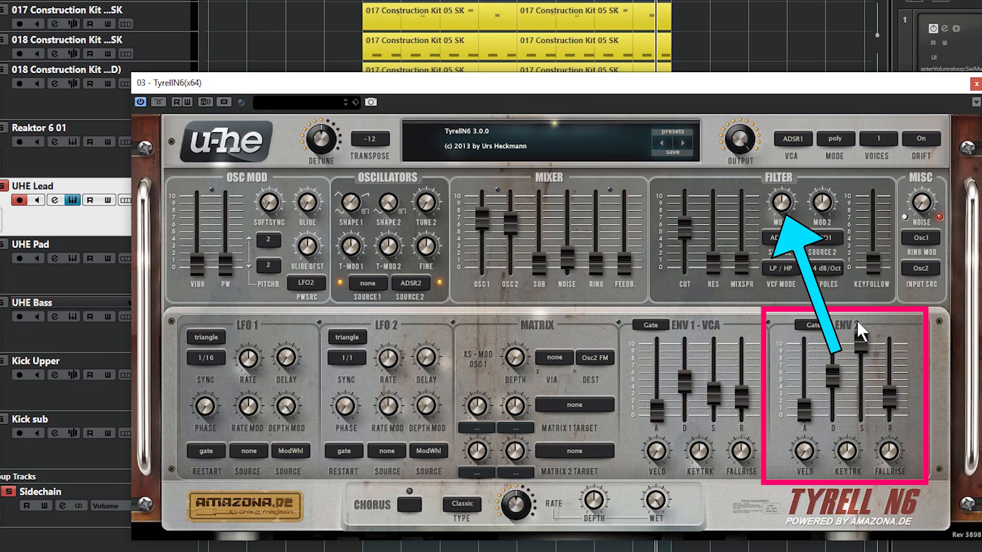
- Set the filter's Mod 1 depth to 38.00, testing the ENV 2 attack at 49.20 and lower before returning it to zero
left_click(786, 204)
left_click_drag(786, 195, 785, 189)
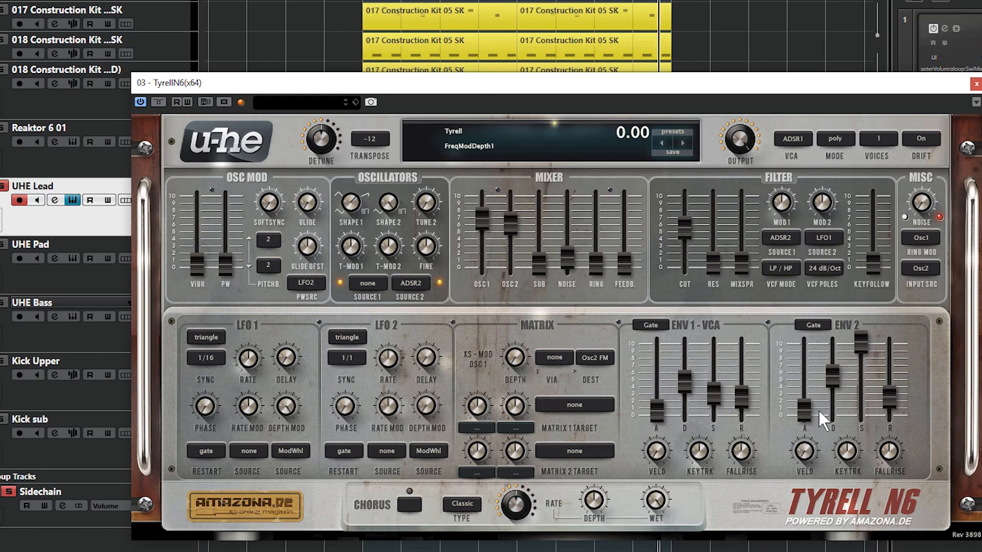
left_click_drag(804, 409, 806, 436)
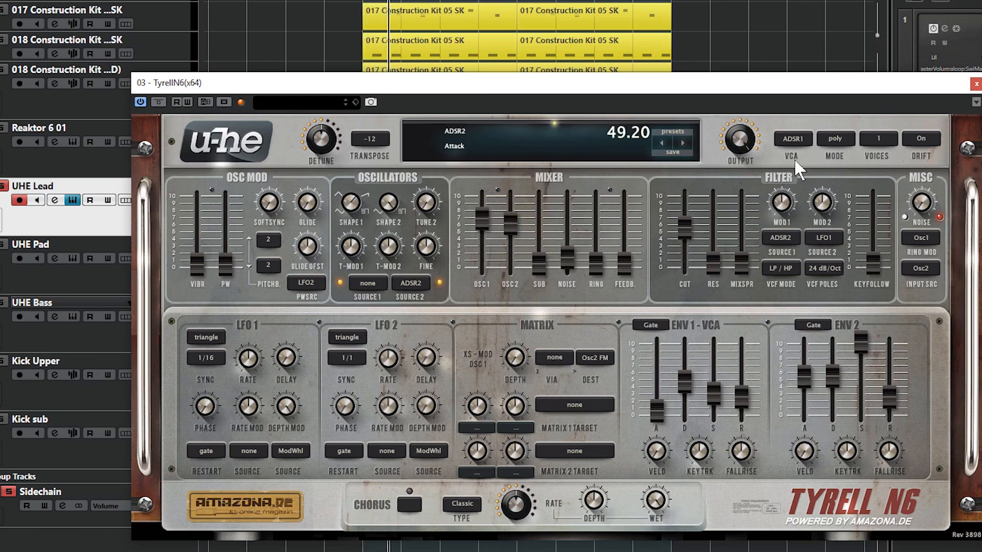
left_click_drag(781, 202, 781, 193)
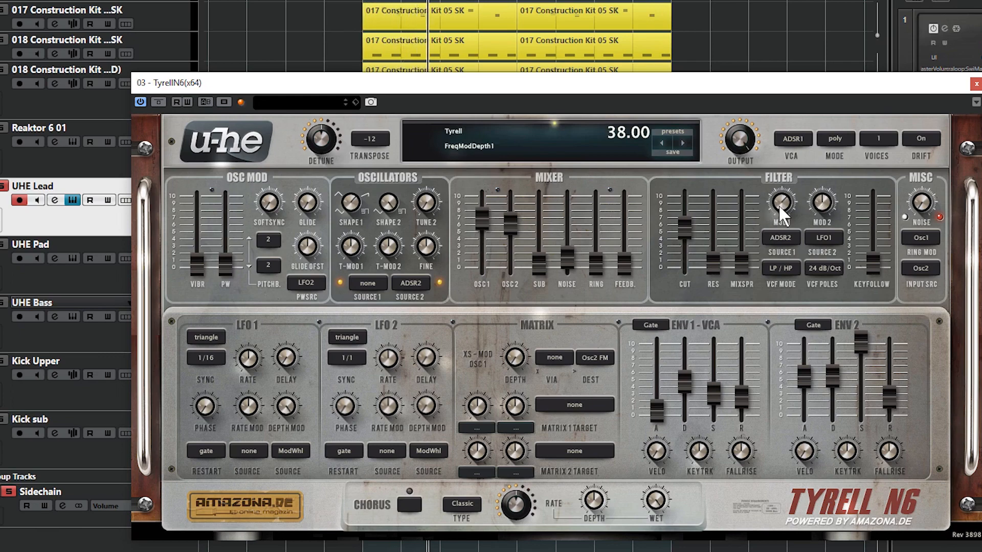
left_click_drag(800, 359, 809, 434)
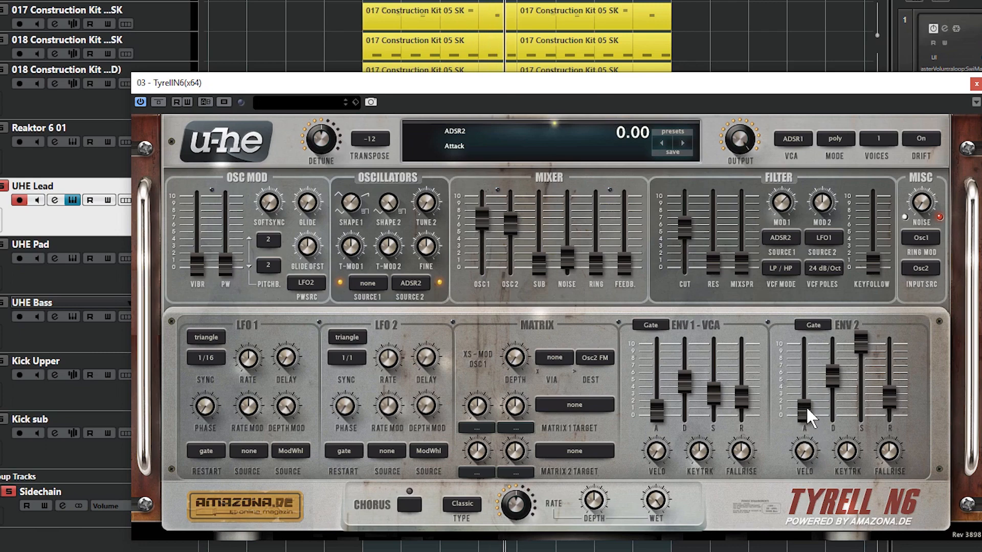
mouse_move(806, 411)
left_mouse_down()
mouse_move(809, 334)
mouse_move(806, 415)
mouse_move(809, 405)
left_mouse_up()
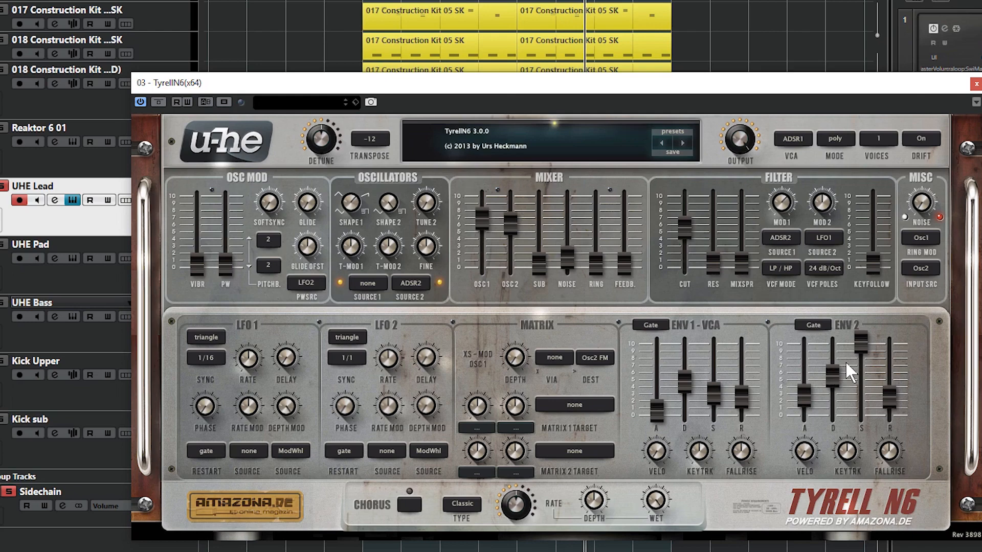
left_click_drag(801, 398, 802, 417)
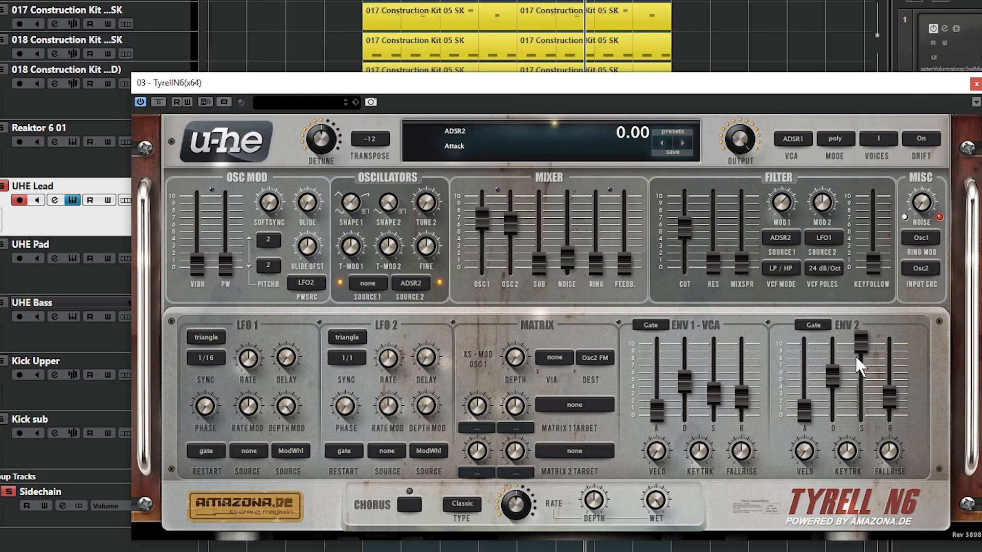
- Shape ENV 2 for a plucky filter movement with decay at about 22 and sustain just above zero
left_click_drag(869, 336, 863, 409)
left_click_drag(833, 377, 832, 416)
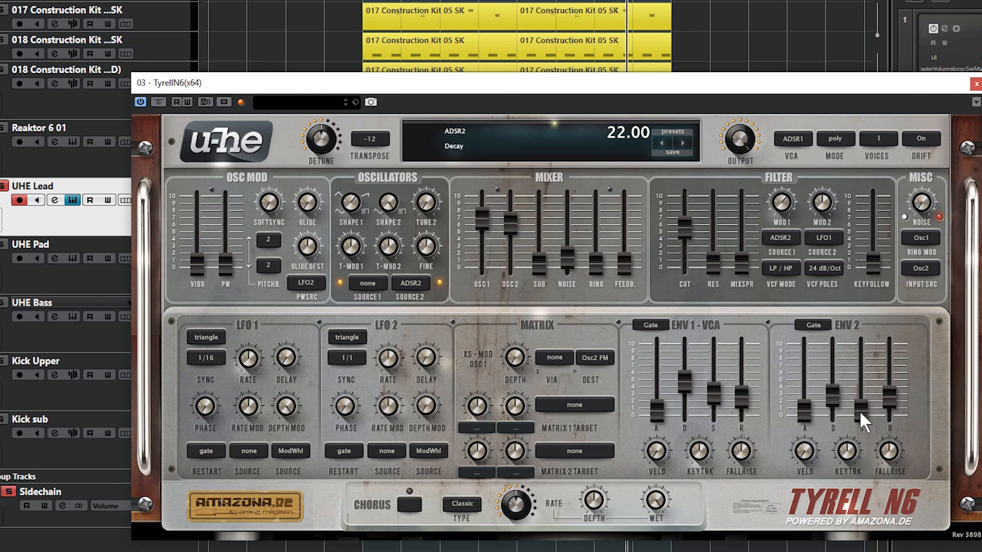
left_click(859, 410)
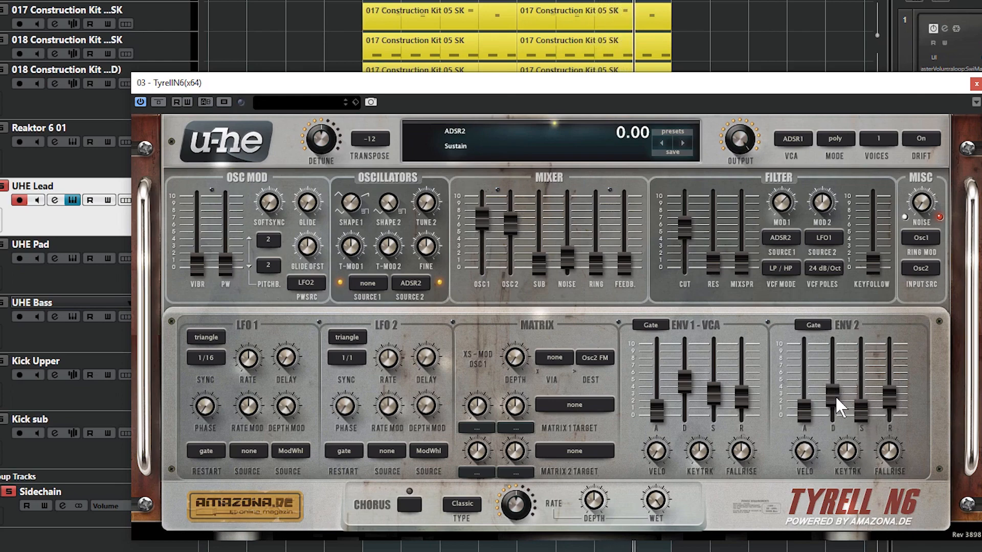
left_click_drag(833, 391, 869, 390)
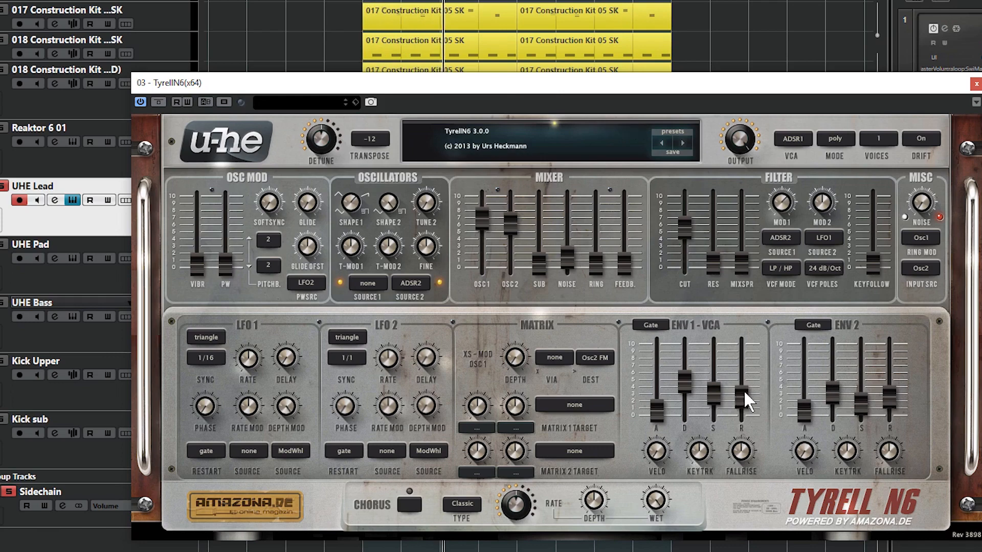
- Compare ENV 1 release settings including zero and 42.80, settling on a short release just above zero
left_click_drag(744, 394, 750, 342)
left_click_drag(738, 385, 744, 414)
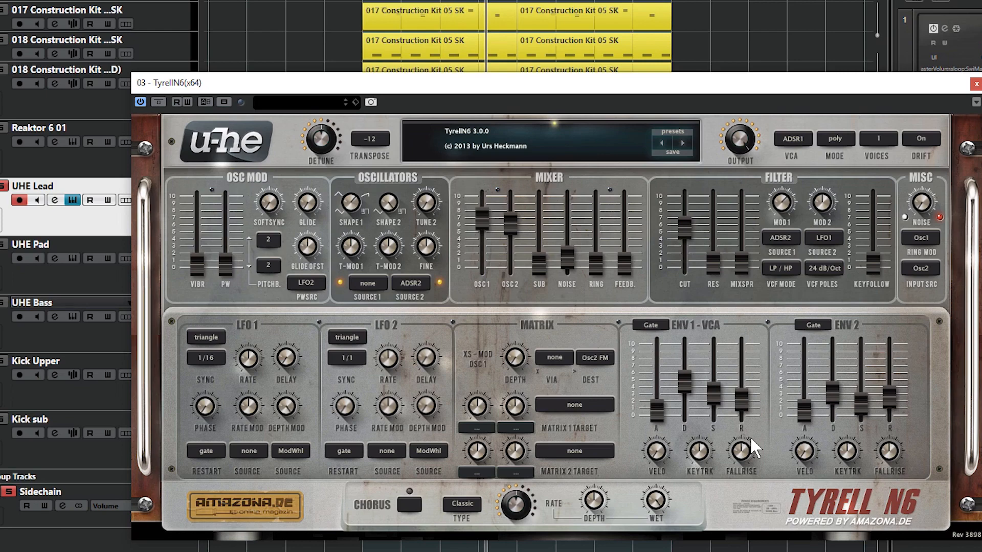
left_click_drag(752, 424, 743, 462)
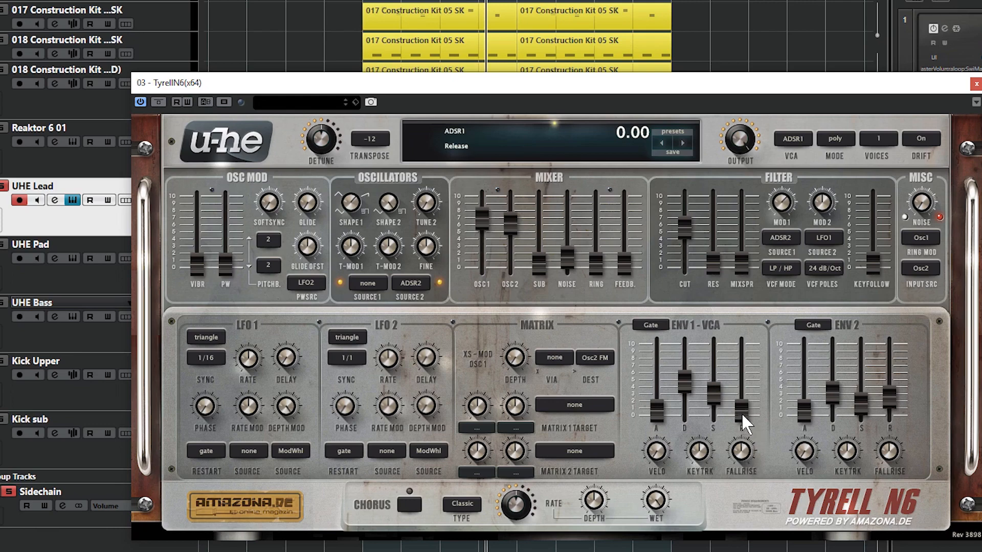
left_click_drag(743, 415, 746, 343)
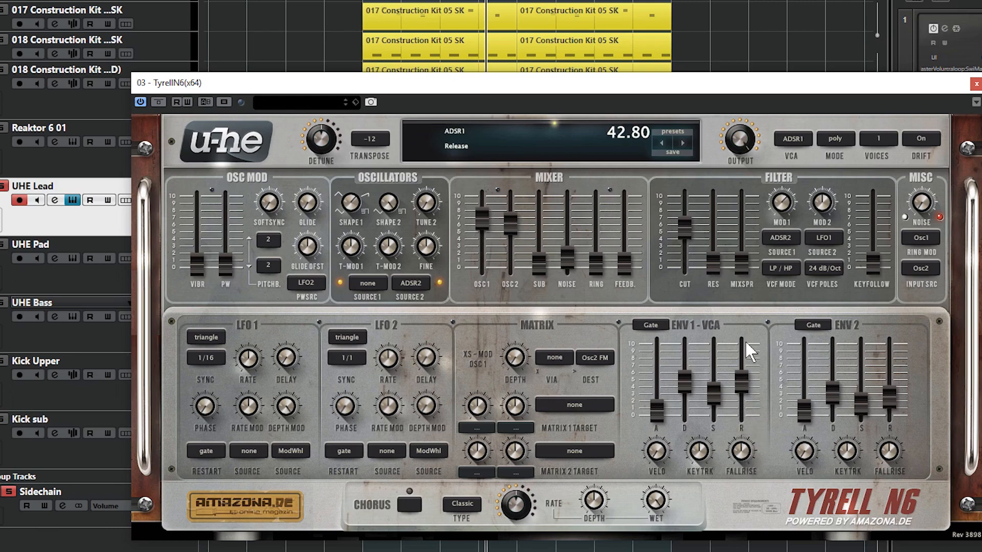
left_click_drag(744, 394, 742, 422)
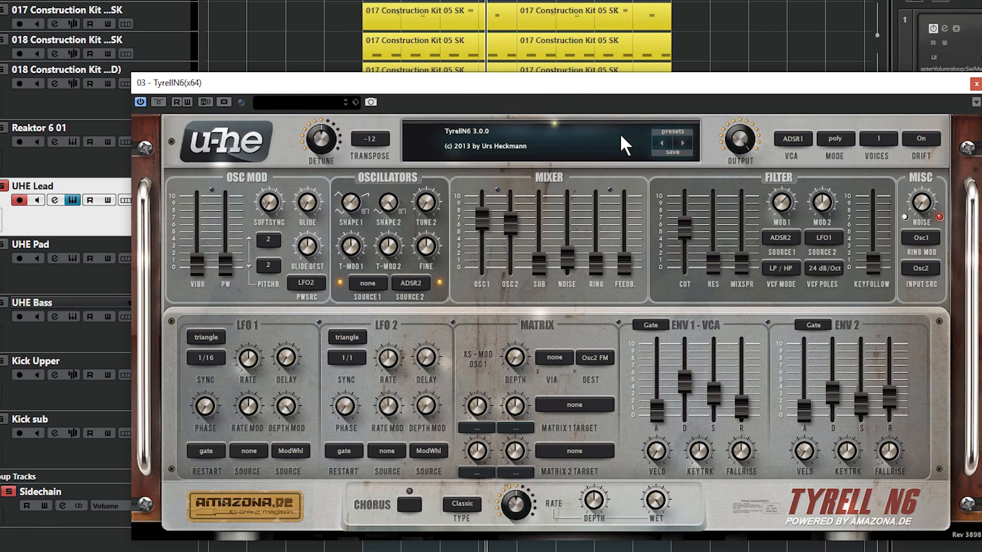
- Browse the preset library's folders from 3ee through PocVecem and close the preset browser without loading anything
left_click(673, 132)
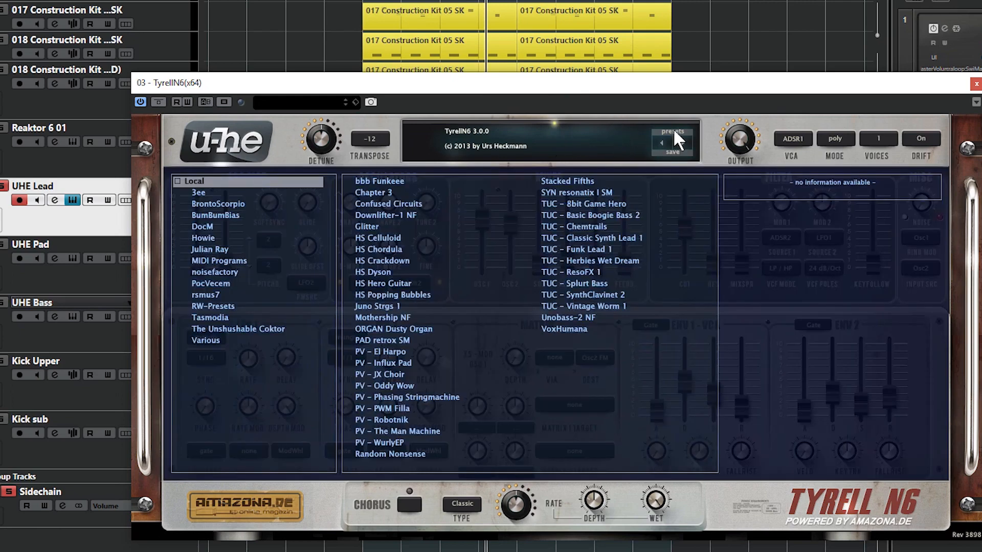
left_click(200, 193)
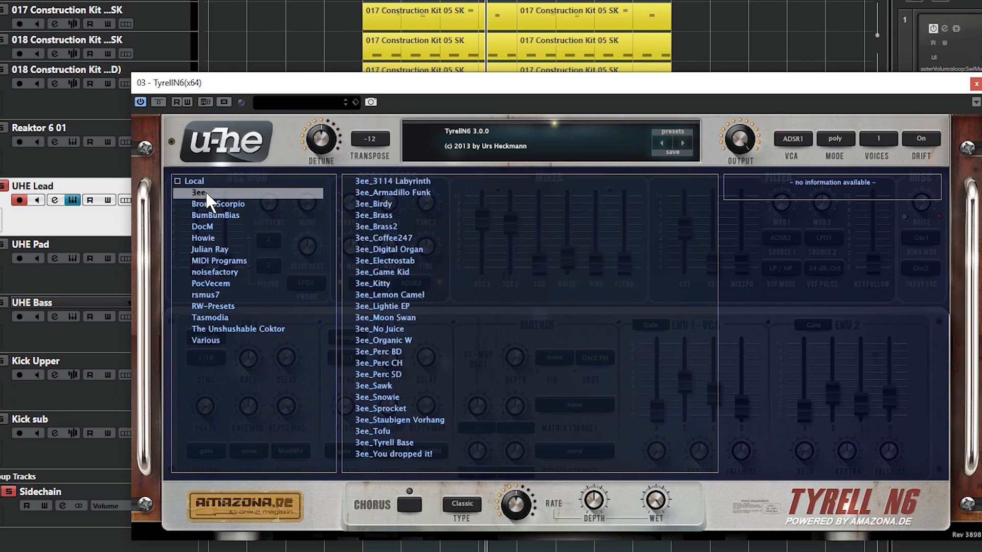
left_click(211, 203)
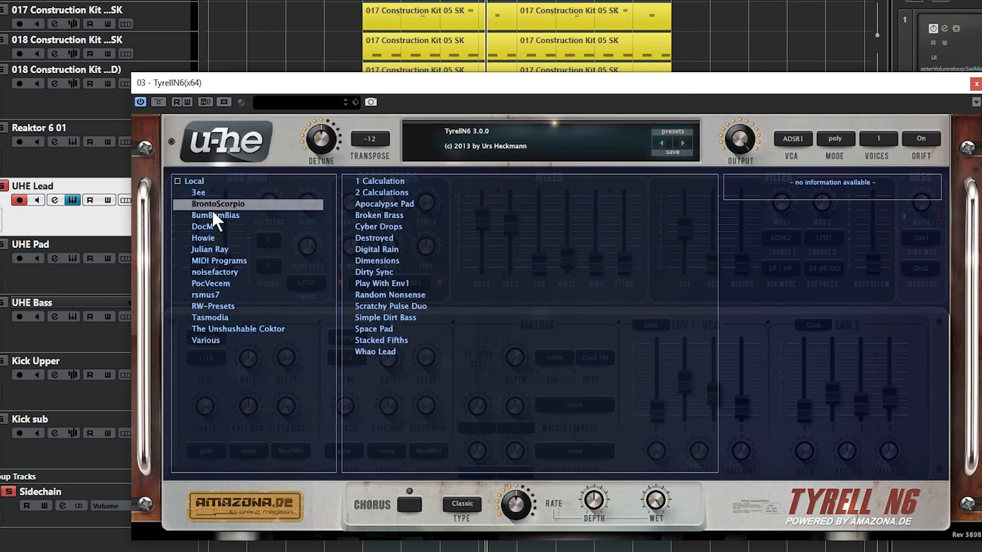
left_click(214, 213)
left_click(207, 226)
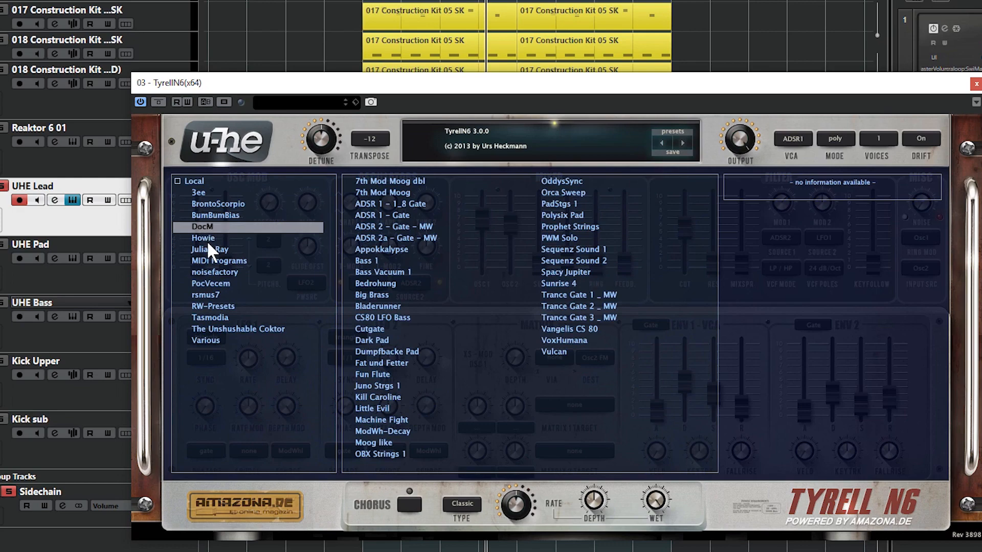
left_click(206, 239)
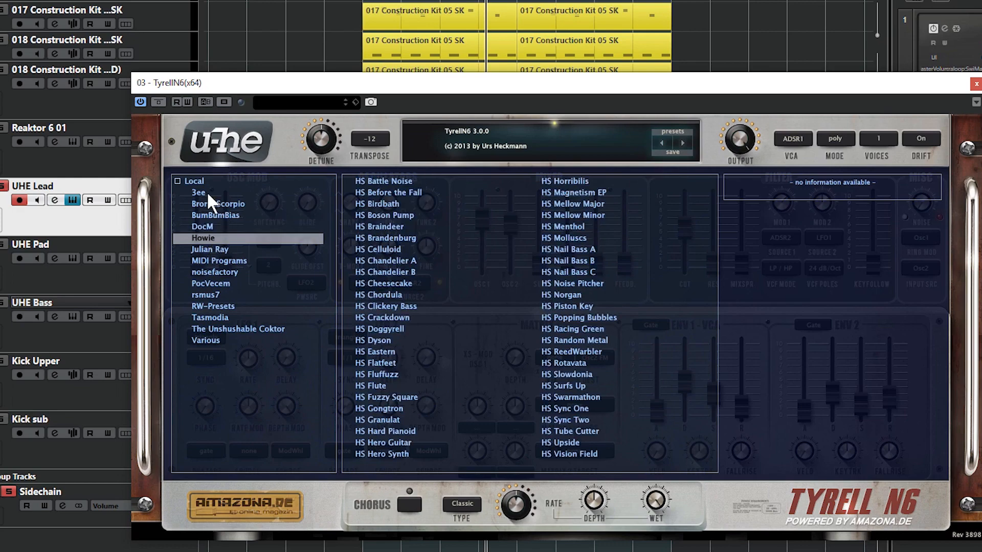
left_click(215, 249)
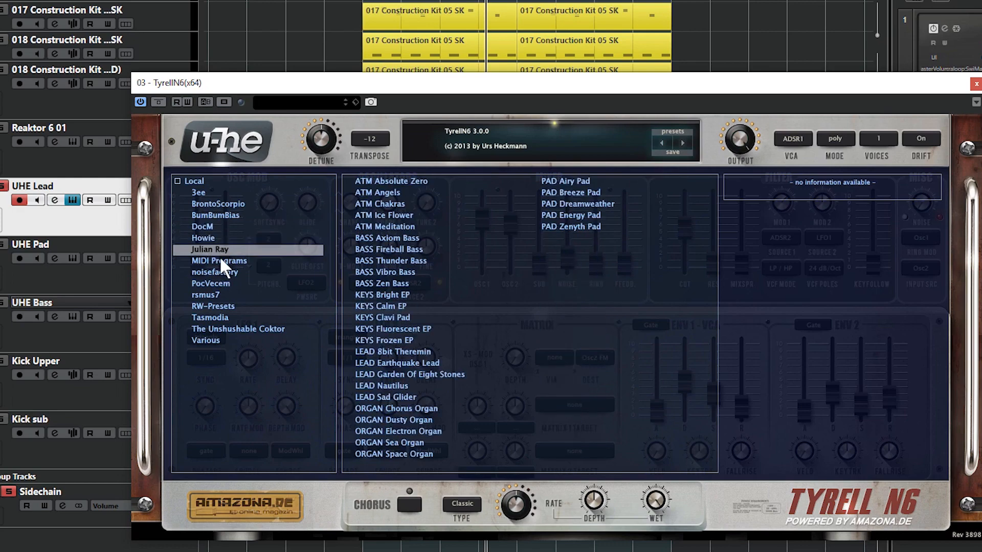
left_click(219, 262)
left_click(214, 271)
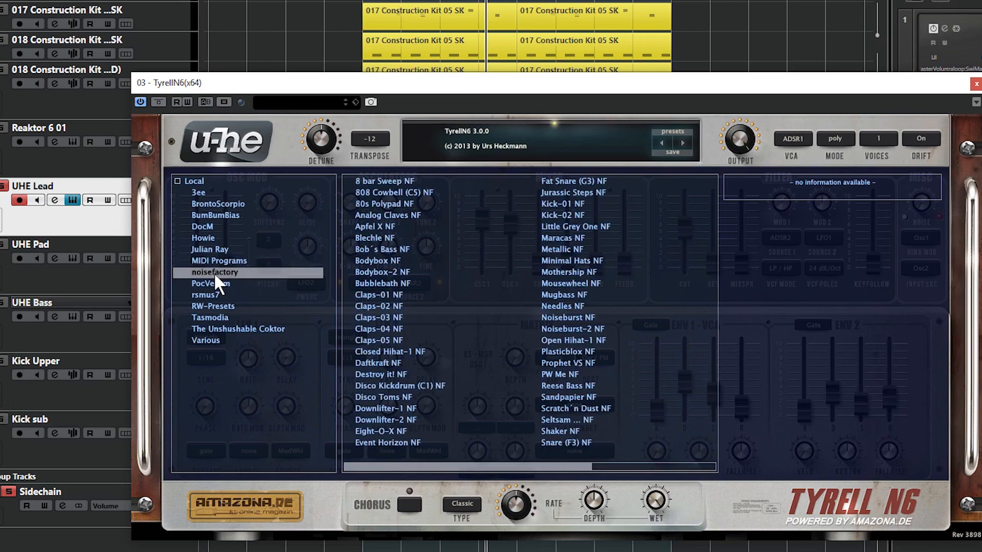
left_click(217, 283)
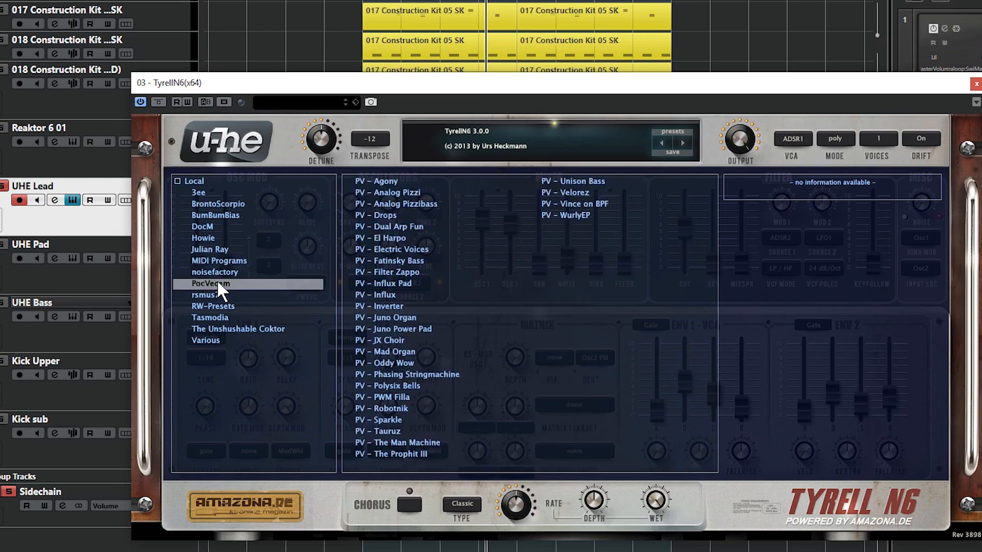
left_click(675, 132)
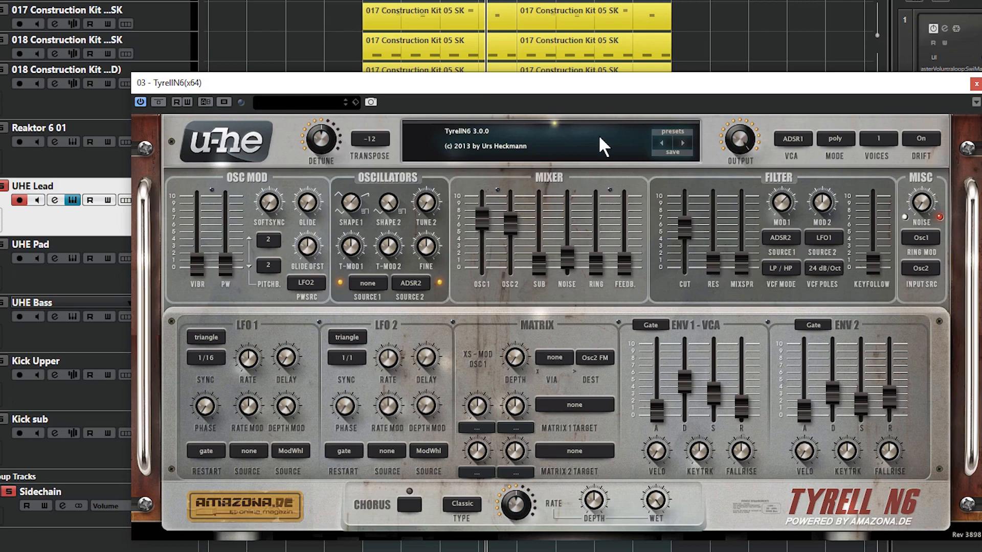
- Play the loop from its start and raise the filter cutoff to about 7
left_click(359, 0)
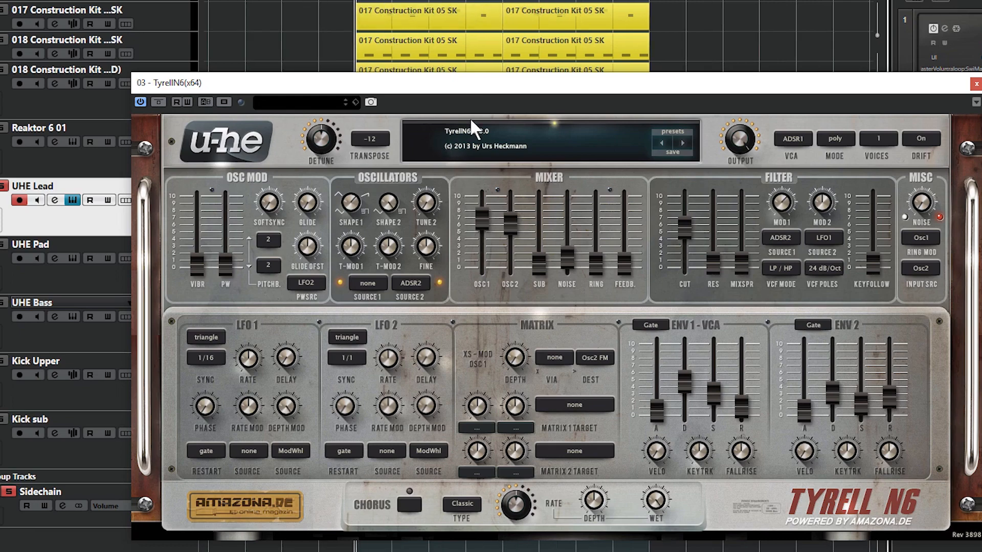
key("space")
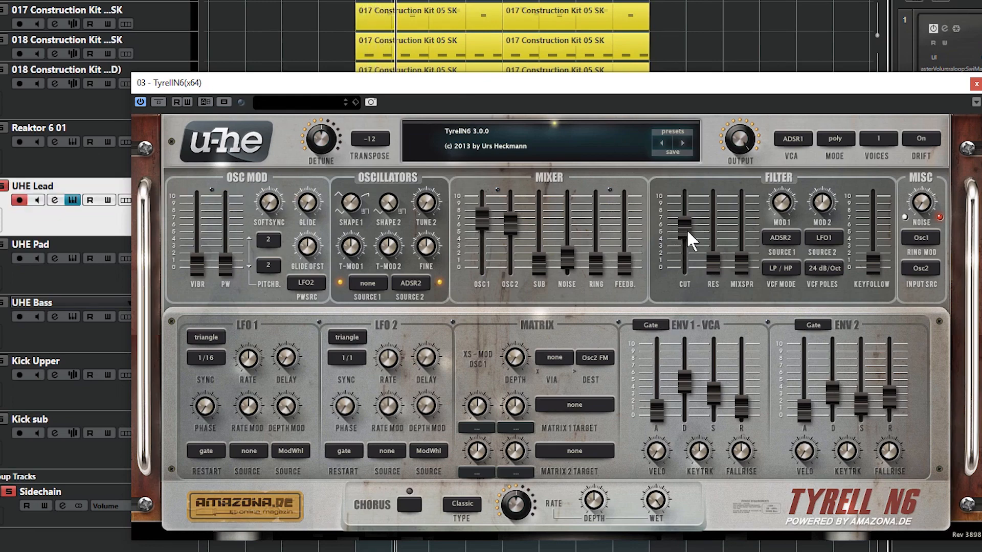
left_click_drag(688, 231, 698, 209)
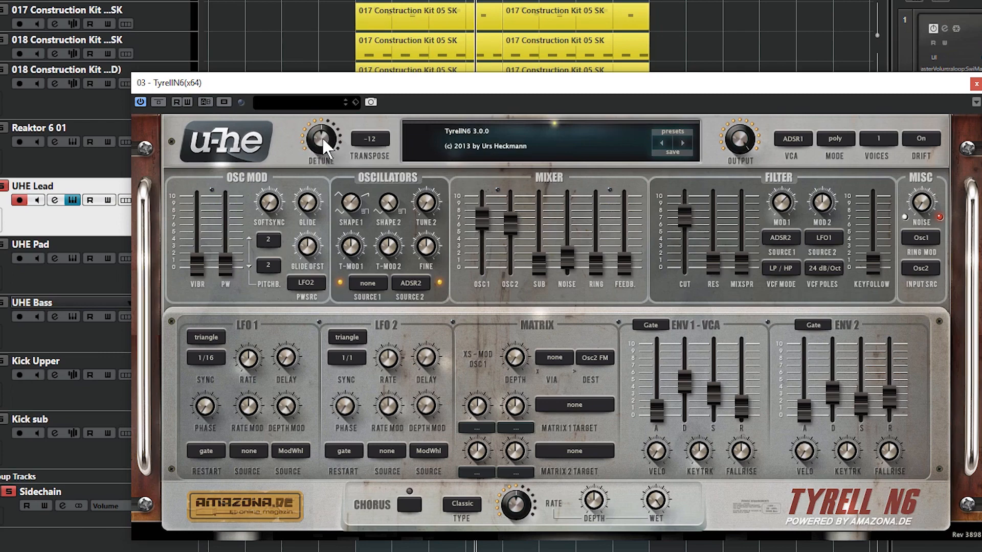
- Try detune at 33.50 and 11.00, and reset it to its default
left_click_drag(322, 143, 324, 92)
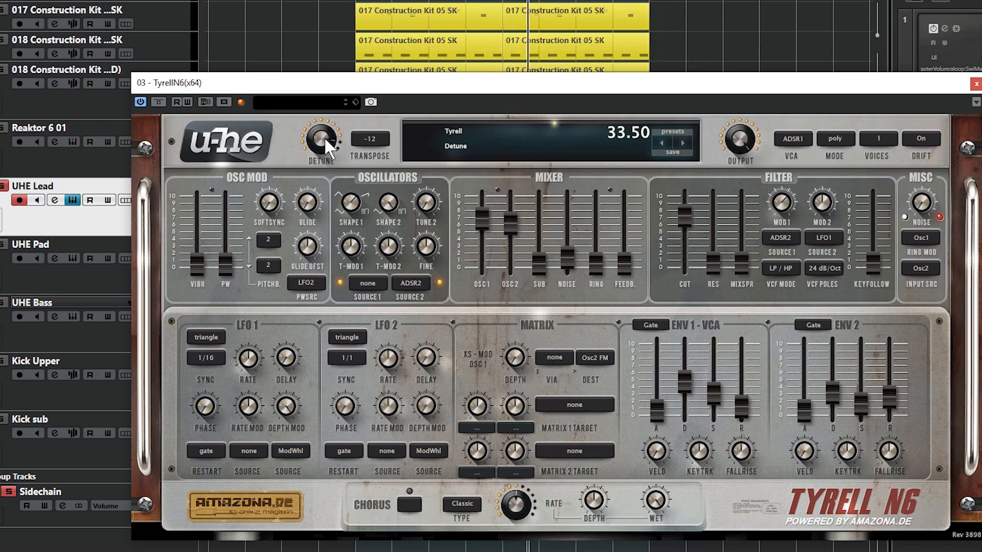
mouse_move(327, 150)
left_mouse_down()
mouse_move(333, 220)
mouse_move(325, 152)
left_mouse_up()
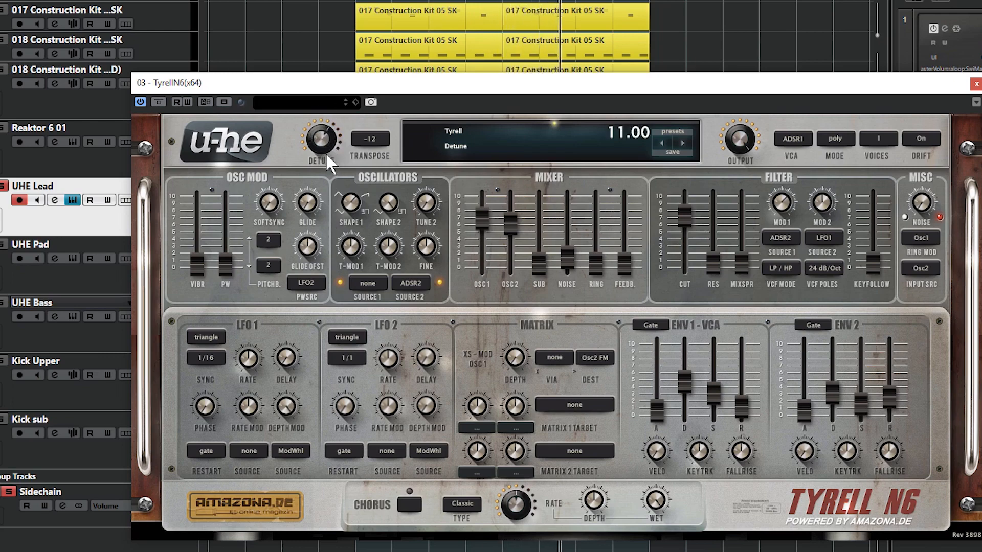
double_click(321, 137)
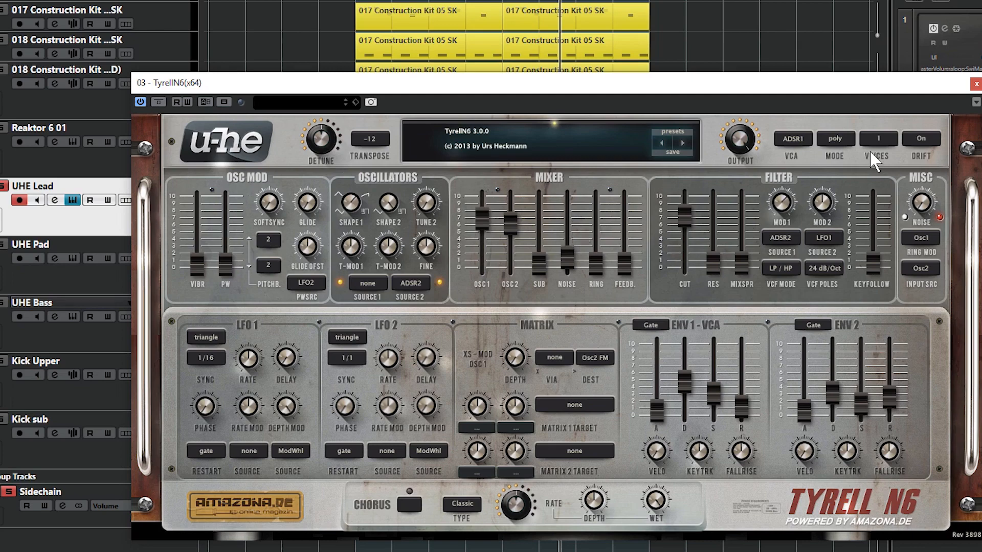
- Stack two voices and try more detune on them
left_click(879, 137)
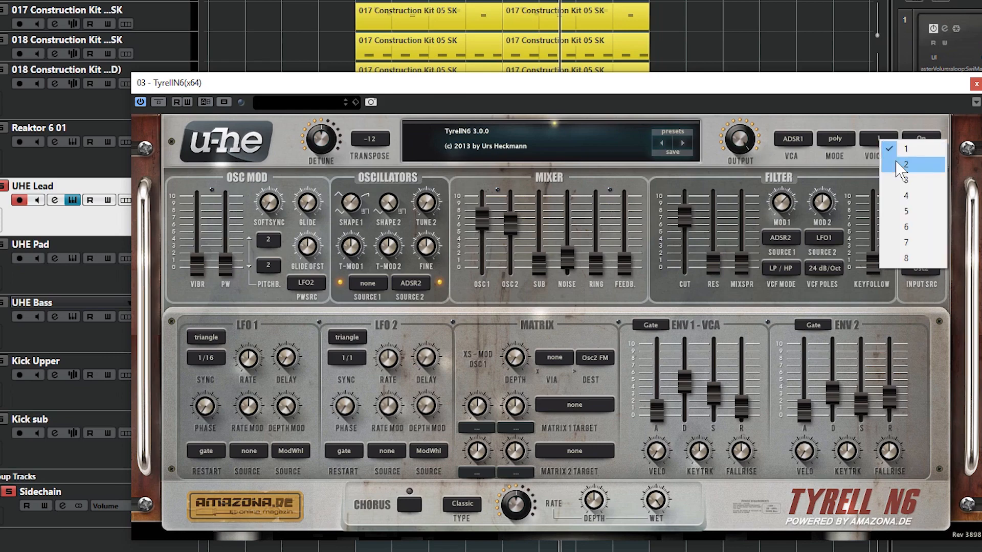
left_click(895, 159)
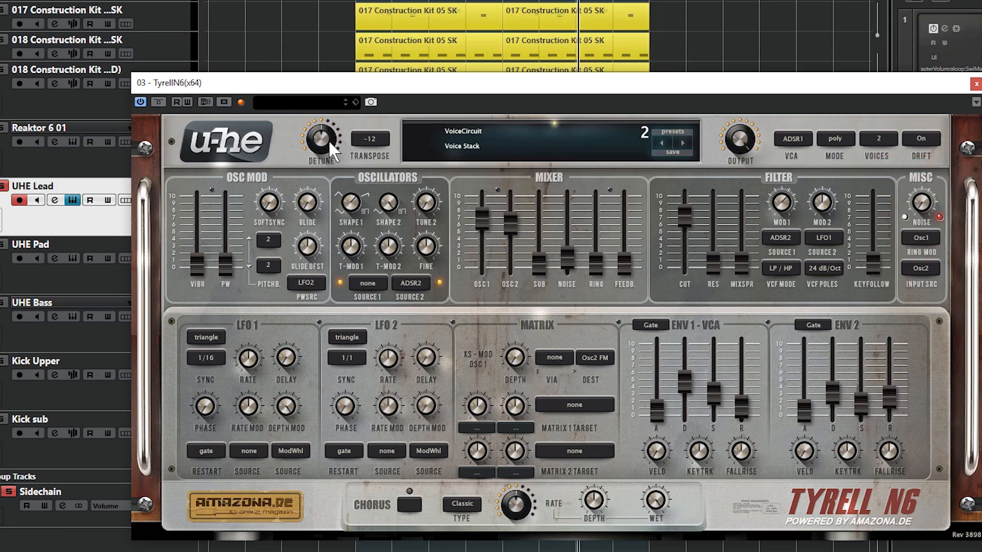
mouse_move(327, 142)
scroll(327, 136, "up", 5)
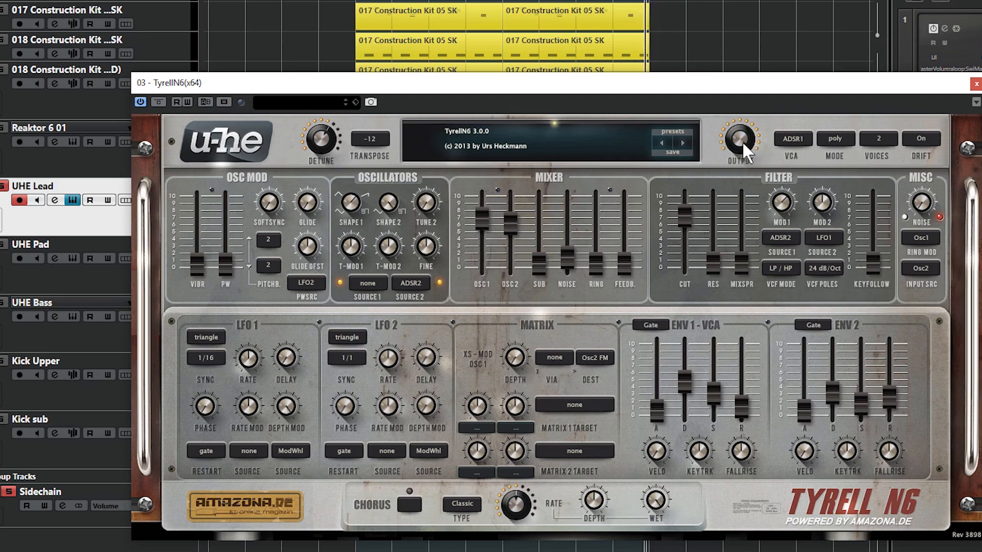
- Set the output level to 120.00 and test detune at 36.50 before reducing it
left_click_drag(741, 141, 740, 170)
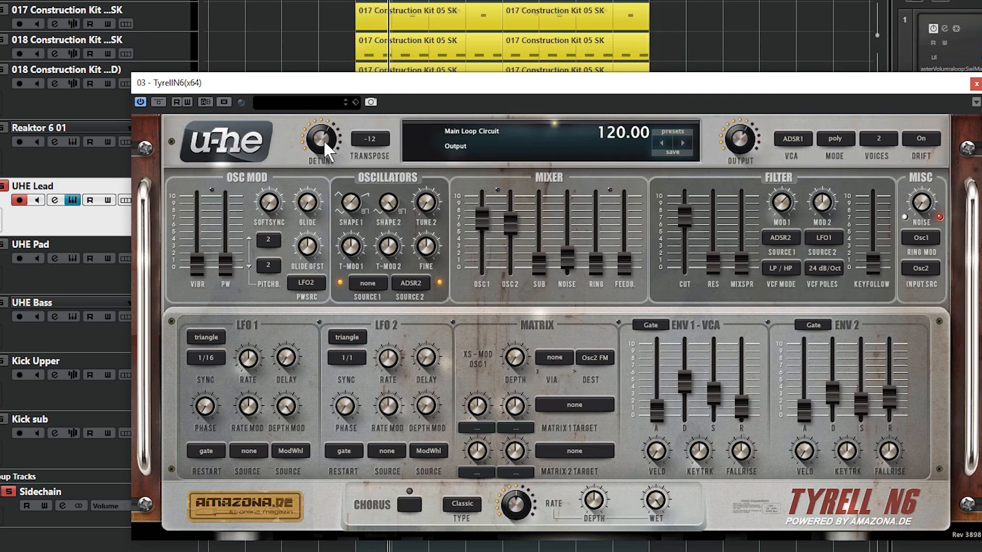
left_click_drag(324, 140, 325, 105)
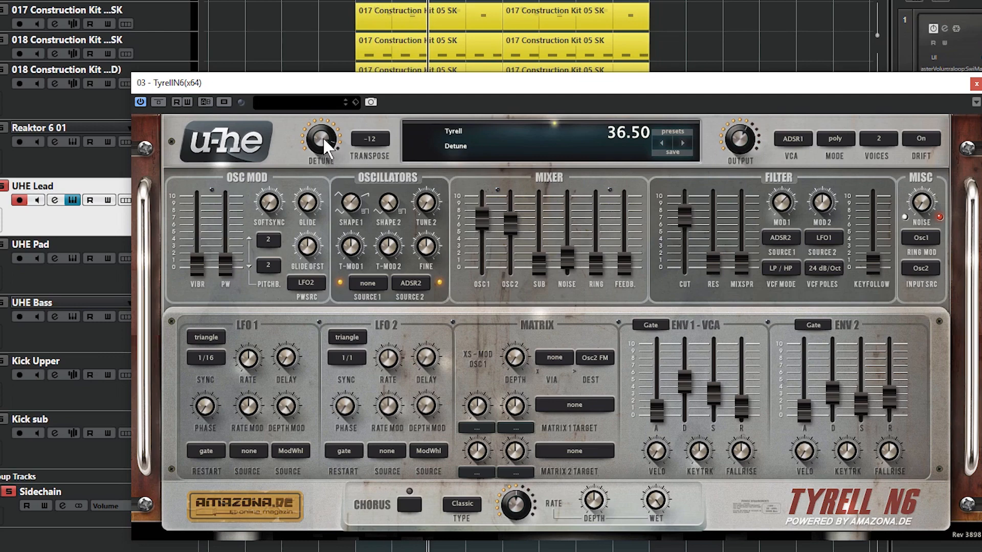
mouse_move(324, 138)
left_mouse_down()
mouse_move(321, 161)
mouse_move(321, 152)
left_mouse_up()
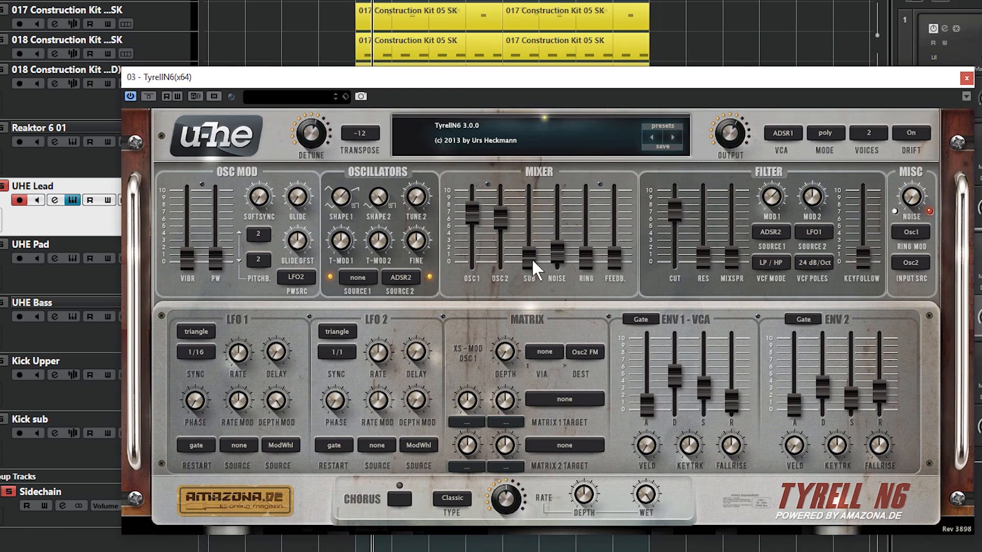
- Raise the mixer's sub level to about 5 and noise to about 2, and open the filter cutoff slightly
left_click_drag(531, 259, 547, 171)
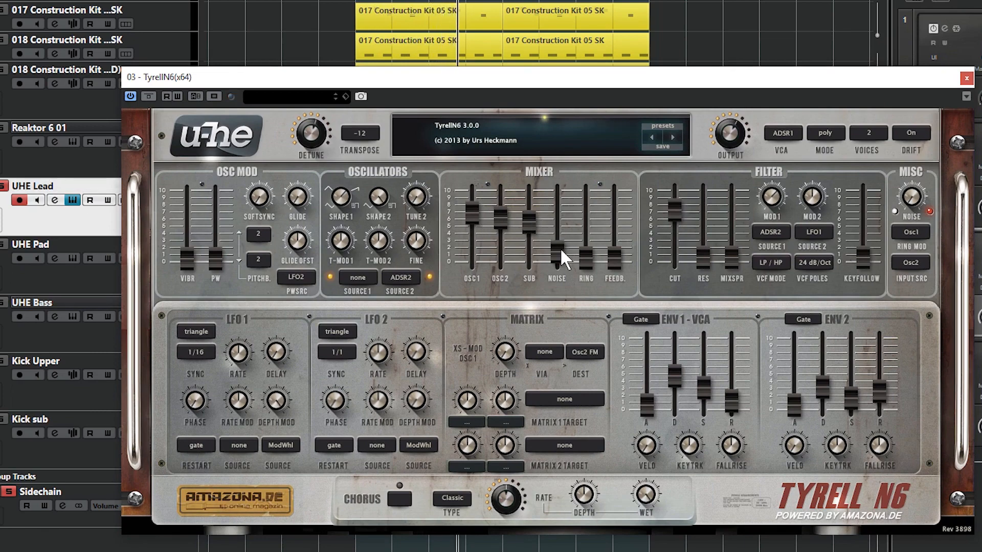
mouse_move(560, 250)
left_mouse_down()
mouse_move(564, 210)
mouse_move(563, 259)
mouse_move(565, 240)
mouse_move(561, 248)
left_mouse_up()
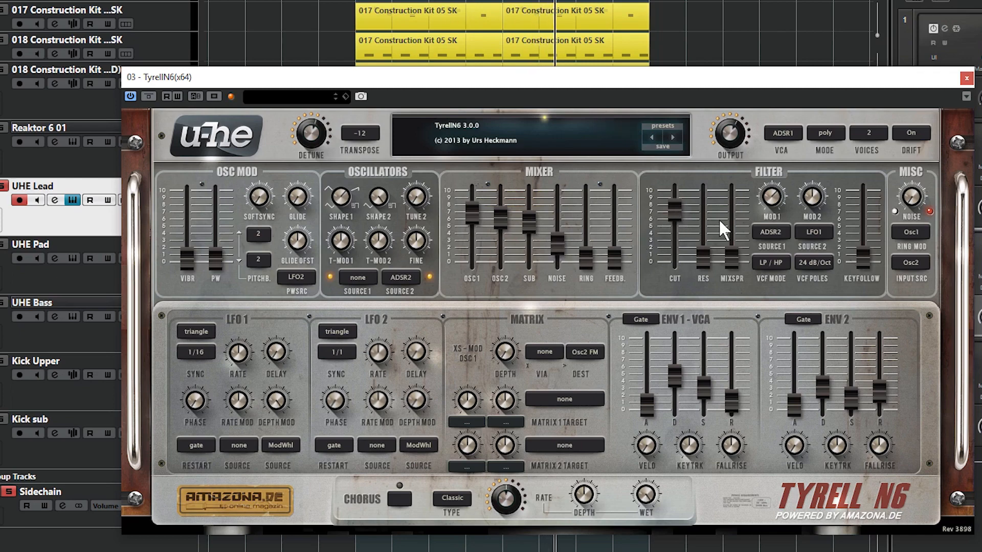
mouse_move(678, 207)
left_mouse_down()
mouse_move(682, 173)
mouse_move(678, 272)
mouse_move(679, 202)
left_mouse_up()
- Try the ring modulator level at 10.00 and 25.00, and bring it down to about 2
mouse_move(592, 255)
left_mouse_down()
mouse_move(597, 85)
mouse_move(580, 246)
mouse_move(596, 236)
left_mouse_up()
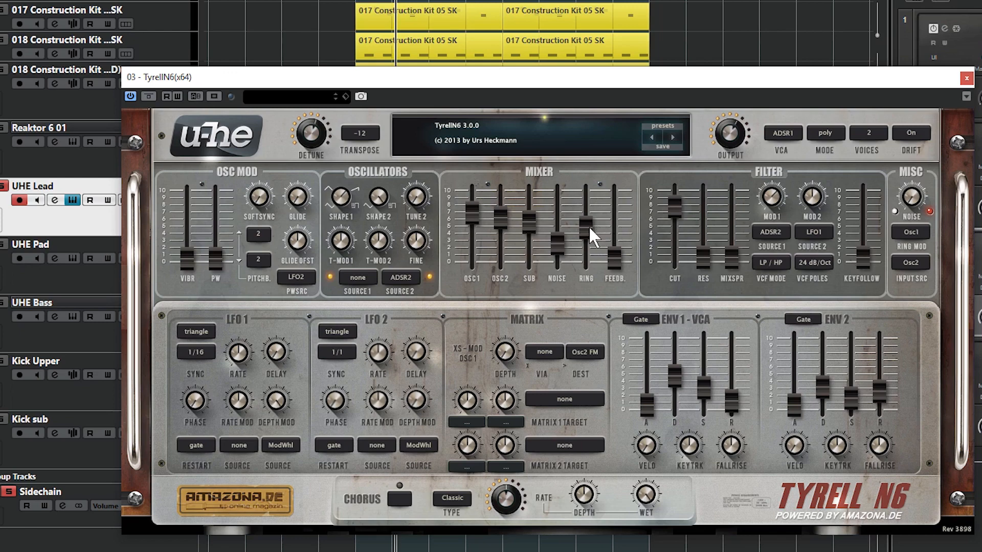
left_click_drag(590, 230, 589, 163)
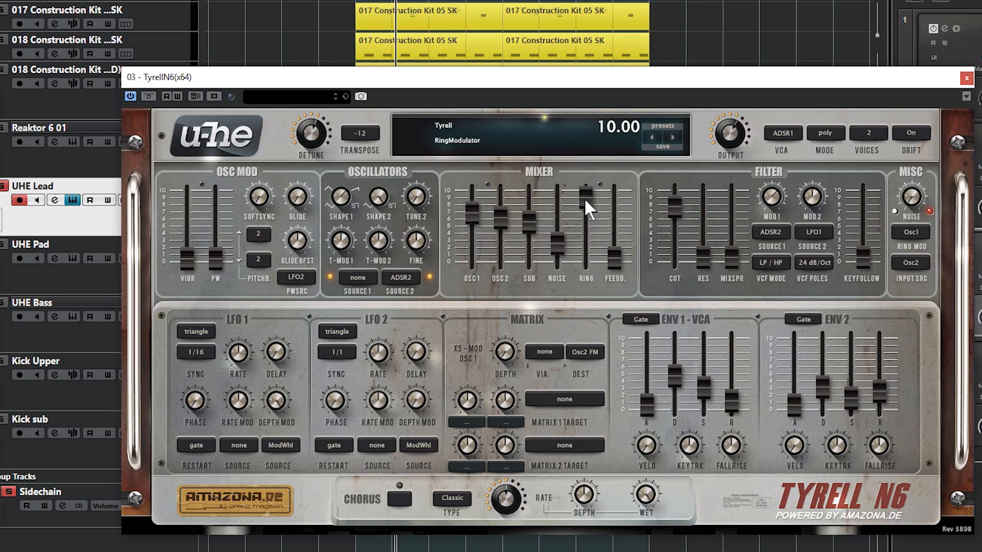
left_click_drag(584, 197, 592, 174)
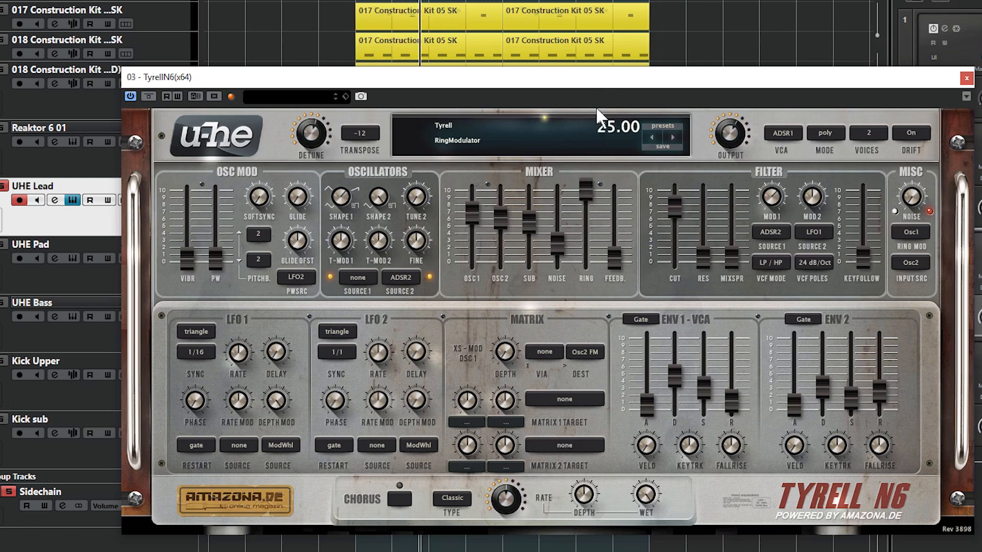
left_click_drag(596, 106, 596, 194)
- Raise the mixer feedback to about 5 and set the filter cutoff to 122.50
left_click_drag(616, 253, 617, 217)
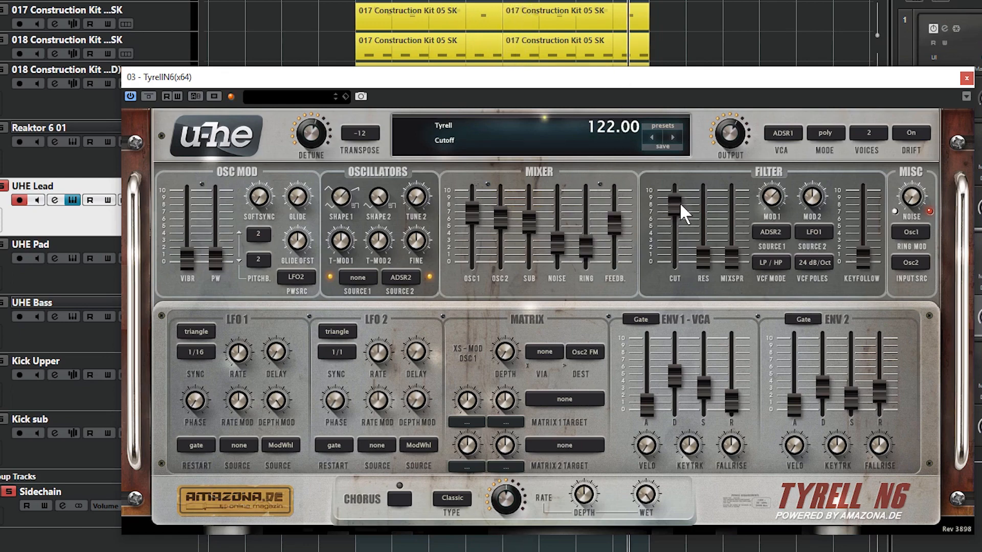
left_click_drag(679, 202, 679, 200)
- Unsolo the UHE Lead track and rebalance its output from 90.00 with the sub level turned fully down
left_click(2, 185)
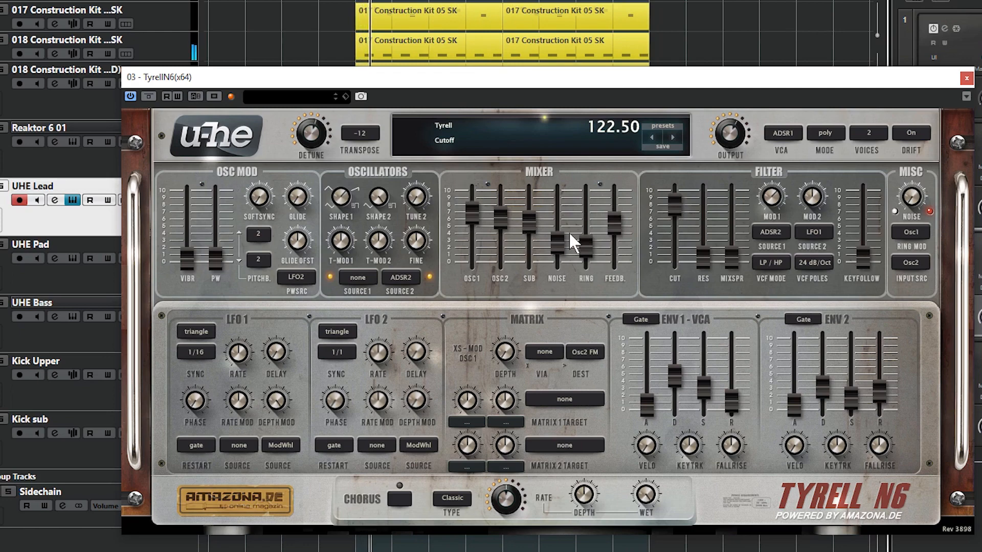
mouse_move(734, 131)
left_mouse_down()
mouse_move(733, 149)
mouse_move(728, 136)
left_mouse_up()
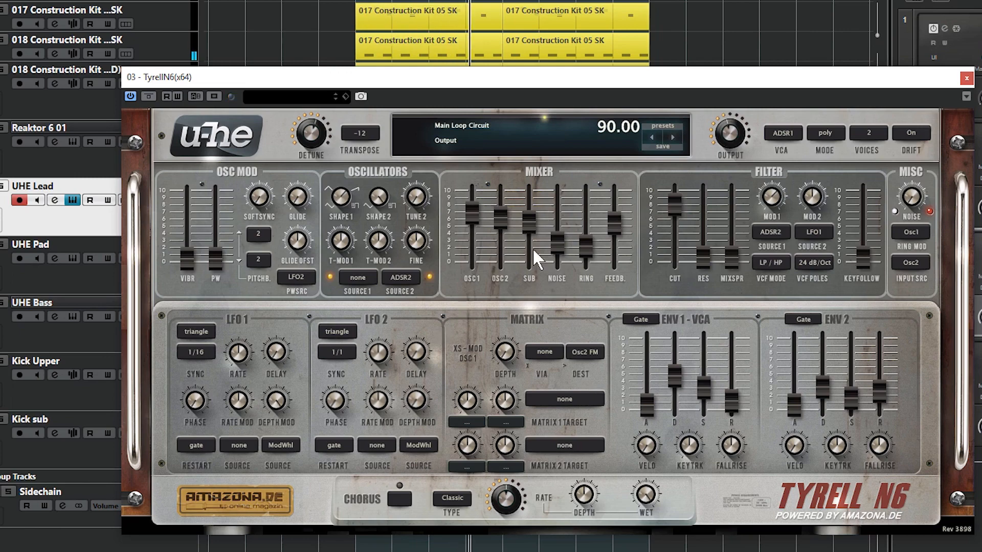
left_click_drag(529, 220, 536, 329)
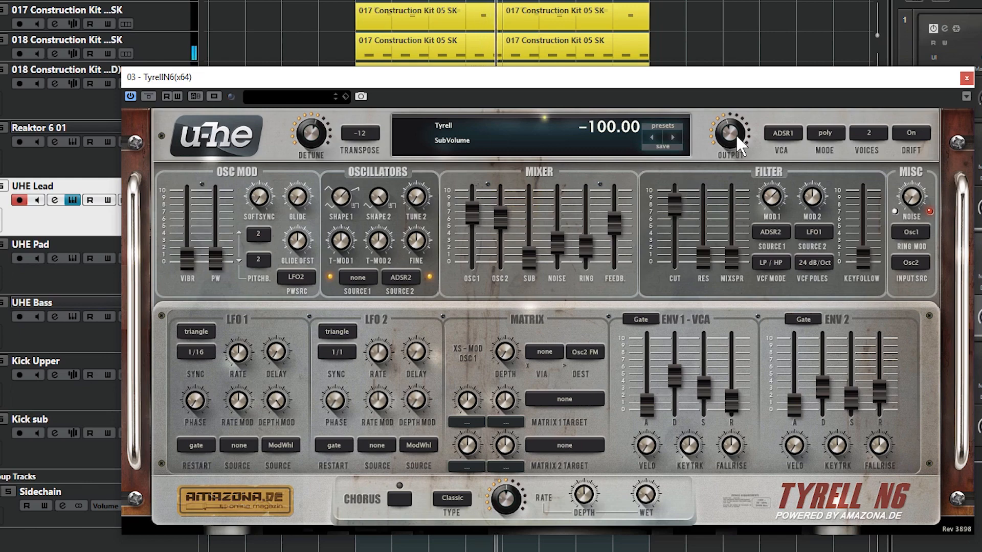
left_click_drag(735, 133, 734, 130)
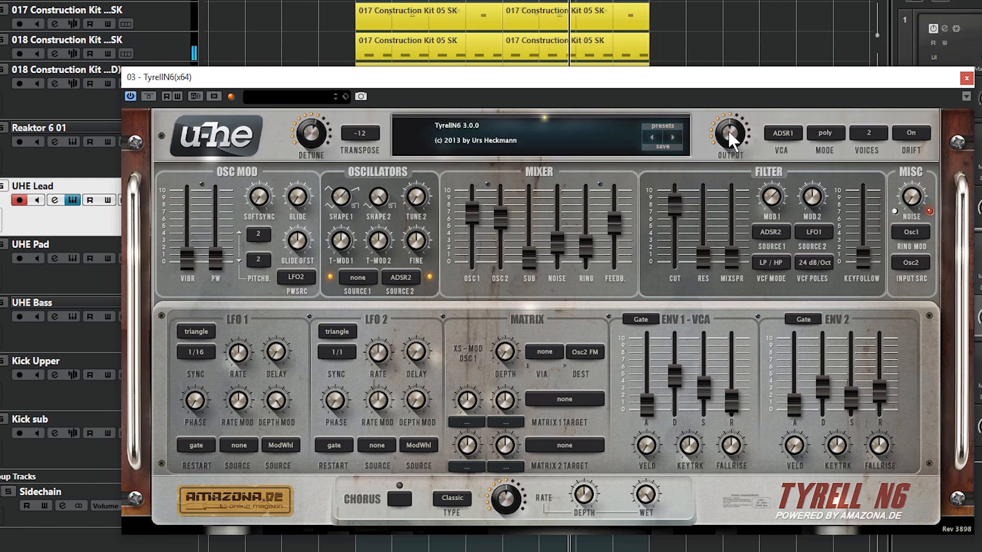
left_click_drag(728, 130, 727, 133)
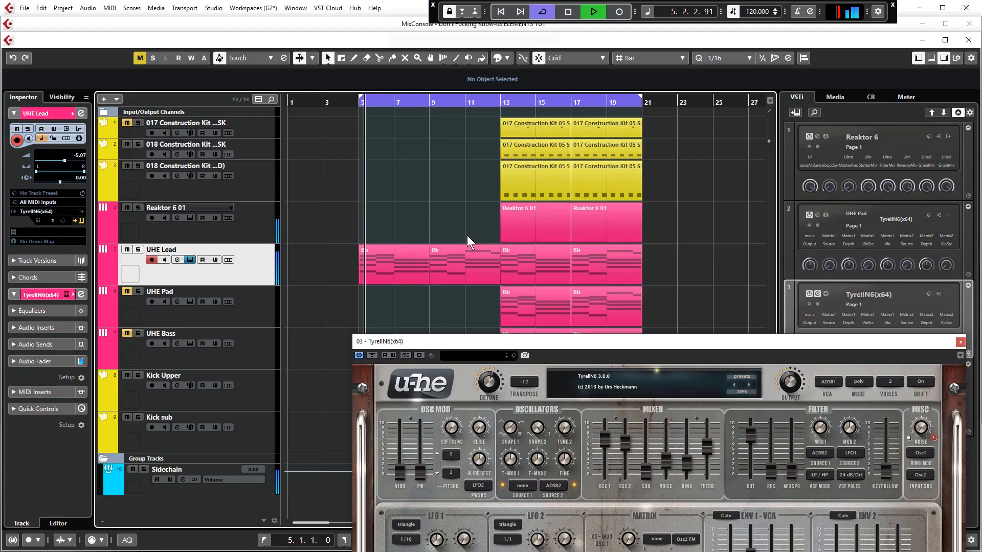
- Lower the lead's filter cutoff to 62.00 and raise the resonance to 40.40 during short playbacks, and return to bar 5
key("space")
left_click_drag(454, 331, 407, 177)
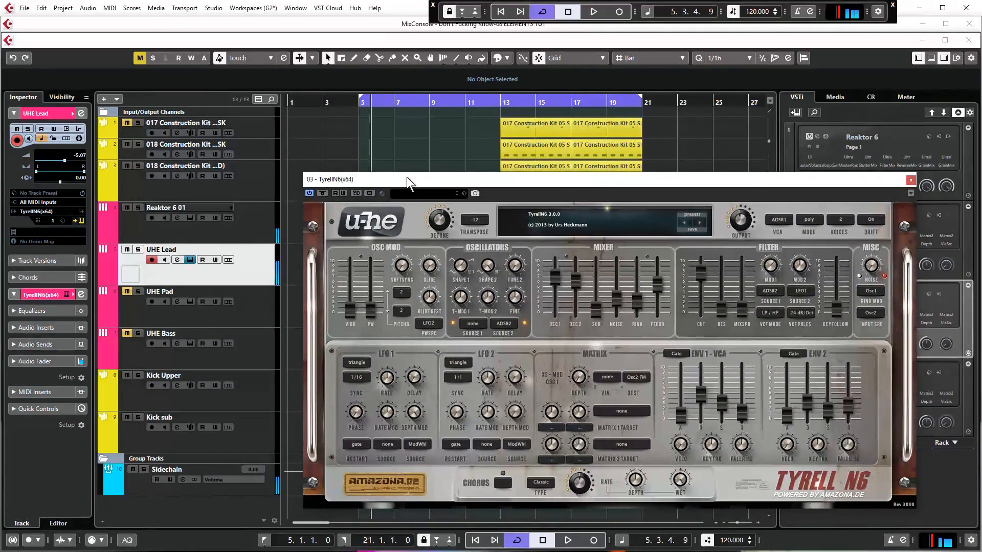
left_click_drag(707, 293, 712, 338)
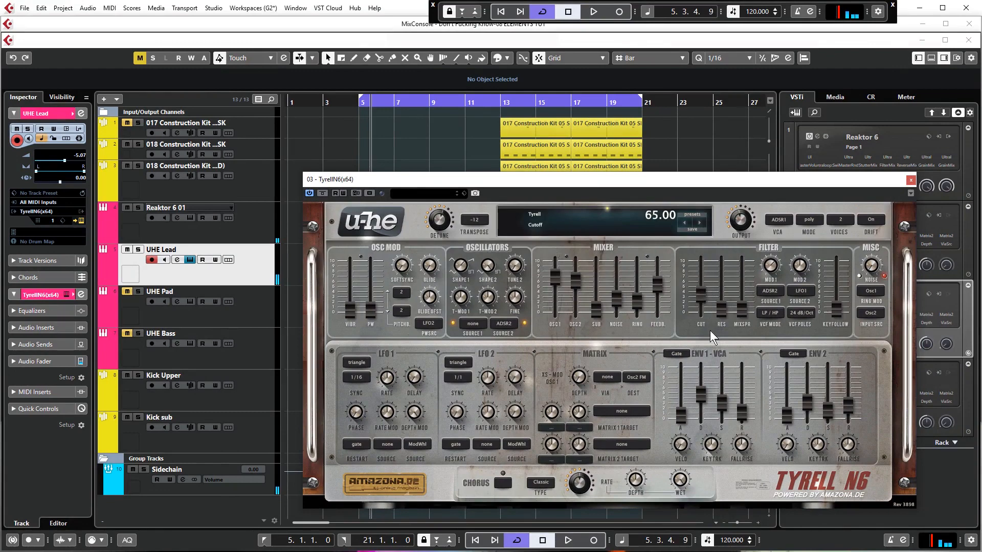
left_click(356, 125)
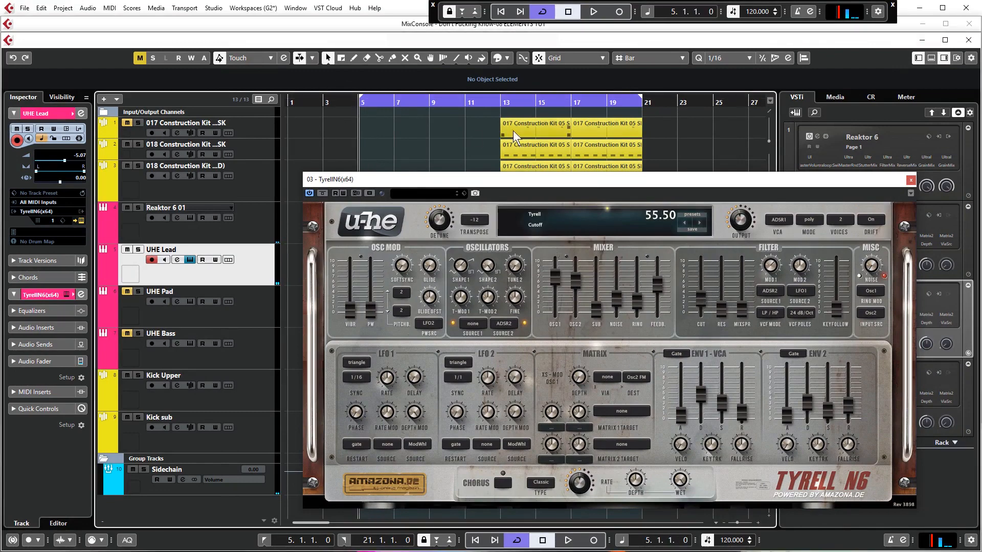
key("space")
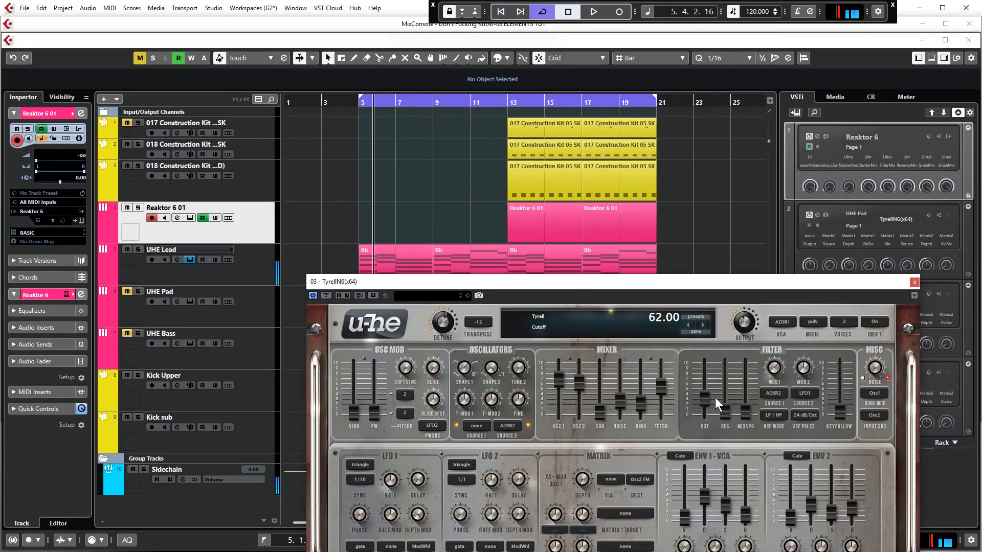
key("space")
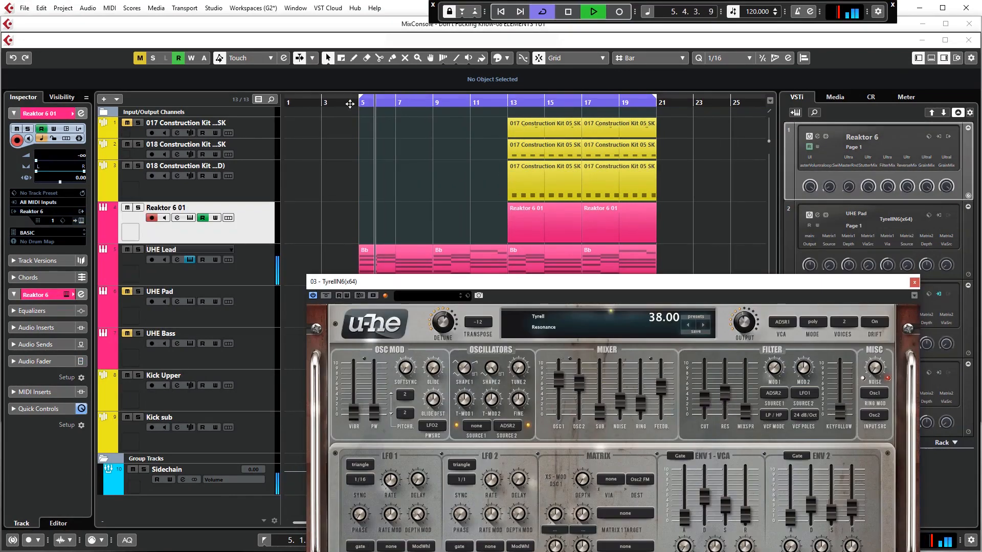
left_click_drag(728, 392, 732, 389)
key("space")
left_click(358, 104)
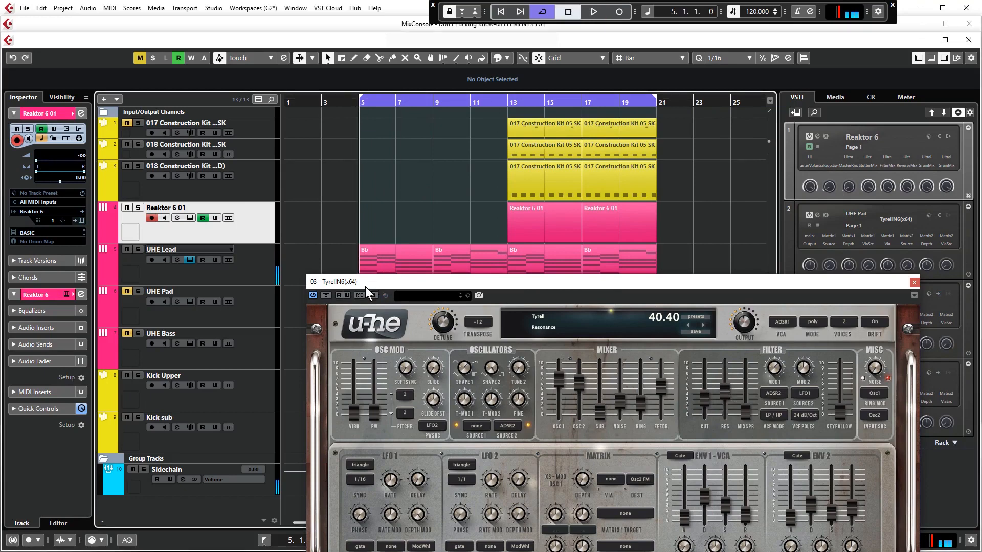
- Enable automation writing for the lead synth and record a cutoff rise to 126.50 from bar 5 to bar 13
left_click(346, 295)
key("space")
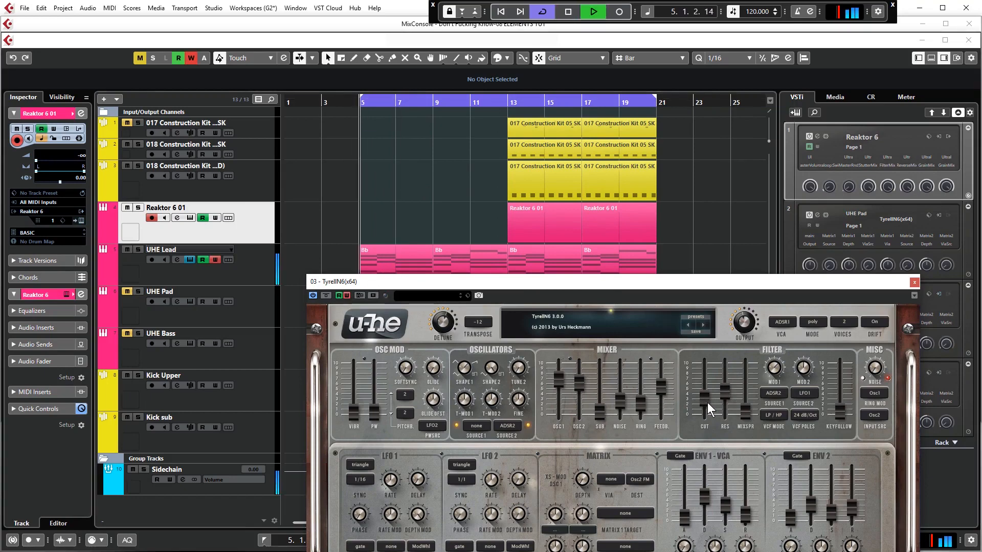
left_click_drag(708, 403, 711, 336)
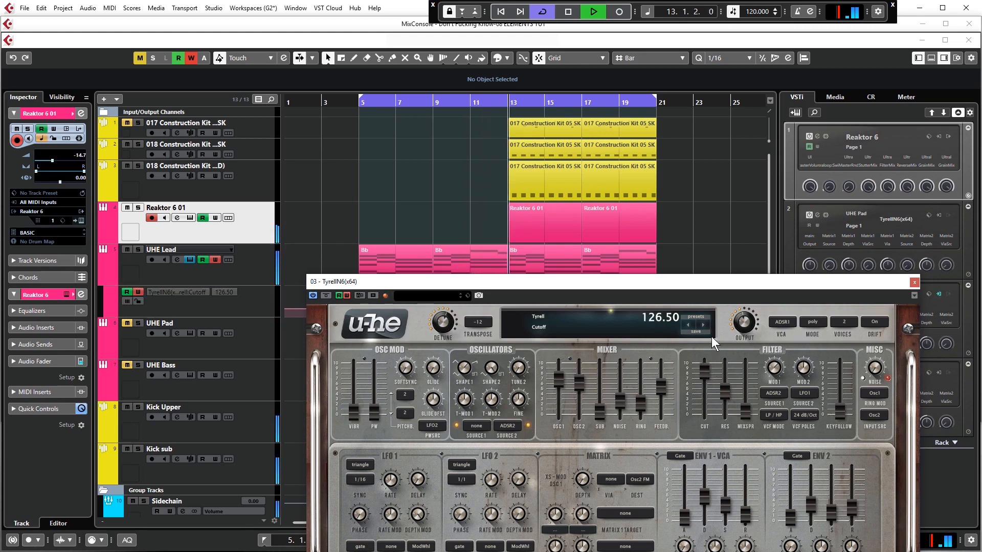
left_click_drag(596, 282, 542, 362)
key("space")
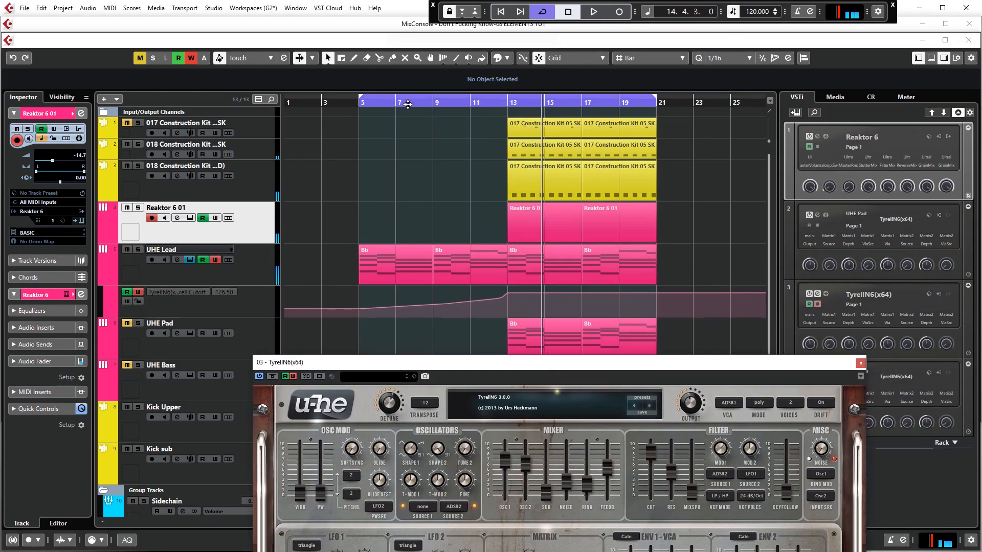
- Record resonance automation from bar 7, lowering the resonance to 0.00 by bar 13
left_click(398, 102)
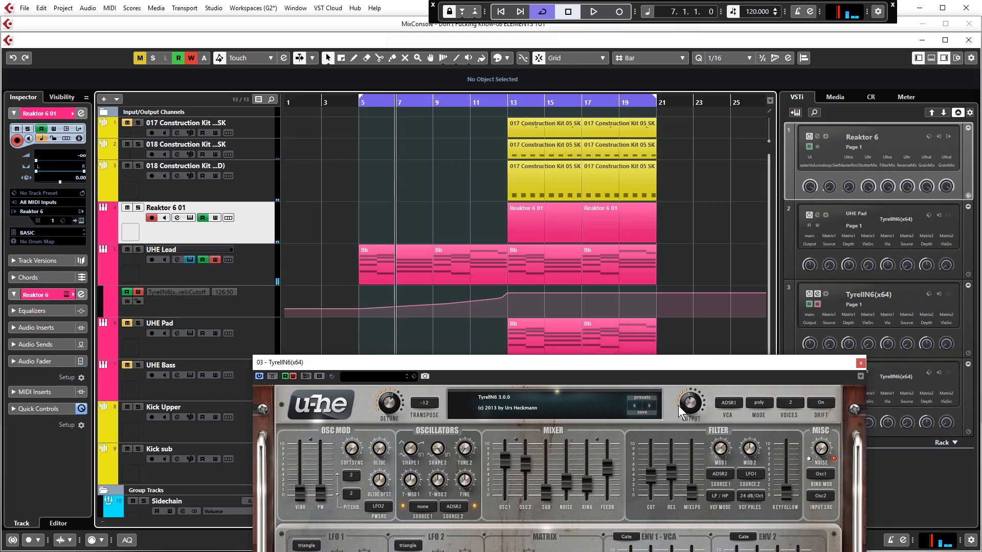
key("space")
left_click_drag(675, 466, 679, 521)
key("space")
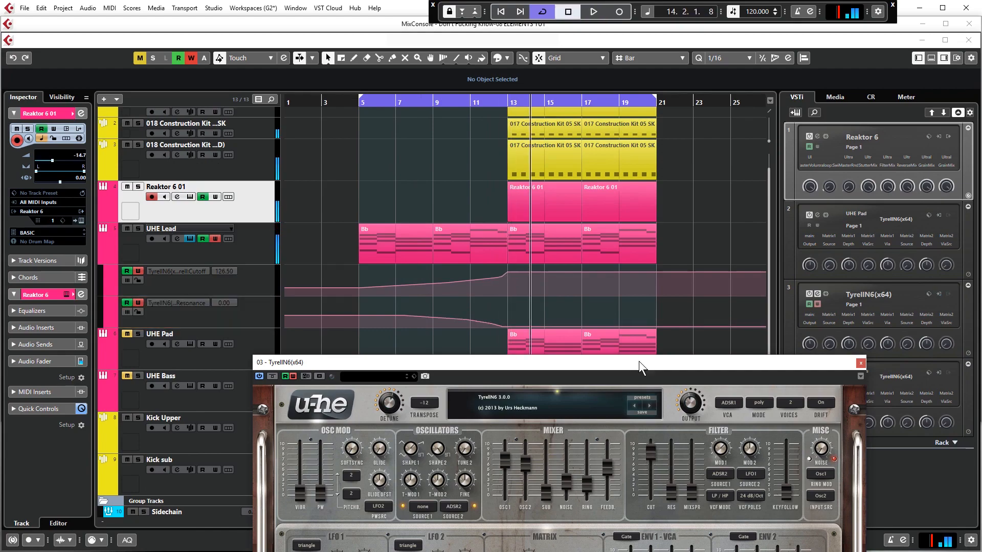
- Turn off automation writing for the lead synth and close its plugin window
left_click_drag(603, 365, 683, 293)
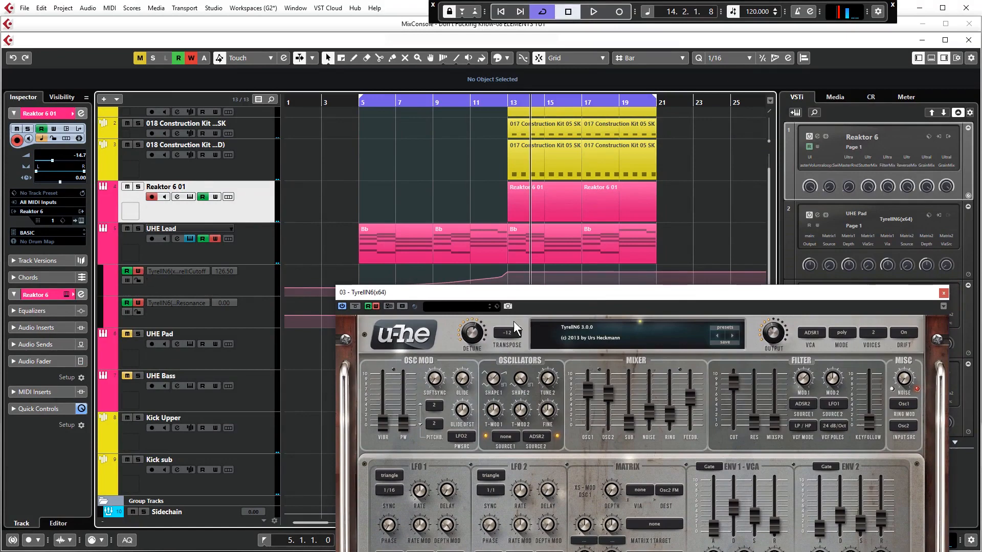
left_click_drag(418, 294, 430, 238)
left_click(953, 236)
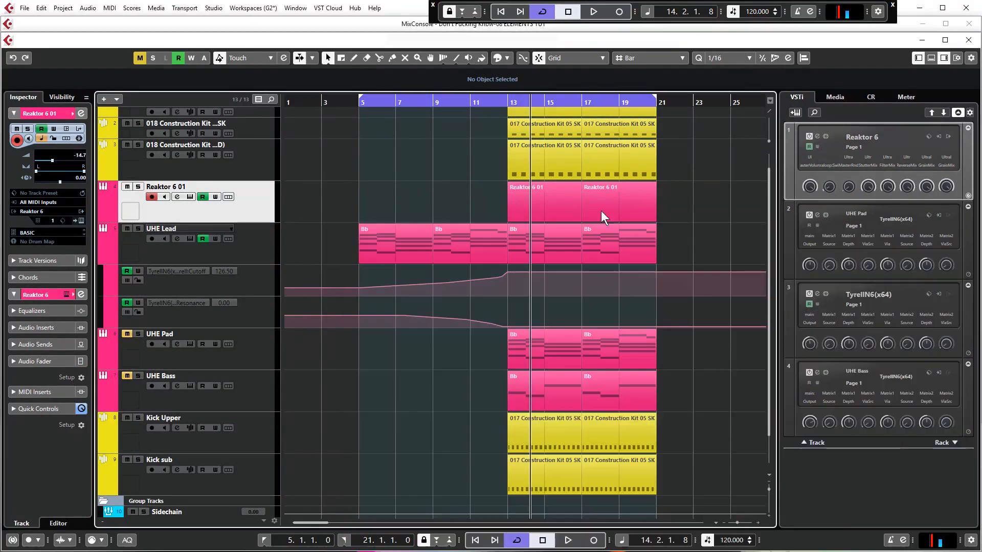
- Open the first UHE Bass clip in the note editor to examine its notes, and close the editor
left_click(239, 385)
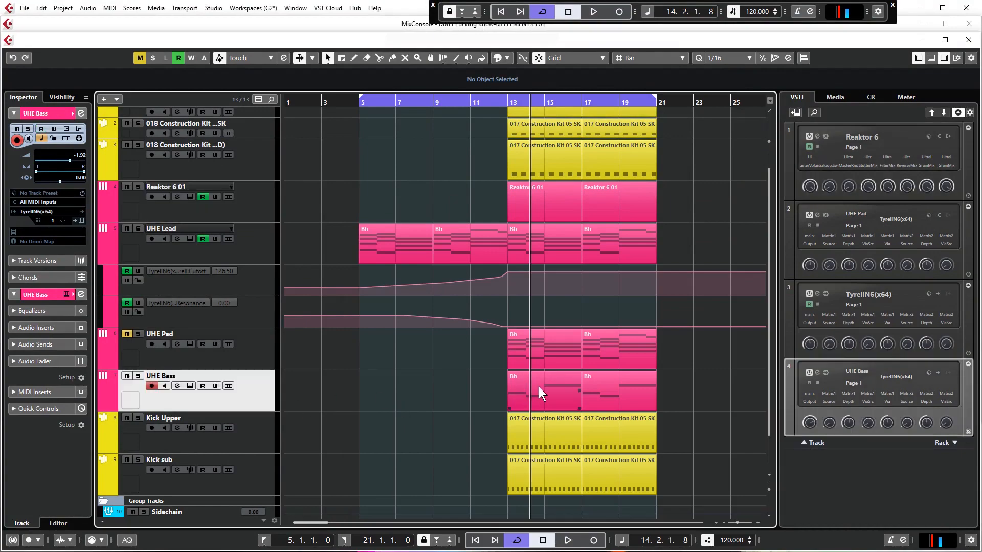
double_click(554, 385)
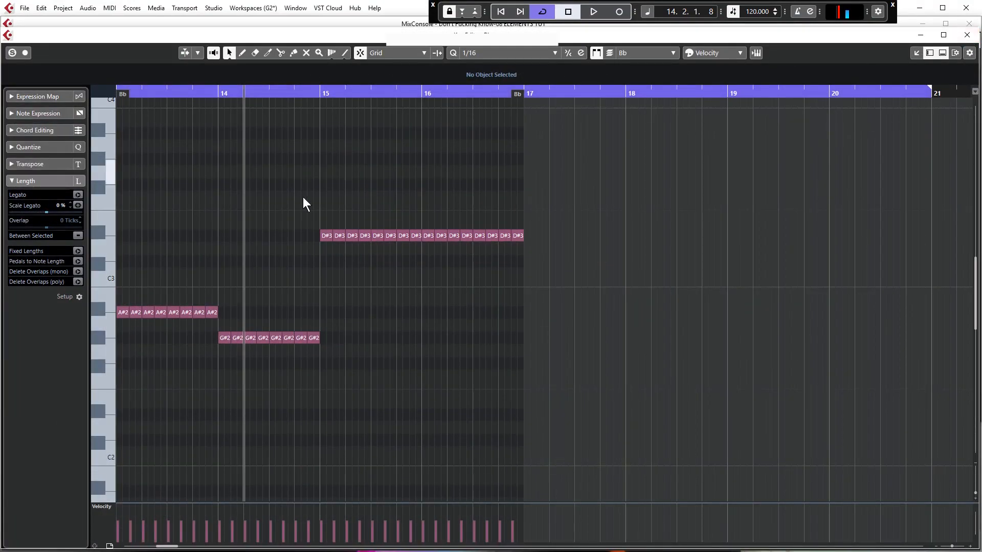
left_click(964, 35)
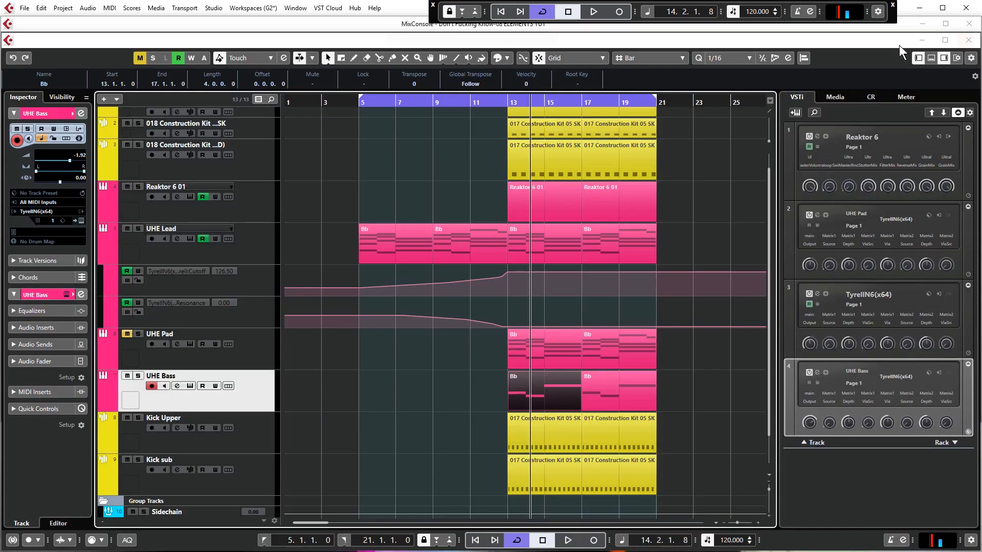
- Solo the UHE Bass track, listen to it from bar 13, and unsolo it
left_click(508, 99)
key("s")
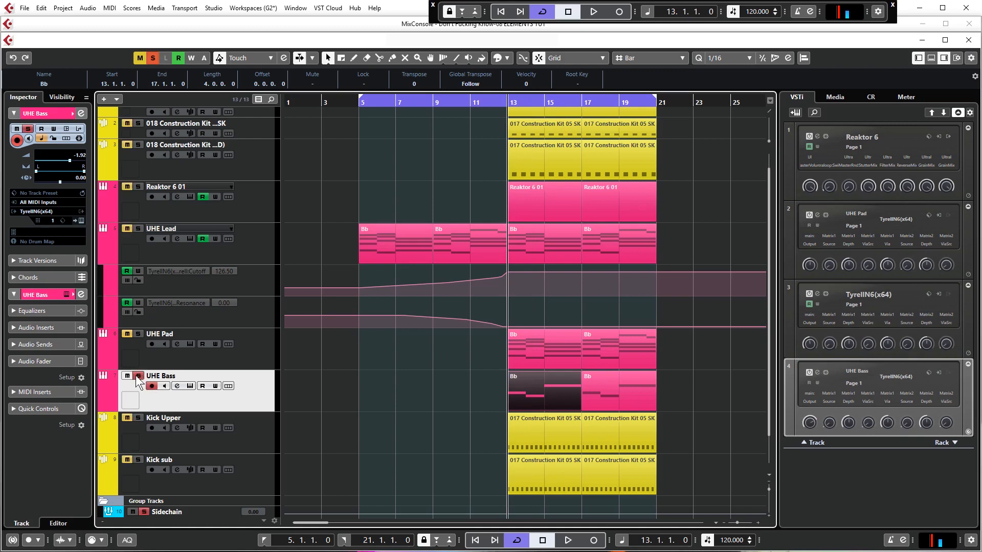
key("space")
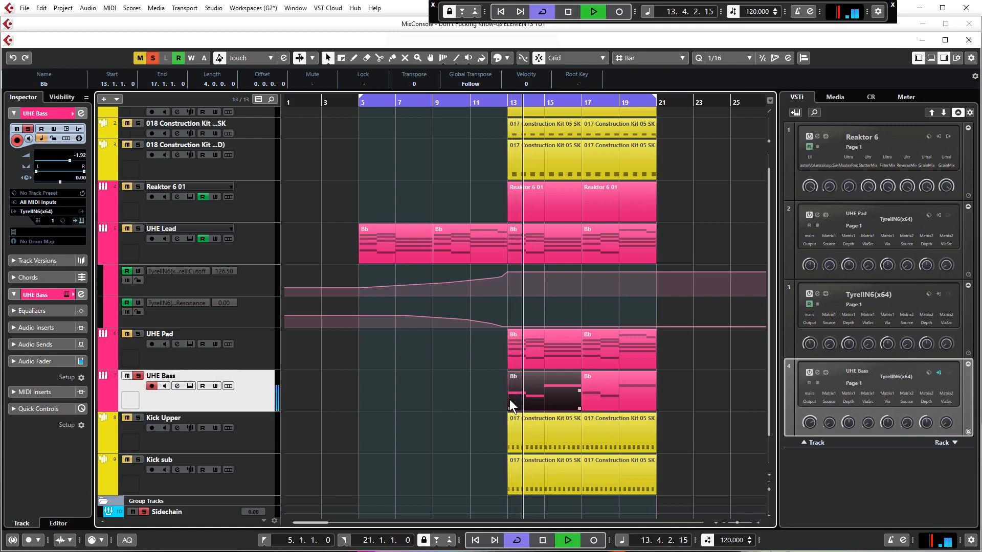
key("space")
left_click(139, 377)
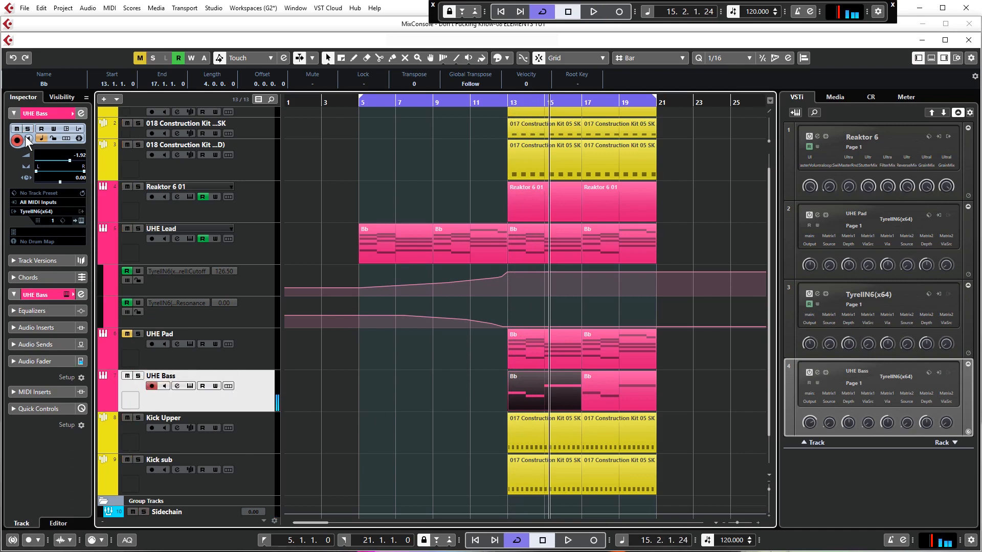
- Open the TyrellN6 instrument on the UHE Bass track and set its transpose to -24
left_click(39, 212)
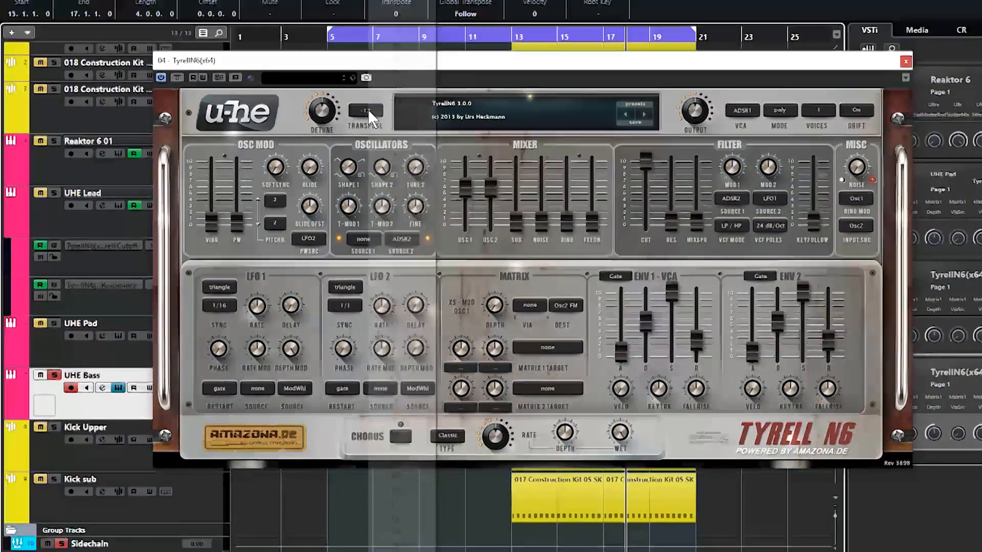
left_click(346, 64)
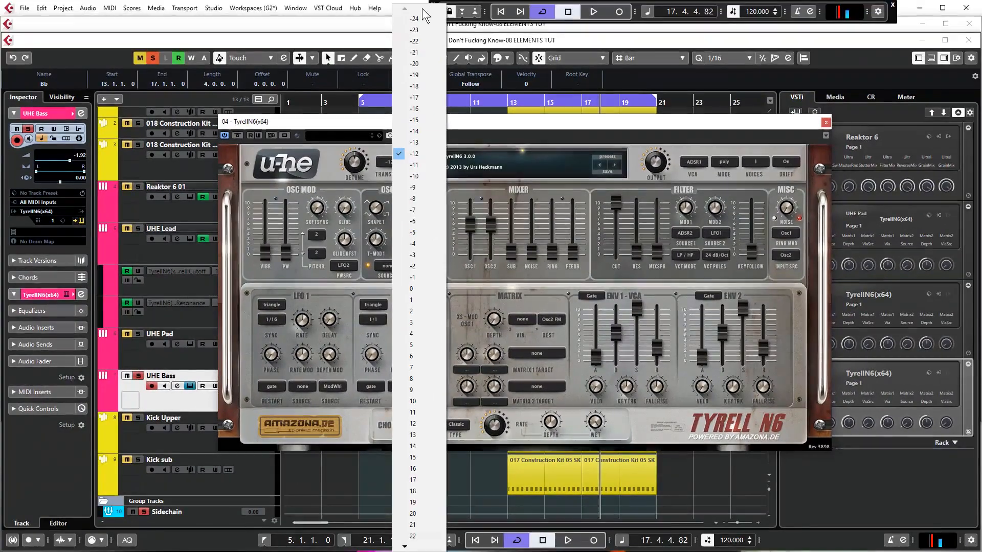
left_click(415, 19)
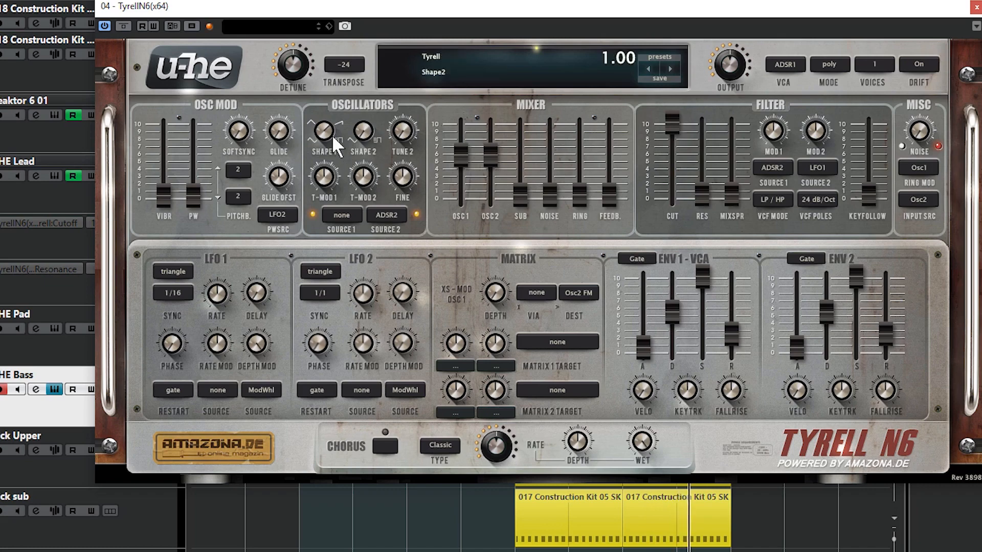
- Adjust the bass oscillator shapes with Shape 2 at 1.00, and turn oscillator 2 fully down in the mixer
left_click_drag(332, 138, 330, 168)
left_click_drag(483, 179, 471, 249)
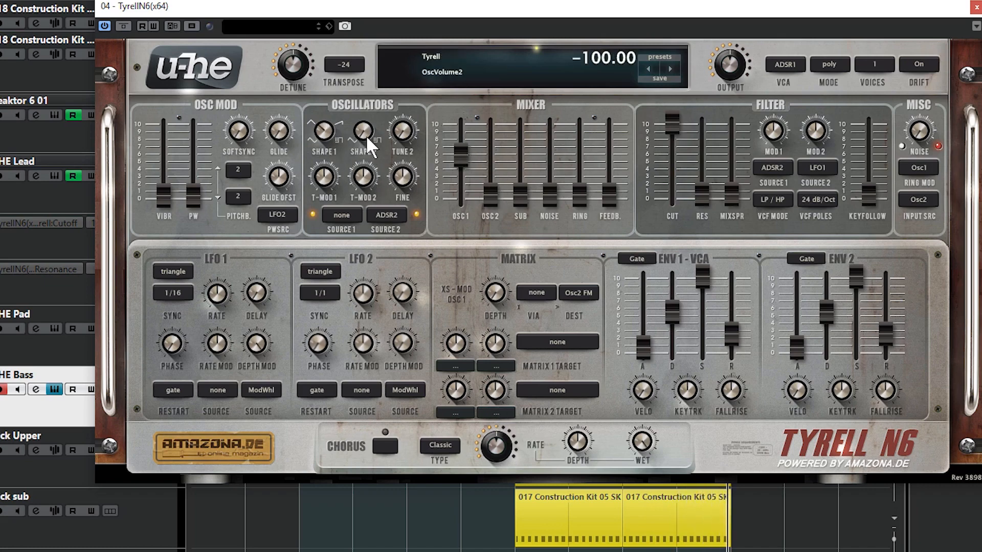
left_click_drag(366, 135, 361, 94)
left_click_drag(363, 134, 364, 229)
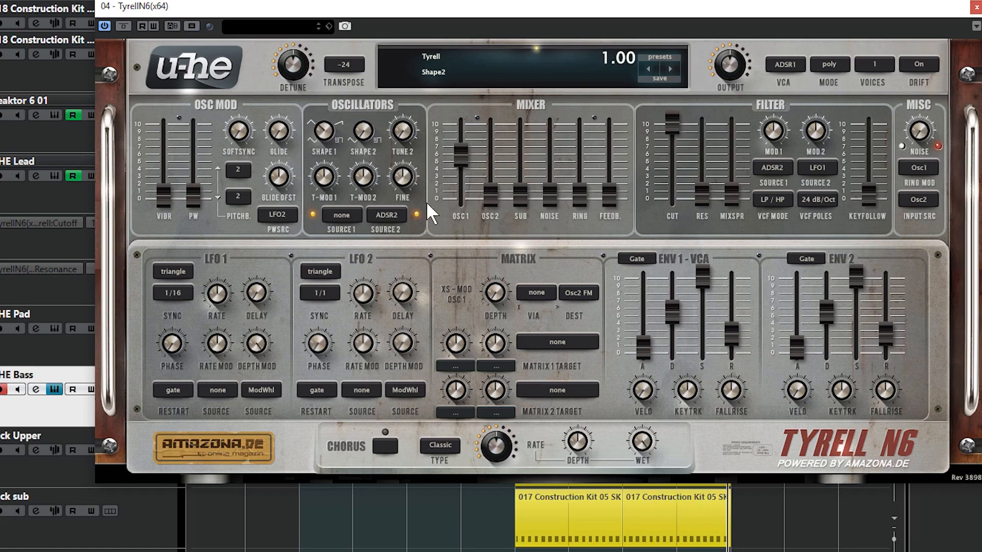
- Set oscillator 1's mixer volume to -20.00 and audition the Shape 1 waveforms between 1.00 and 4.00
left_click(487, 193)
left_click(467, 150)
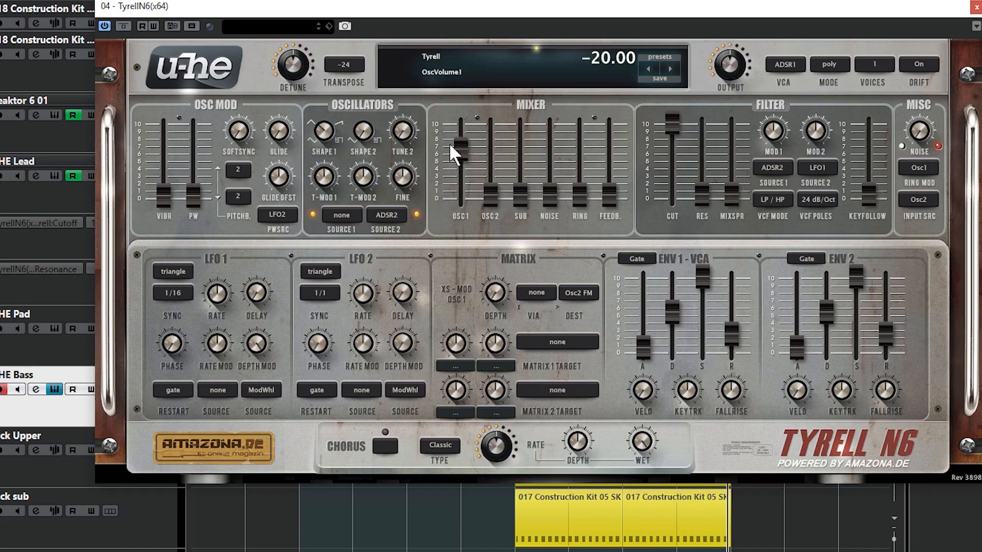
left_click_drag(331, 132, 327, 214)
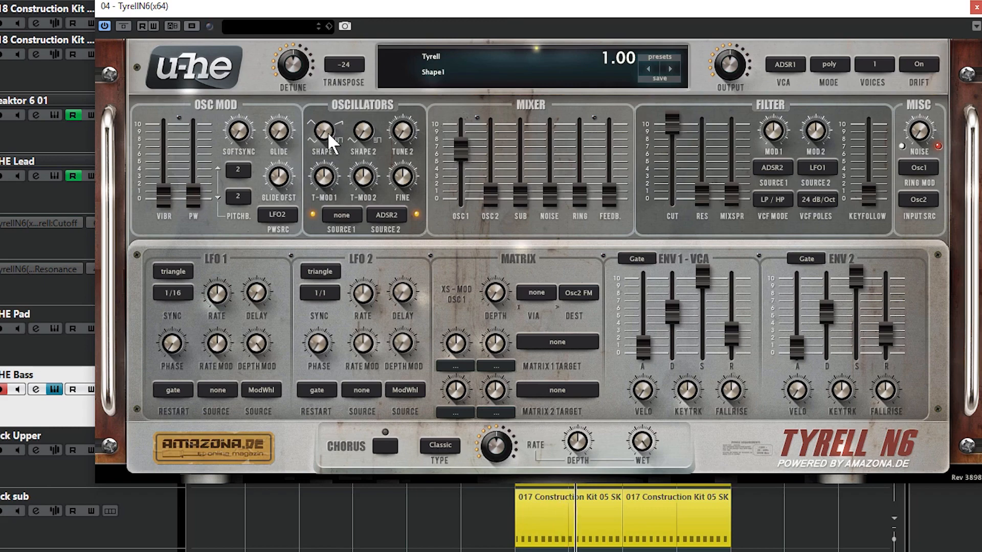
mouse_move(328, 131)
left_mouse_down()
mouse_move(326, 98)
mouse_move(326, 151)
left_mouse_up()
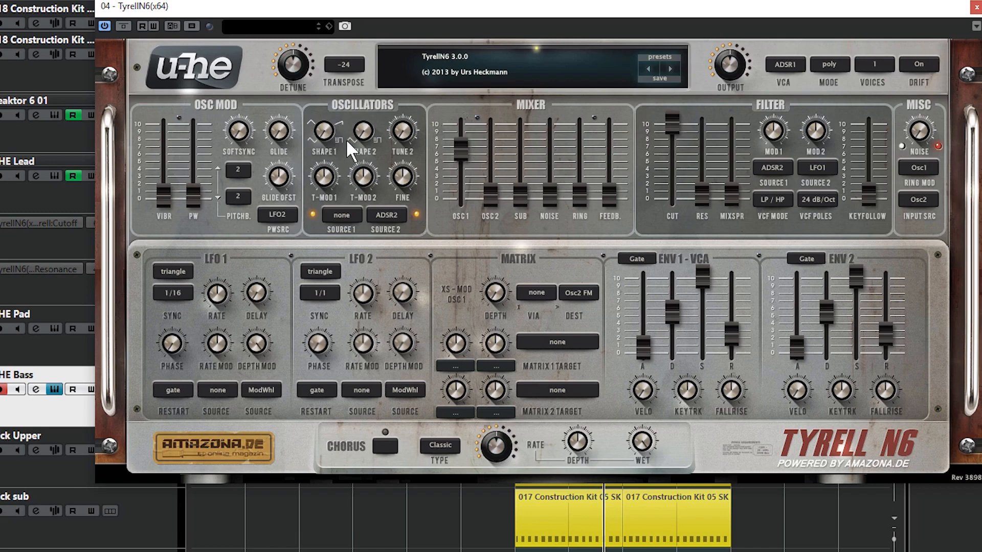
left_click_drag(326, 125, 333, 98)
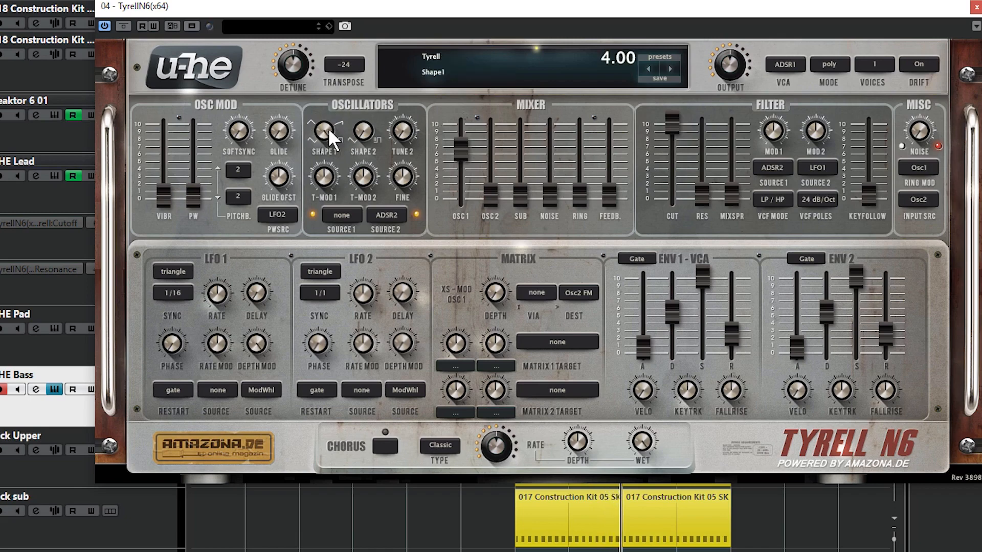
left_click_drag(330, 138, 335, 235)
left_click_drag(325, 135, 331, 152)
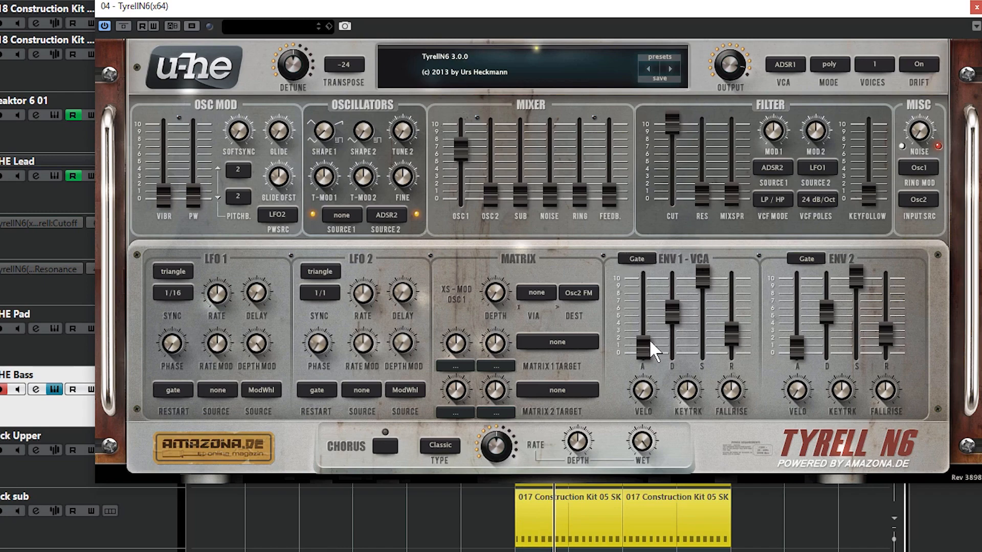
- Shape envelope 1 with a slightly raised attack, decay at 33.20 and sustain lowered to about a quarter
left_click_drag(639, 343, 643, 357)
left_click_drag(649, 346, 651, 340)
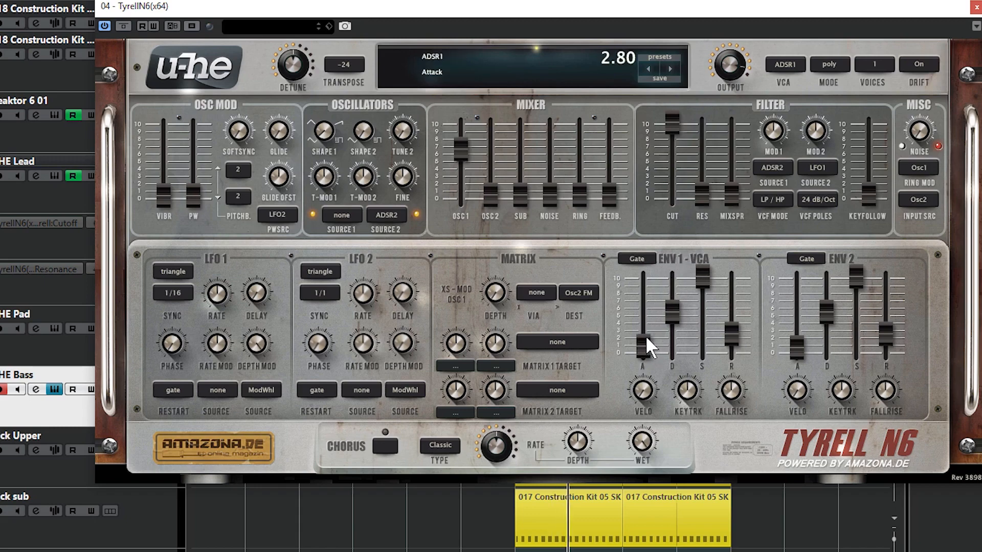
left_click_drag(643, 346, 647, 333)
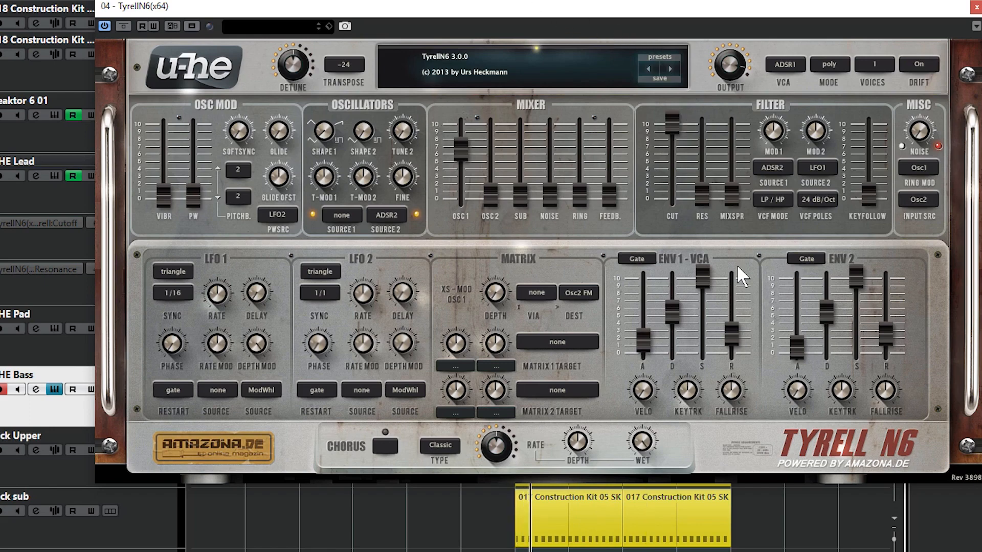
left_click(674, 303)
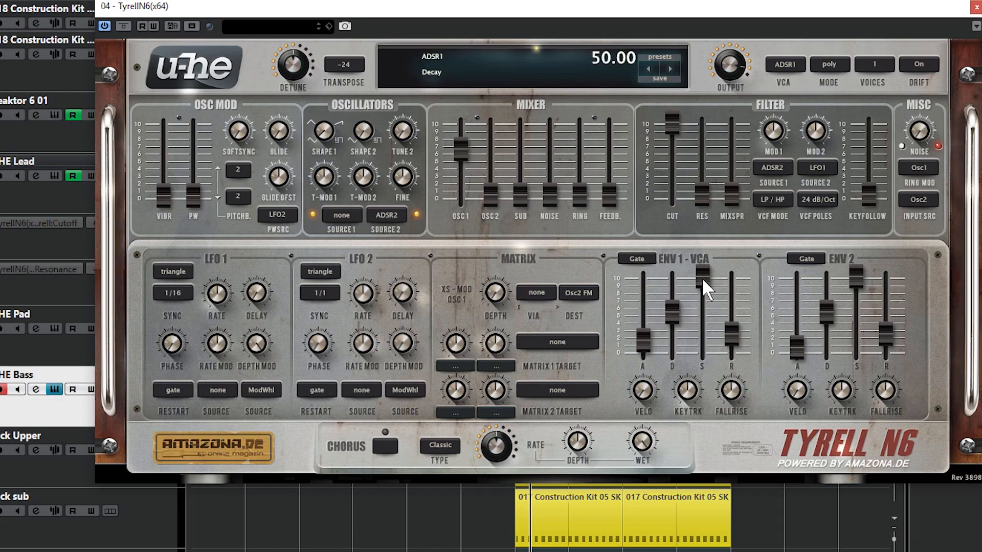
left_click_drag(698, 279, 709, 345)
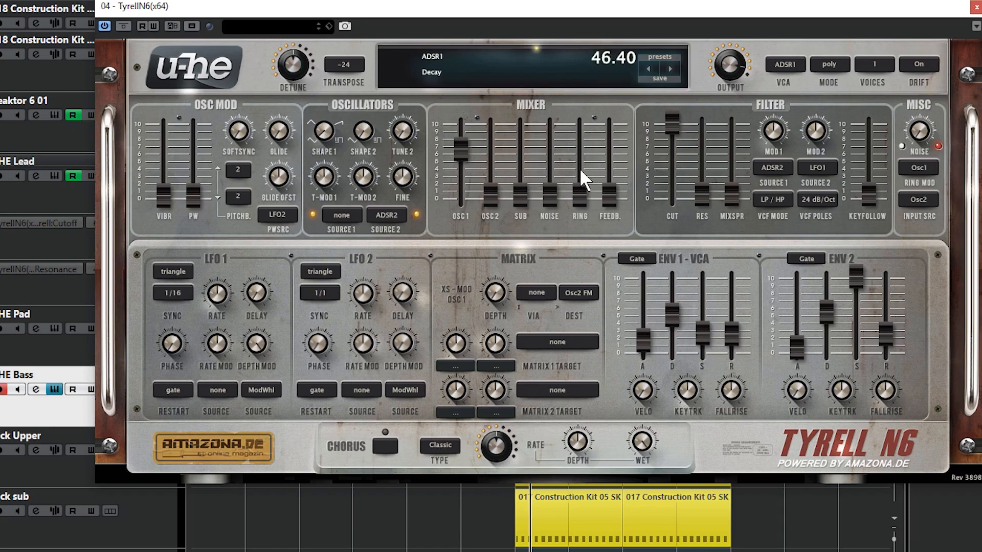
left_click_drag(672, 312, 679, 332)
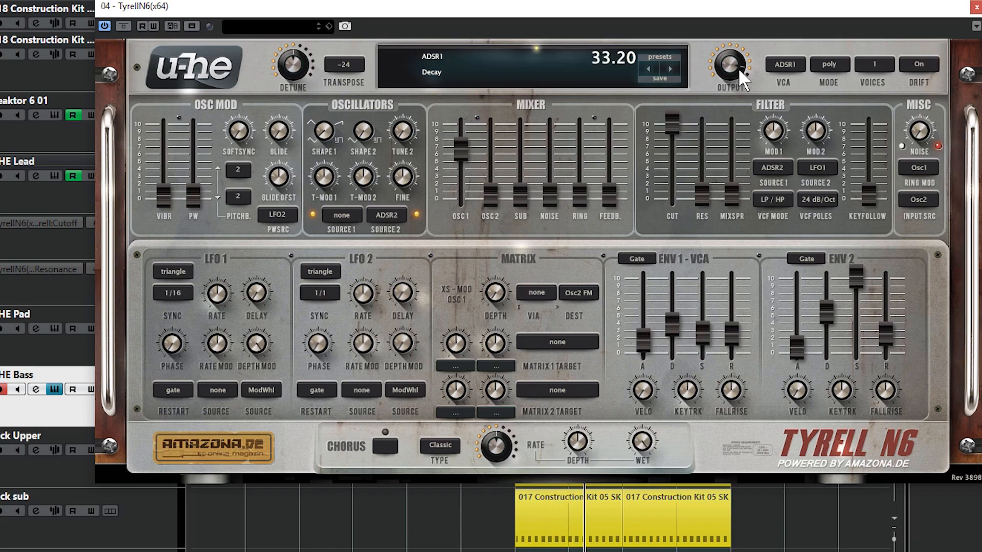
- Raise the synth's output to 200.00 and lower the filter cutoff to about the middle of its range
left_click_drag(740, 69, 738, 48)
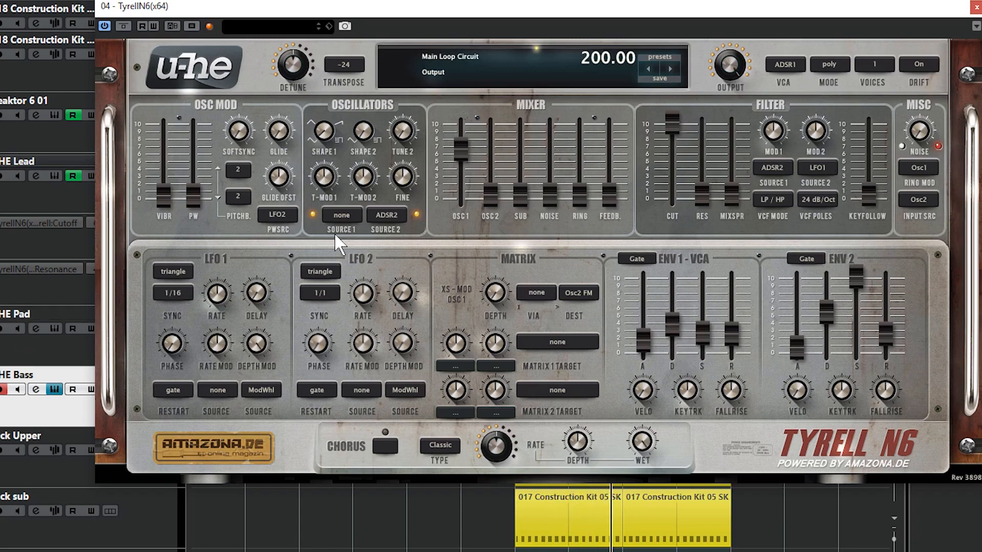
left_click_drag(657, 123, 649, 150)
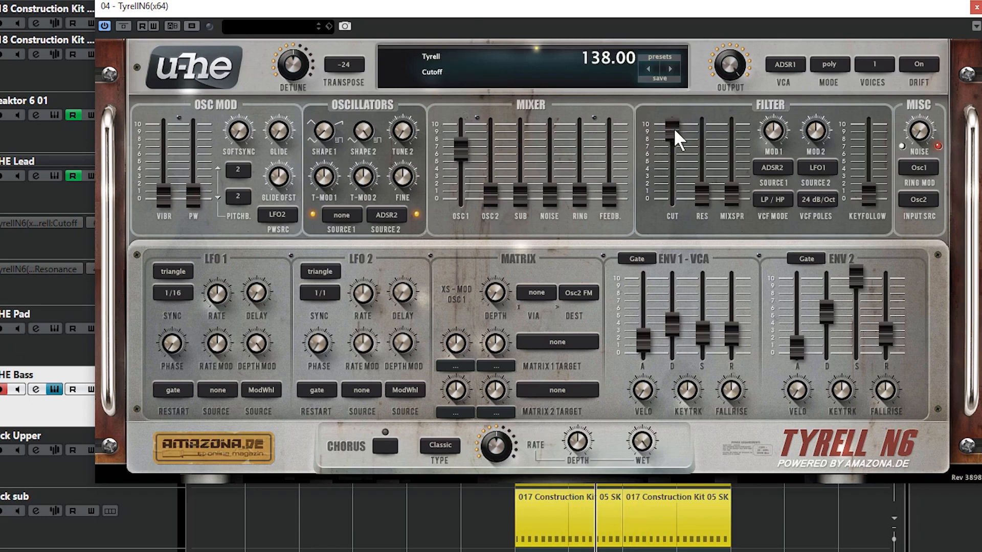
left_click_drag(677, 127, 665, 203)
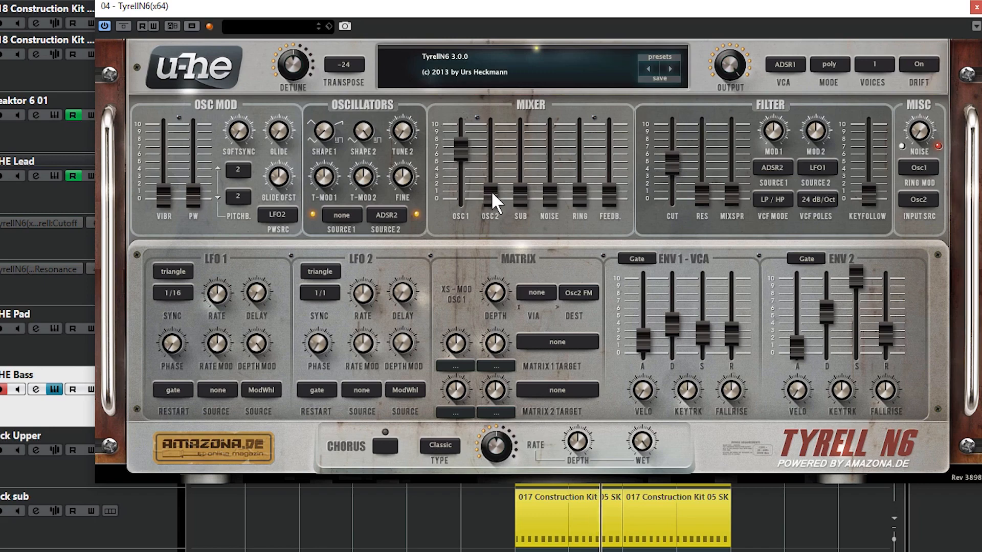
- Bring oscillator 2 up to -27.50 in the mixer and sweep the filter cutoff, leaving it at about 4
left_click_drag(491, 191, 496, 153)
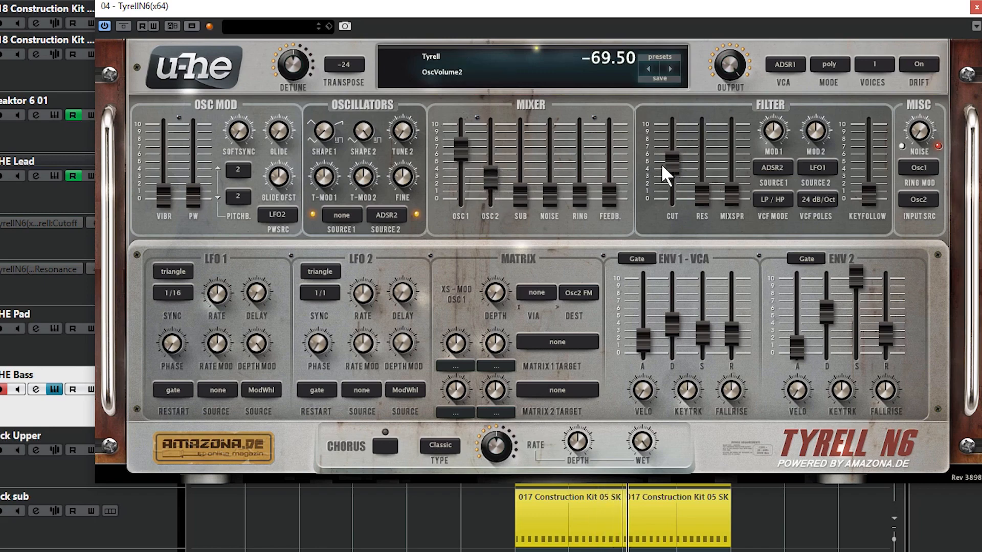
left_click_drag(672, 161, 679, 36)
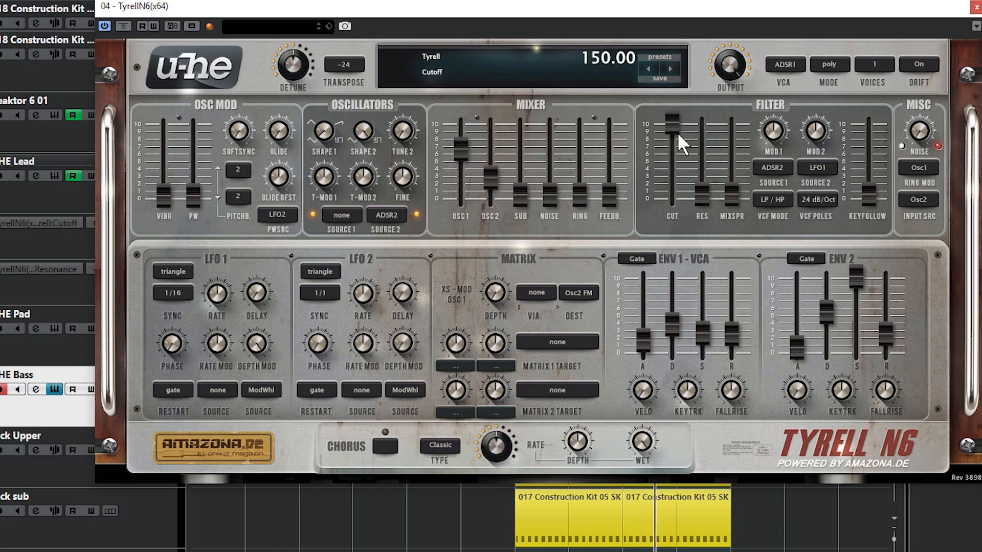
left_click_drag(673, 121, 656, 226)
left_click_drag(493, 180, 490, 124)
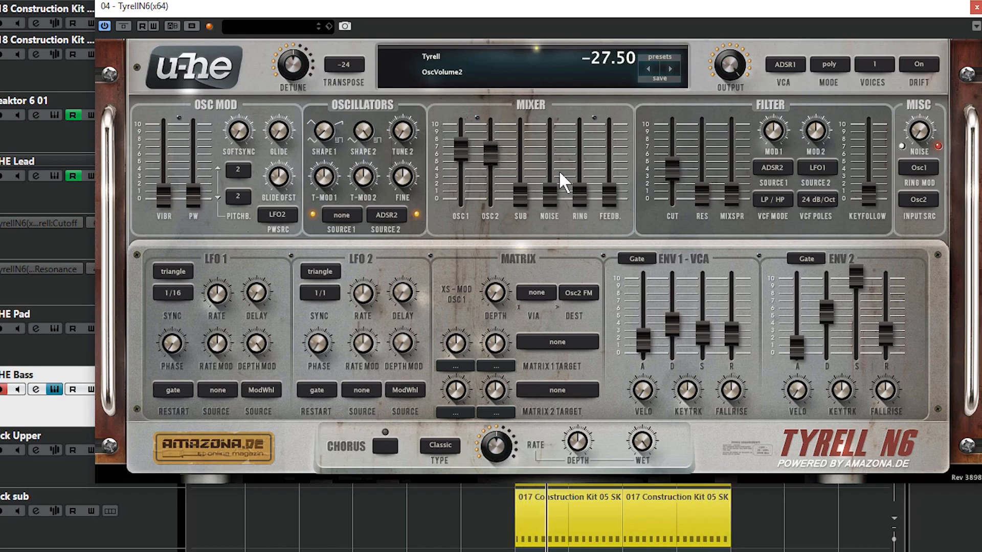
- Add a high feedback level and ring modulation at about 4 in the mixer, and raise the filter cutoff slightly
left_click_drag(550, 193, 589, 98)
left_click_drag(608, 194, 612, 10)
double_click(585, 150)
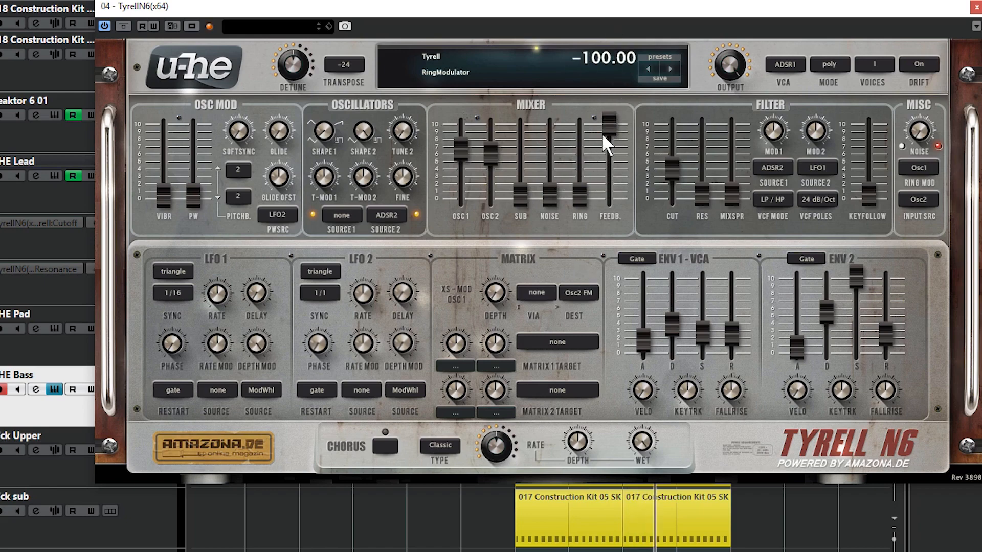
mouse_move(606, 127)
left_mouse_down()
mouse_move(609, 144)
mouse_move(610, 127)
left_mouse_up()
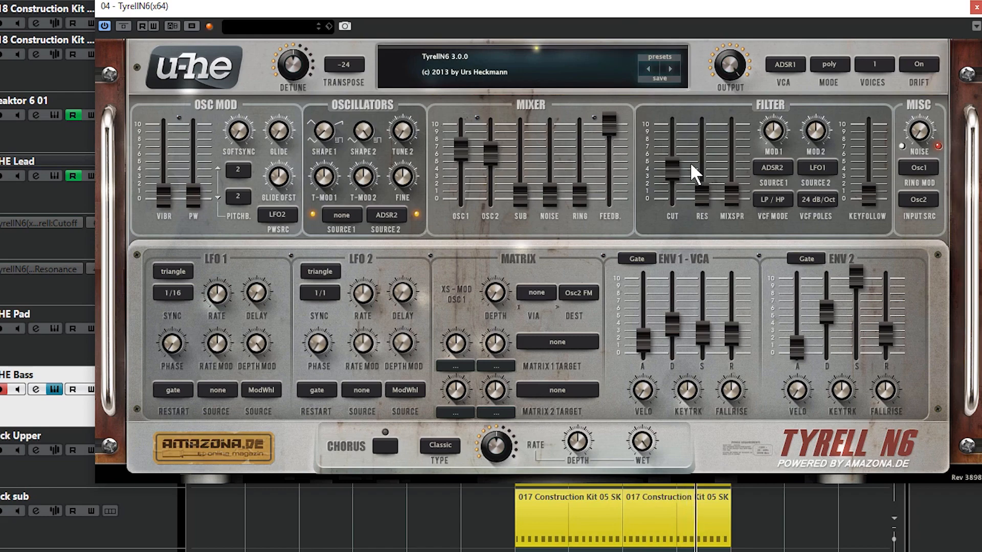
left_click_drag(676, 172, 682, 166)
left_click_drag(573, 198, 618, 168)
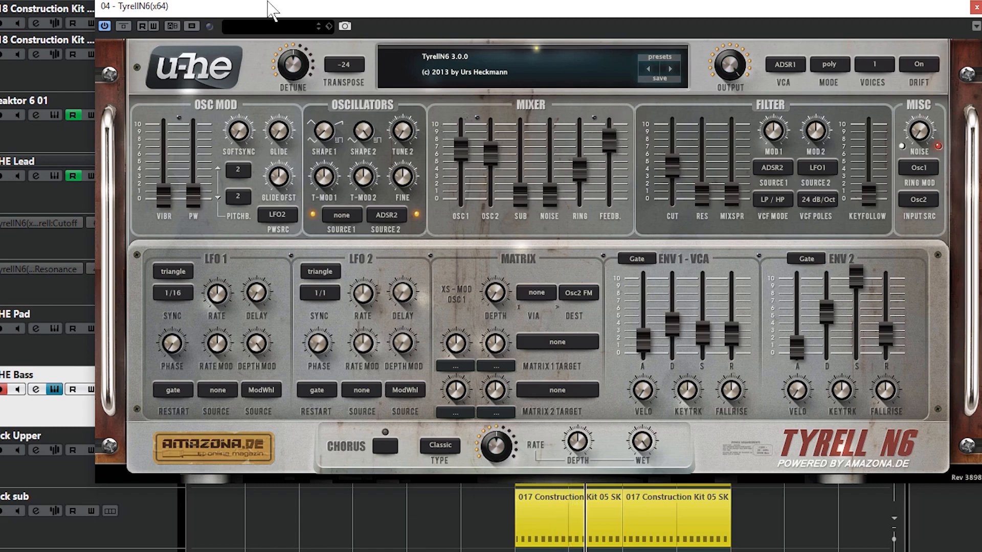
- Move the synth window clear of the tracks, mute the UHE Lead track, and listen to the bass from bar 13
left_click_drag(271, 8, 350, 359)
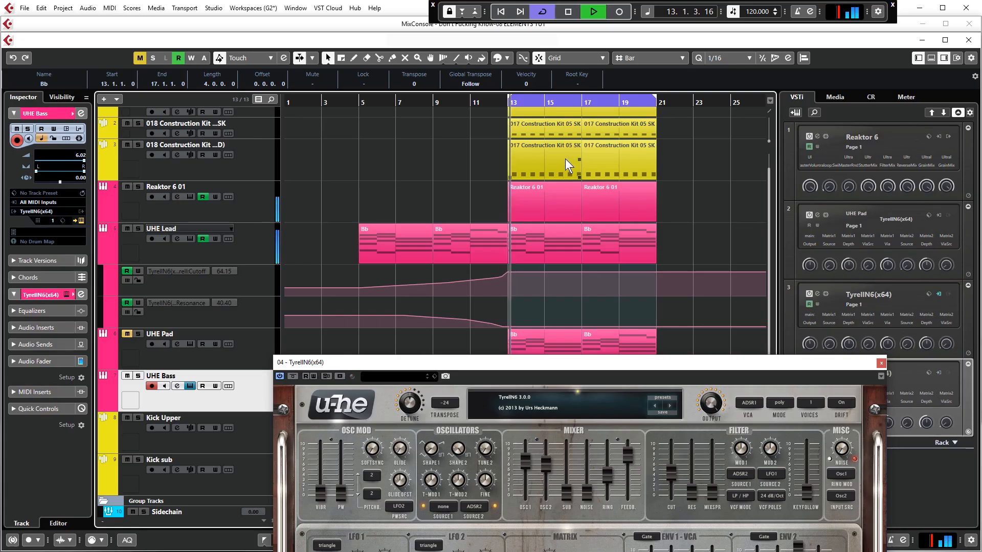
left_click(127, 228)
left_click_drag(462, 358, 473, 189)
key("space")
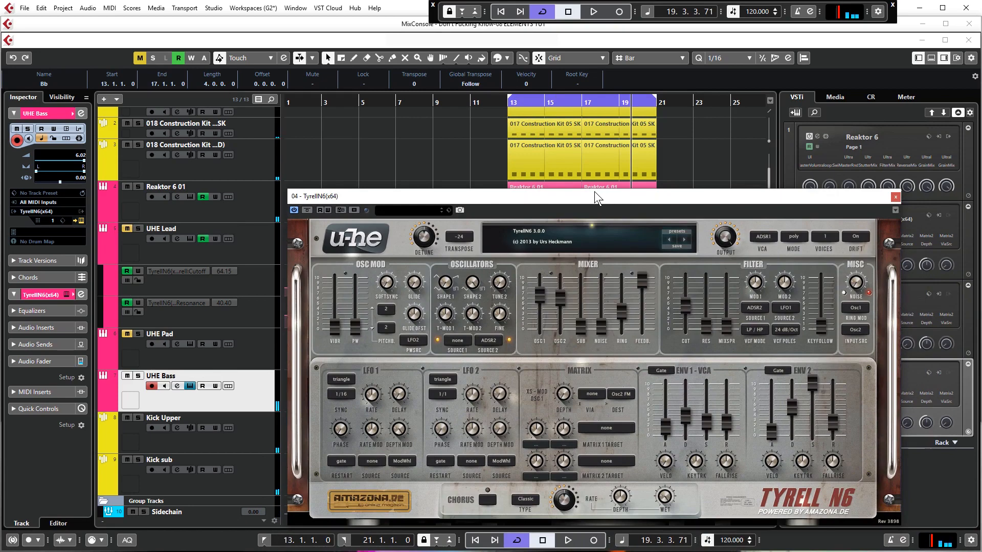
left_click_drag(598, 196, 598, 206)
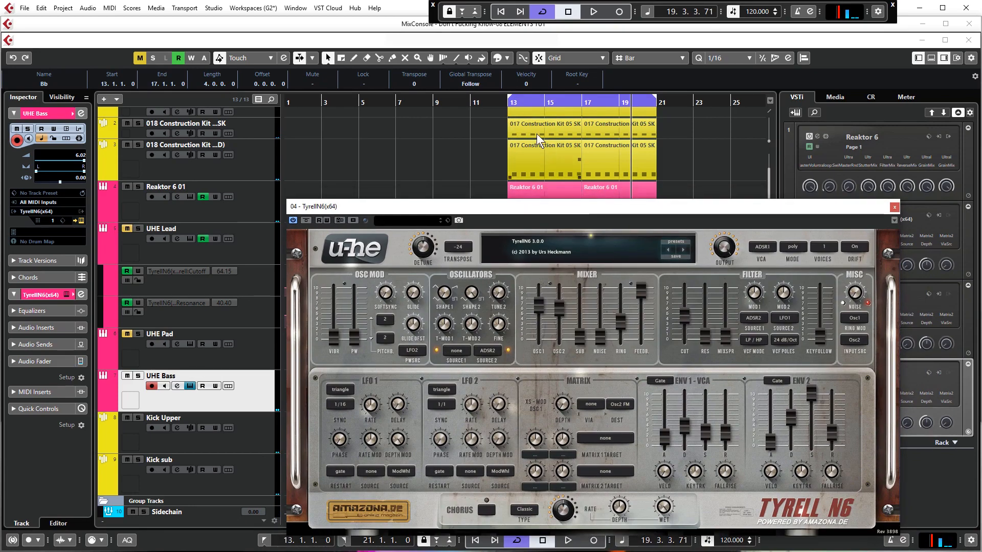
left_click(507, 106)
key("space")
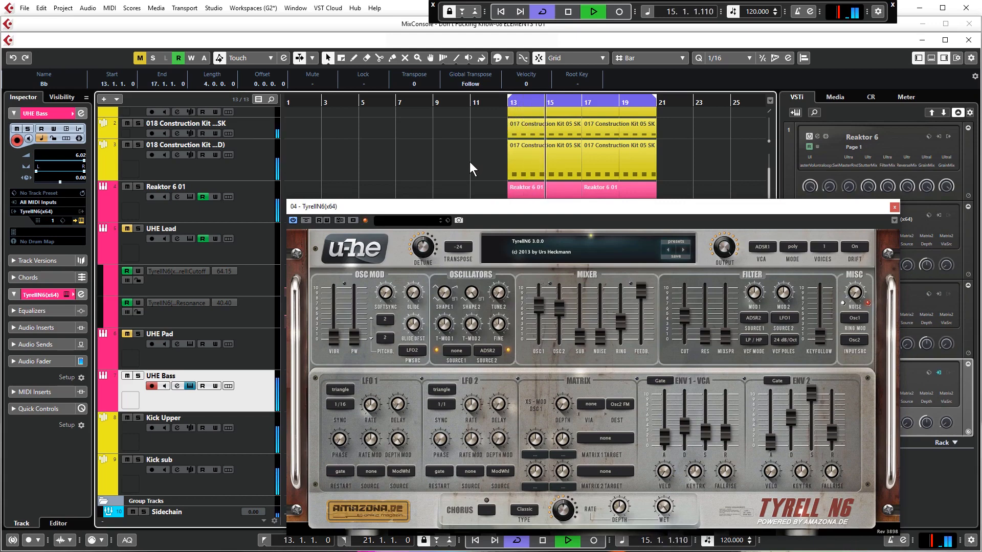
key("space")
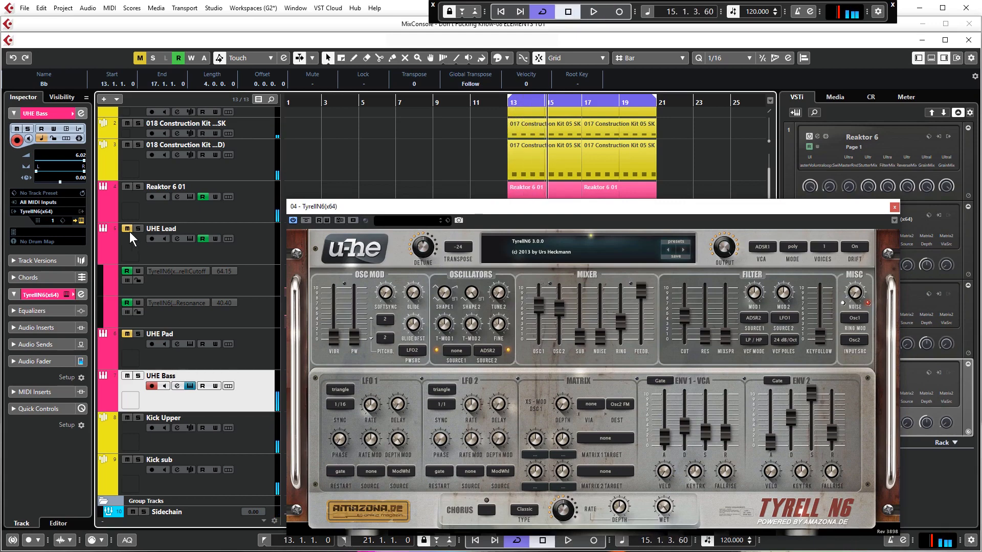
- Unmute the UHE Lead track and listen to it together with the bass from bar 13
left_click(506, 104)
key("space")
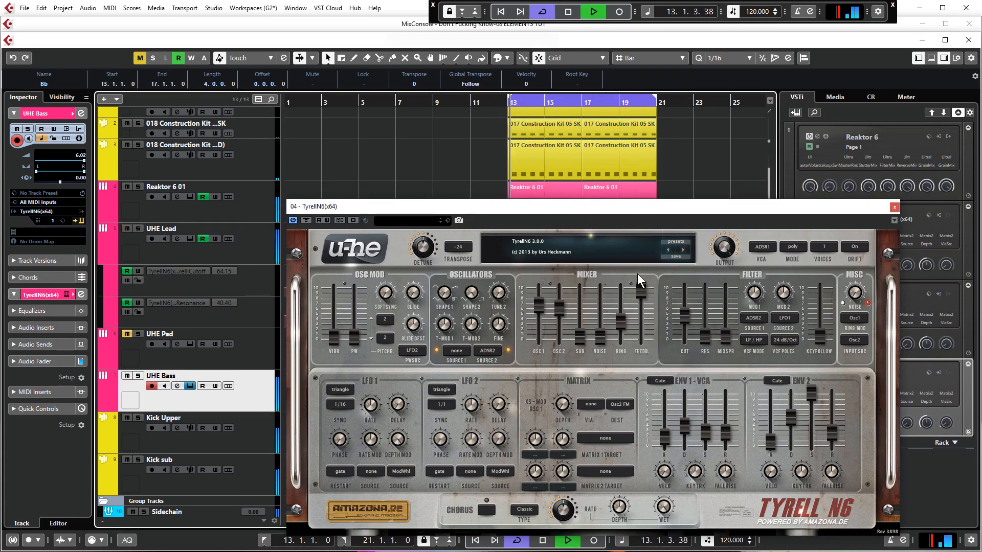
left_click_drag(618, 205, 639, 207)
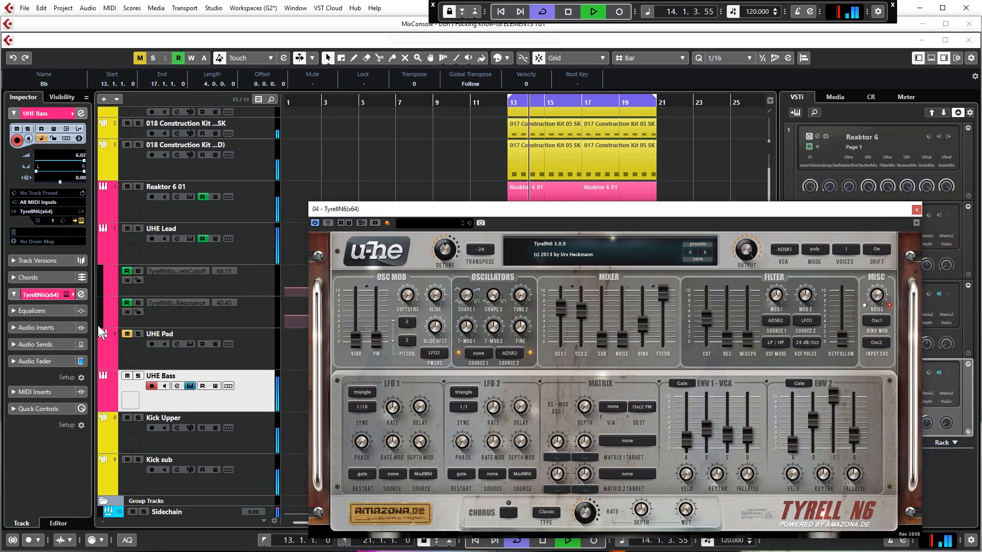
left_click(371, 184)
key("space")
- Open the UHE Lead track's channel settings, solo the track, and listen to it
left_click(140, 257)
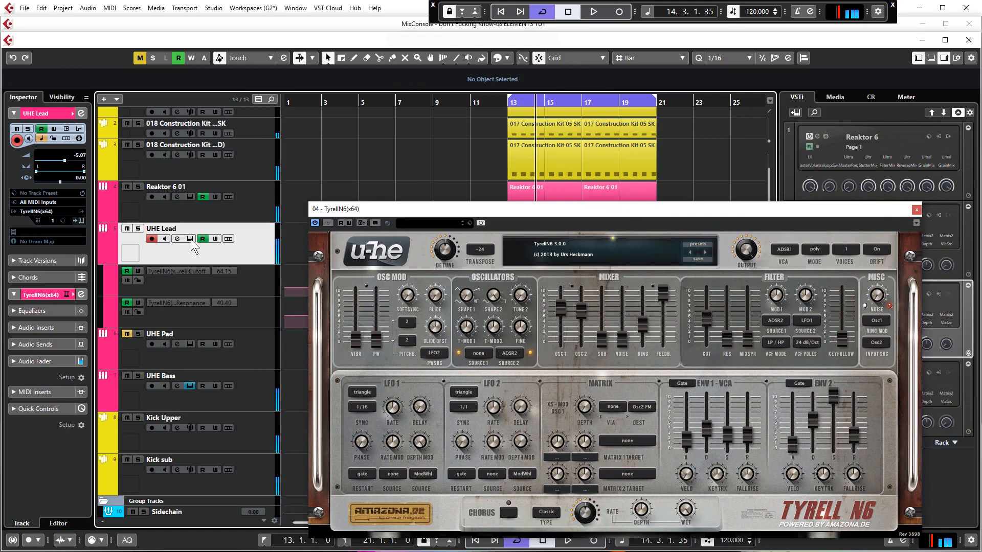
left_click(178, 239)
left_click_drag(260, 161, 494, 133)
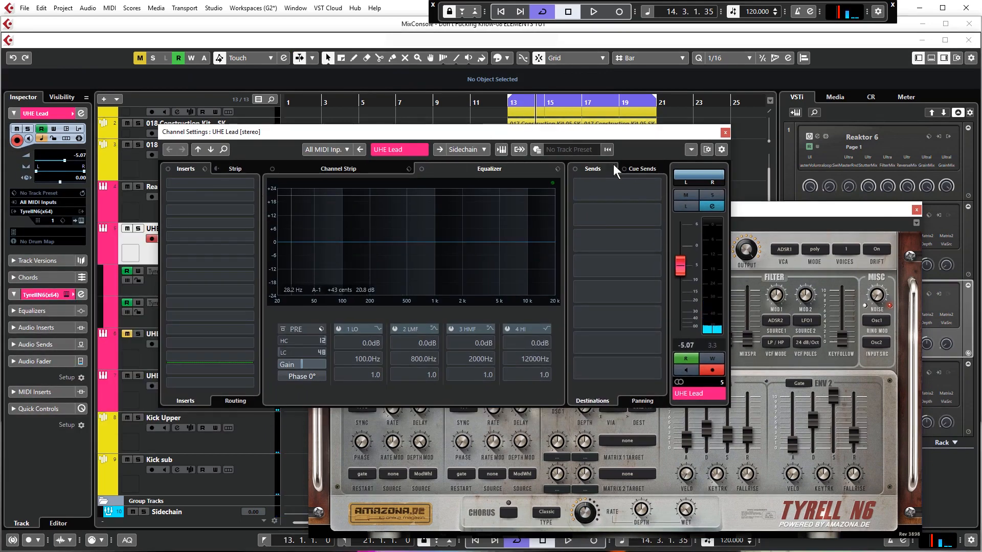
left_click(703, 194)
key("space")
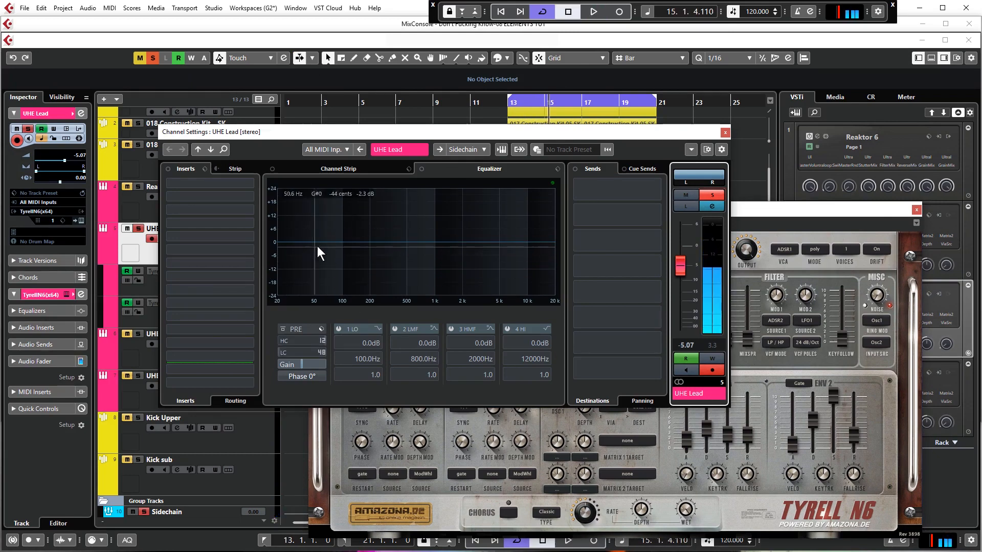
key("space")
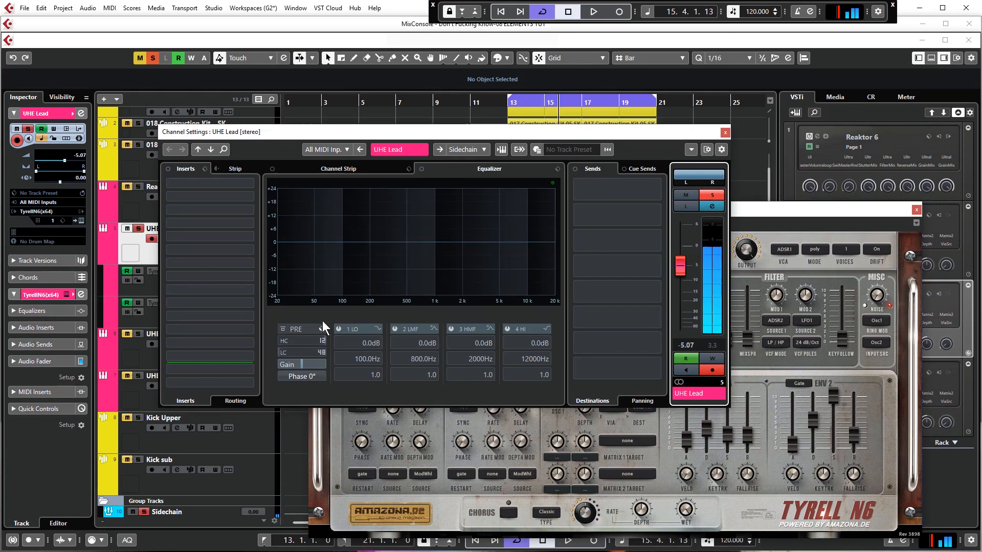
- Apply a 48 dB/Oct low-cut filter at about 173 Hz to the UHE Lead channel while listening to the result
left_click(322, 352)
left_click(324, 370)
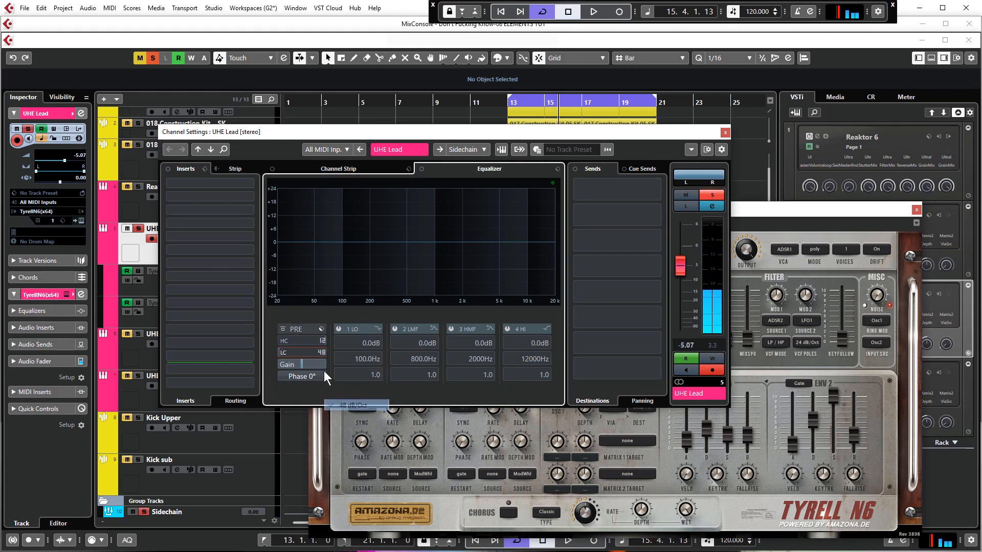
left_click_drag(297, 351, 326, 352)
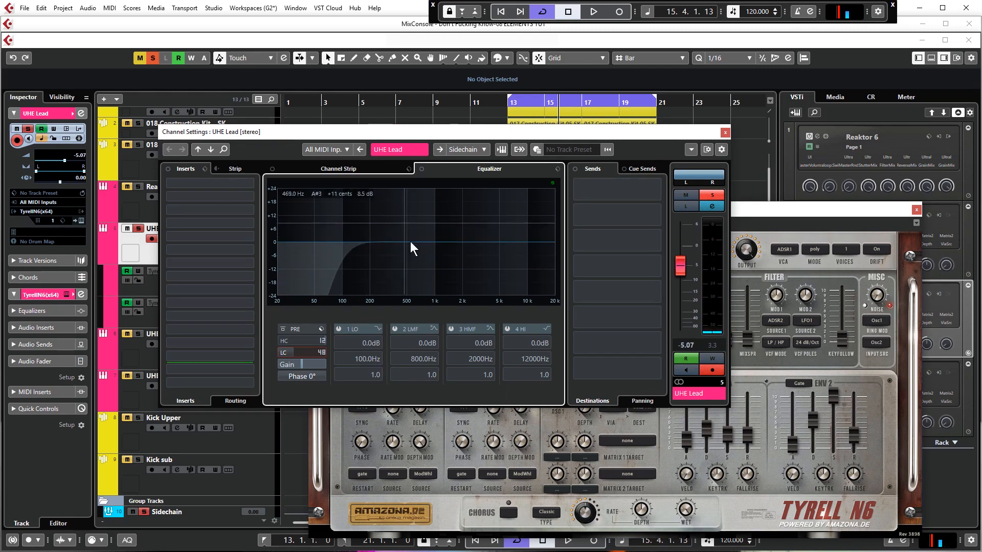
key("space")
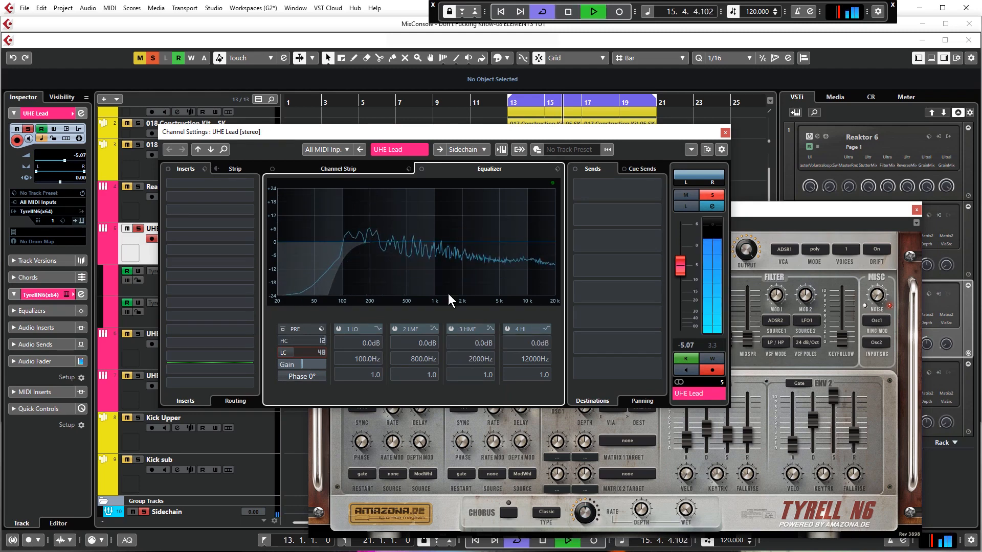
left_click_drag(306, 353, 308, 353)
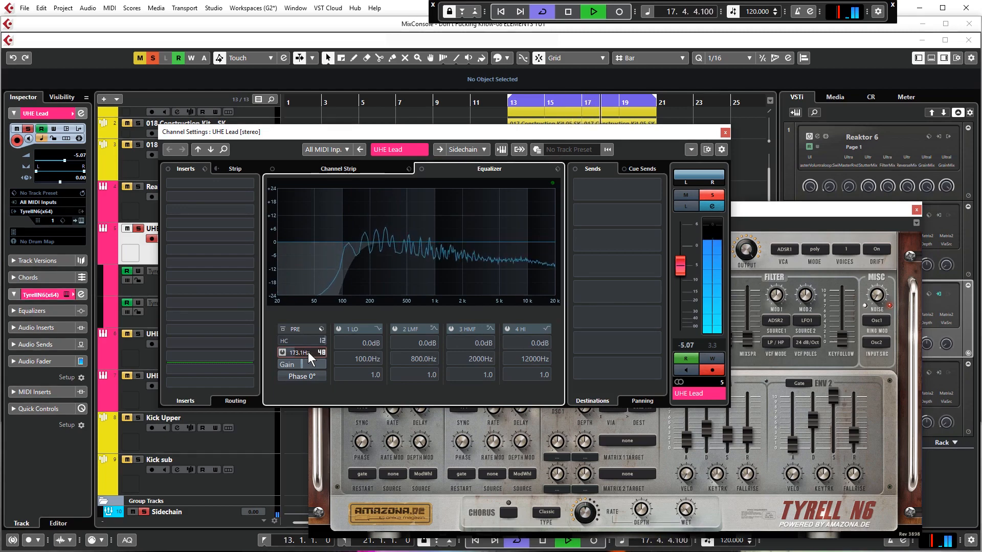
key("space")
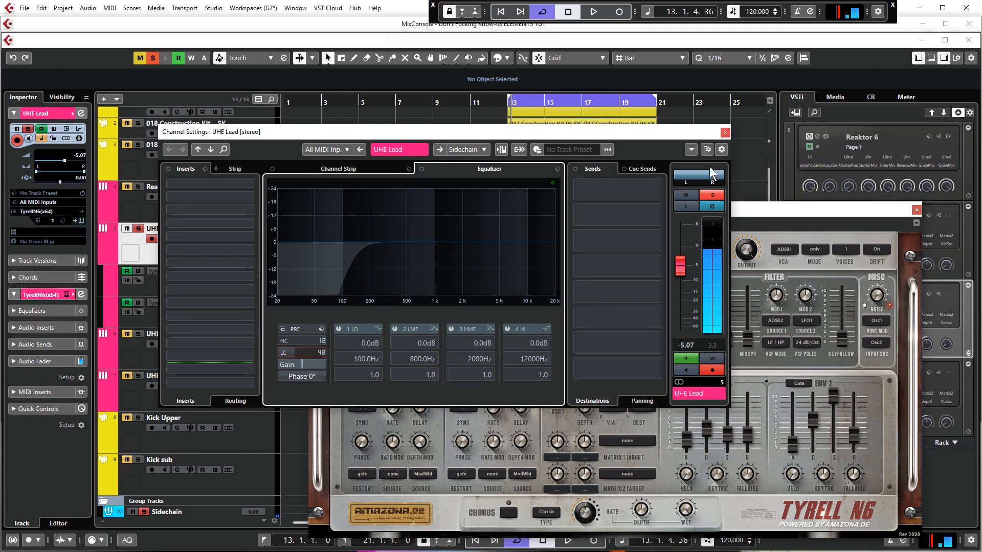
- Take the UHE Lead track out of solo, close its channel settings, and play the arrangement
left_click(714, 197)
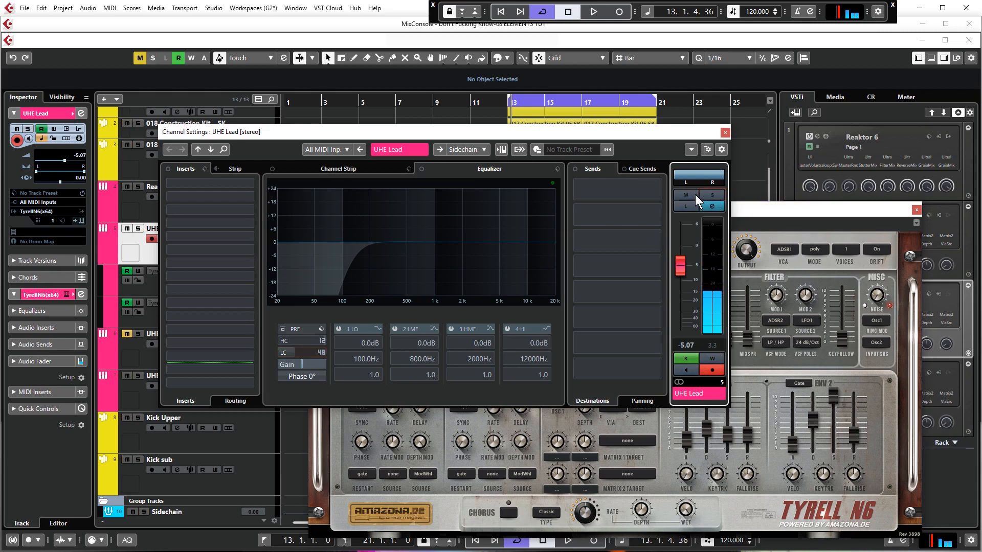
left_click(725, 132)
key("space")
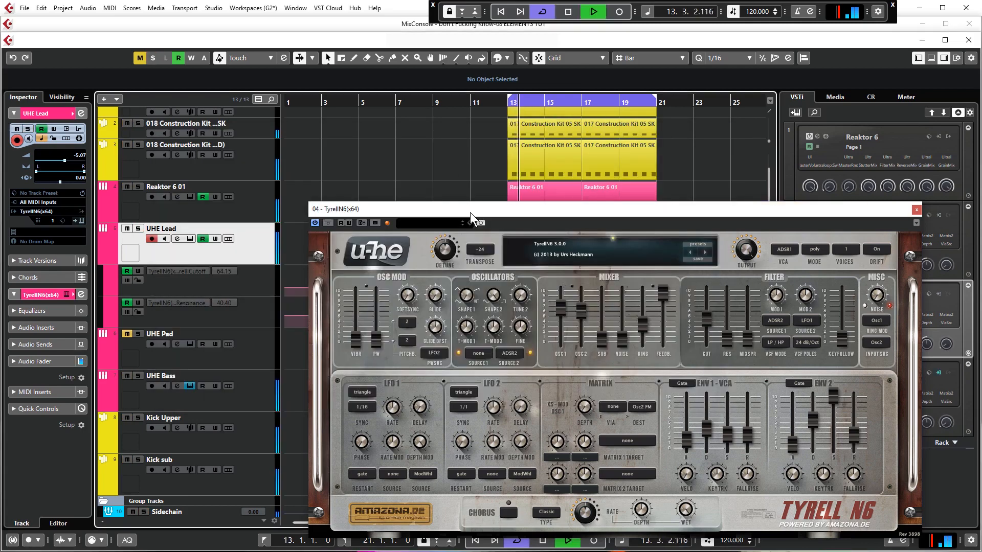
- Set the lead synth's output to about 136 while the arrangement plays, stop playback, and close the synth window
left_click_drag(470, 213, 514, 173)
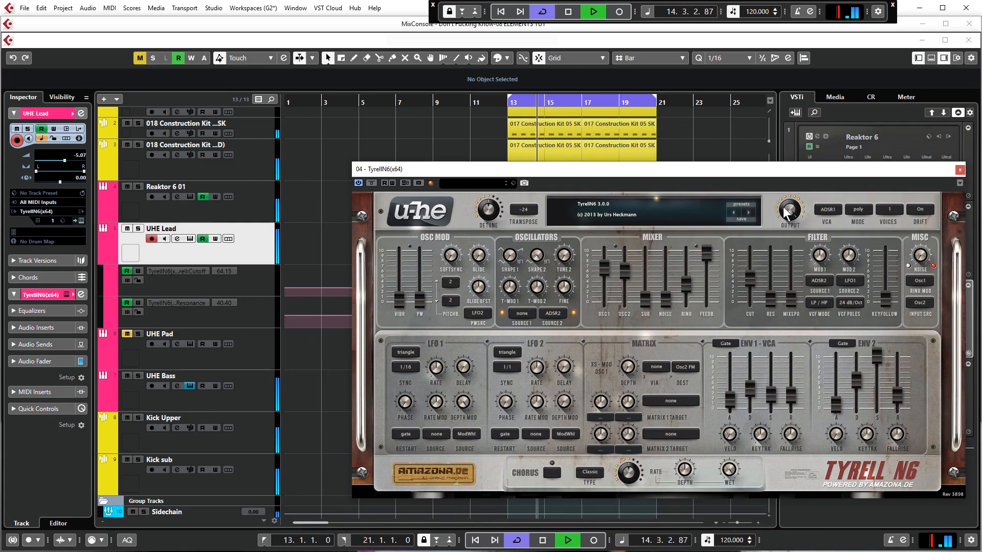
mouse_move(789, 216)
left_mouse_down()
mouse_move(790, 225)
mouse_move(793, 213)
left_mouse_up()
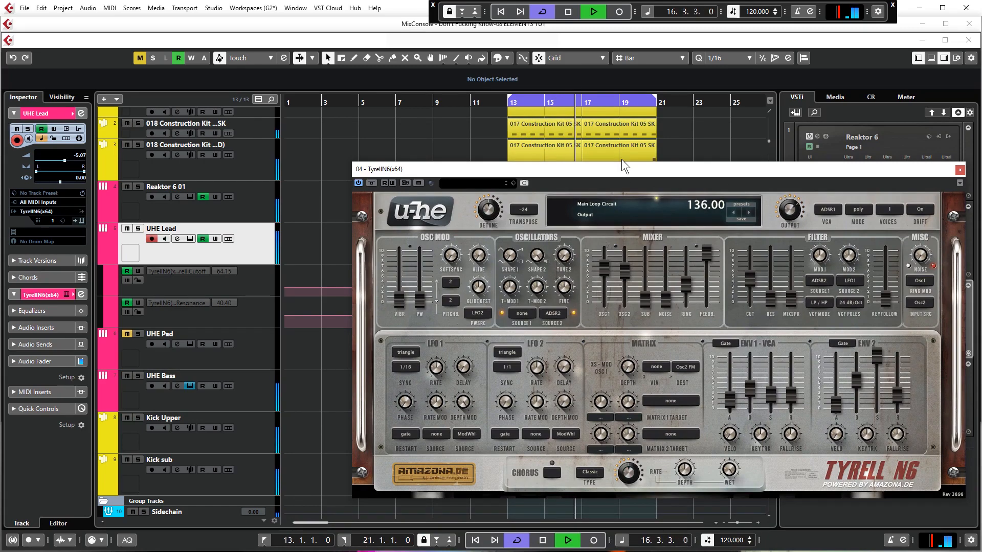
left_click_drag(621, 167, 590, 171)
key("space")
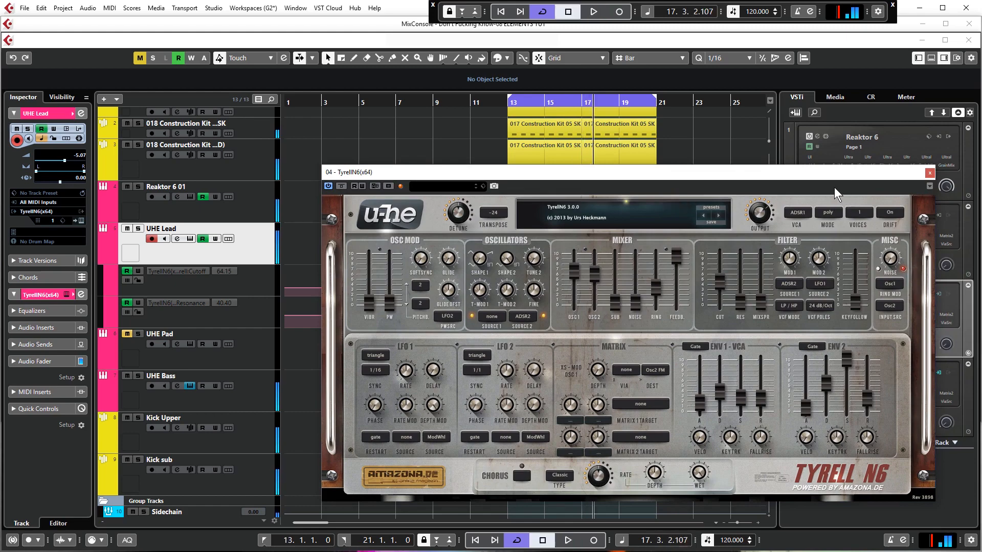
left_click(931, 174)
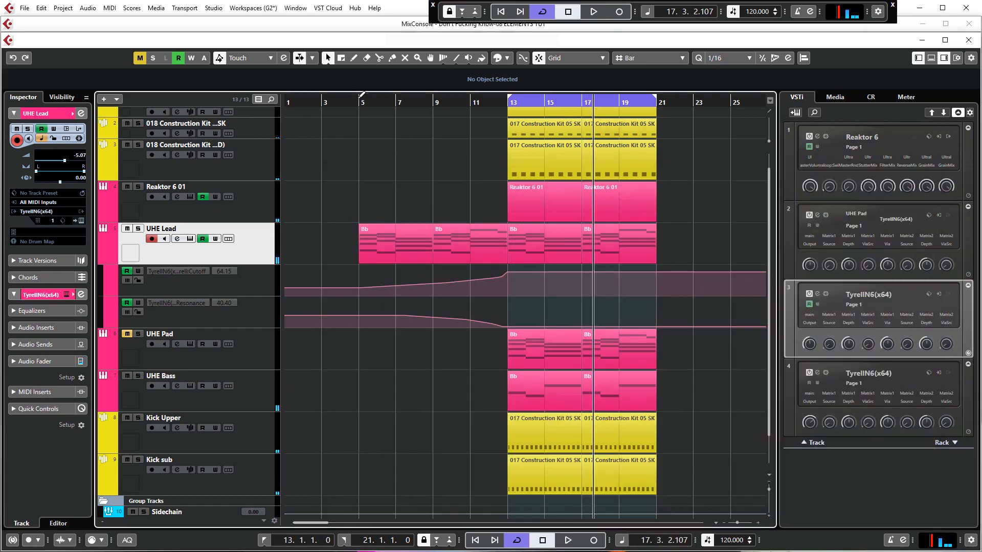
- Put the playhead at bar 5 and move both UHE Pad clips so that they start at bar 5
left_click(360, 96)
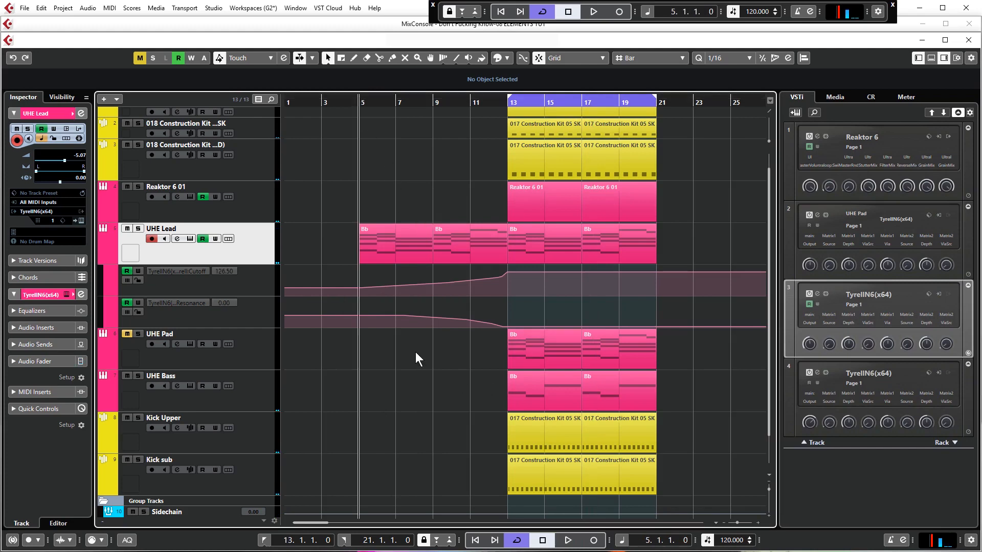
left_click_drag(415, 358, 686, 346)
left_click_drag(543, 351, 394, 351)
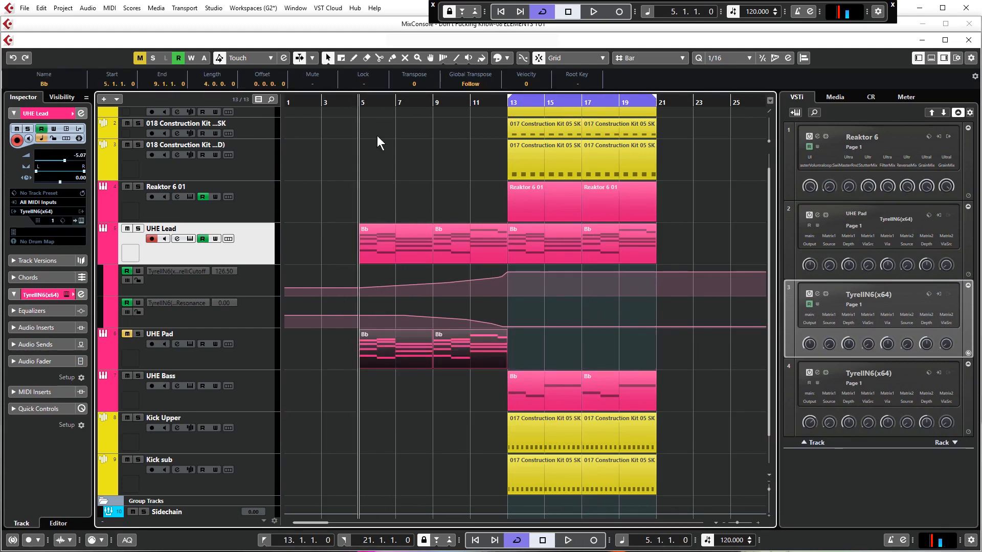
left_click(401, 173)
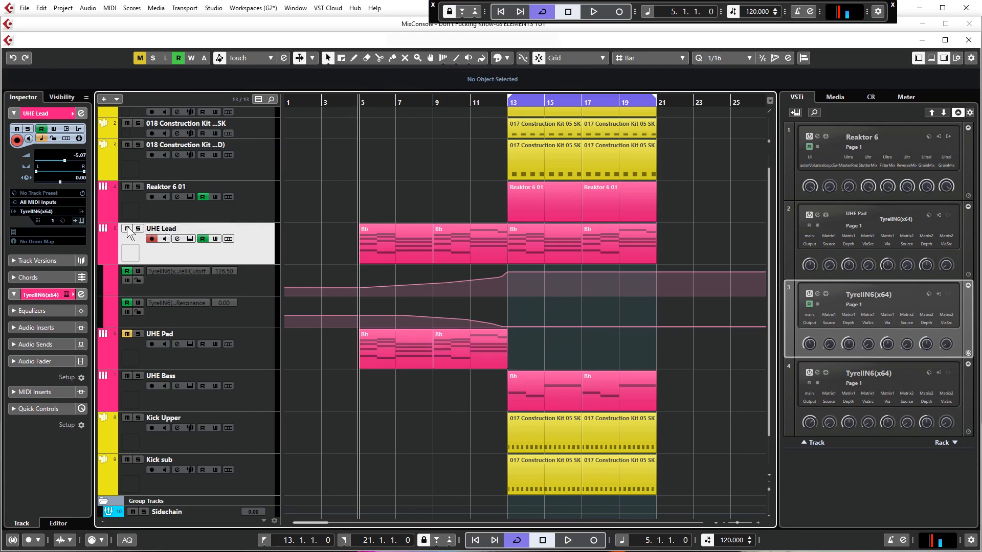
- Mute the UHE Lead track, unmute the UHE Pad track, and listen to the pad from bar 5
left_click(392, 333)
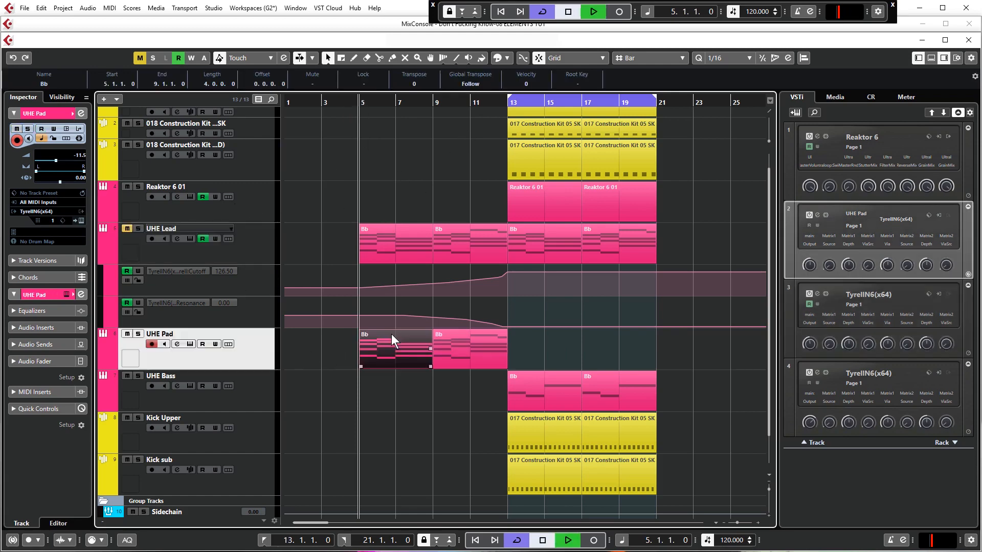
key("space")
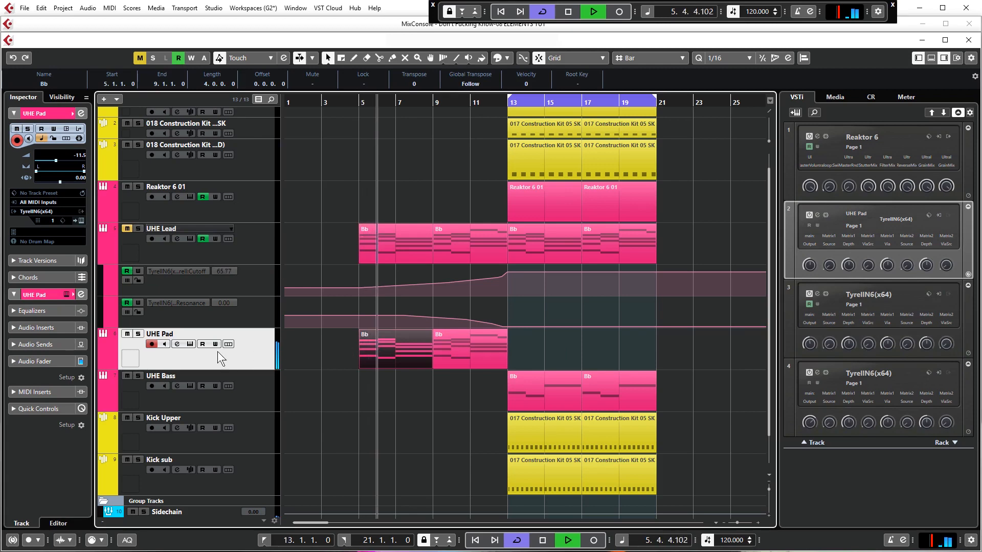
key("space")
left_click(328, 341)
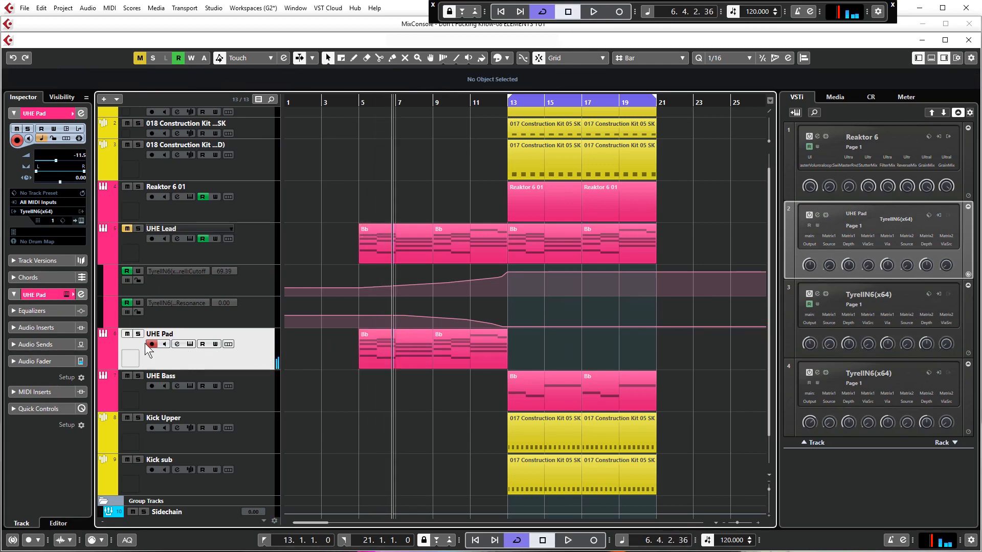
- Load a fresh TyrellN6 instrument on the UHE Pad track and move its window up
left_click(34, 212)
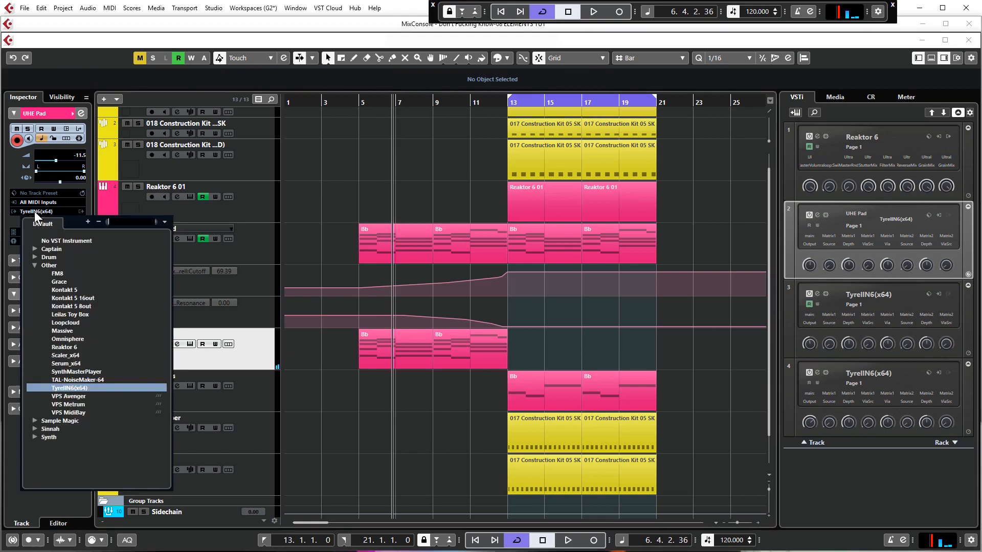
left_click(81, 385)
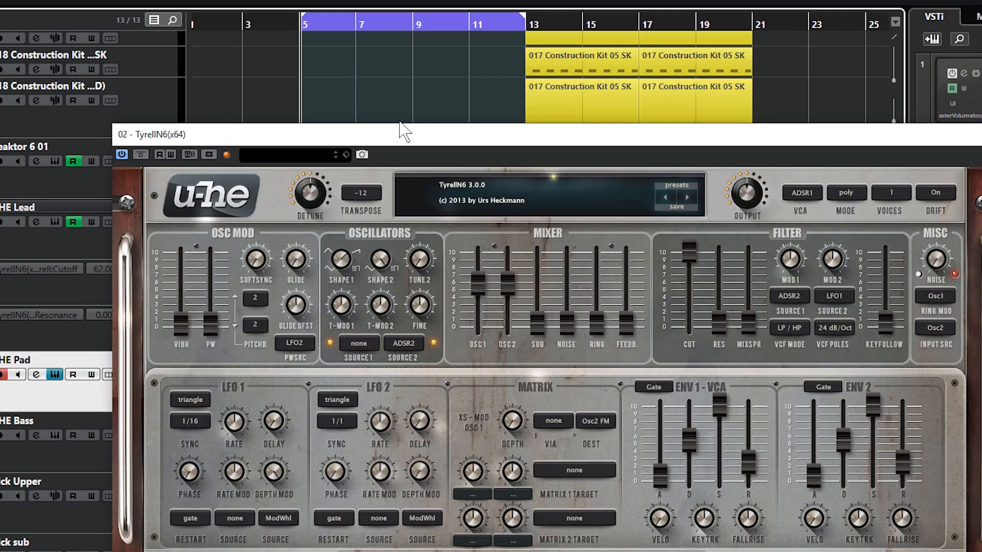
left_click_drag(404, 132, 411, 63)
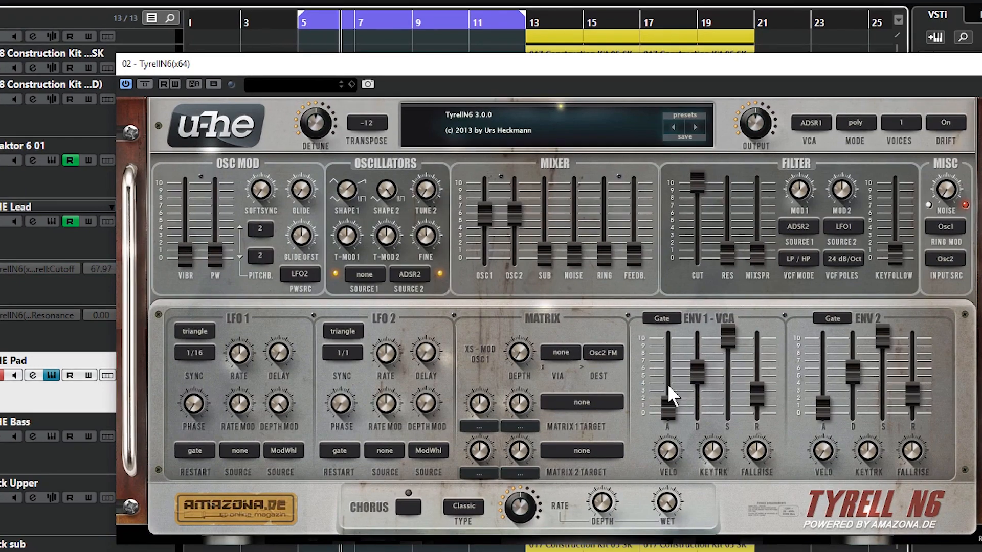
- Try a slower ENV 1 attack, raise the ENV 2 attack slightly above the midpoint, and return the ENV 1 attack to 0
left_click_drag(669, 410, 680, 352)
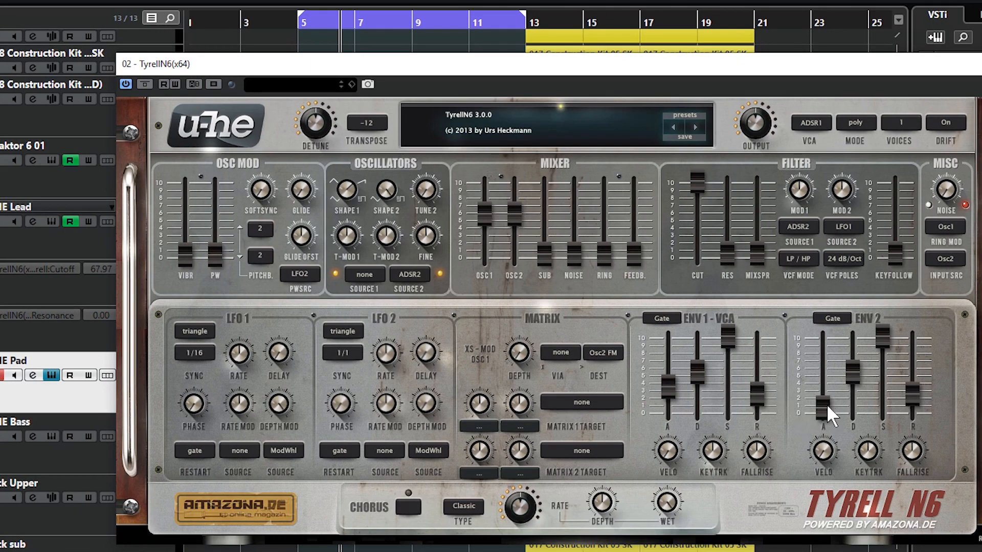
left_click_drag(826, 404, 834, 269)
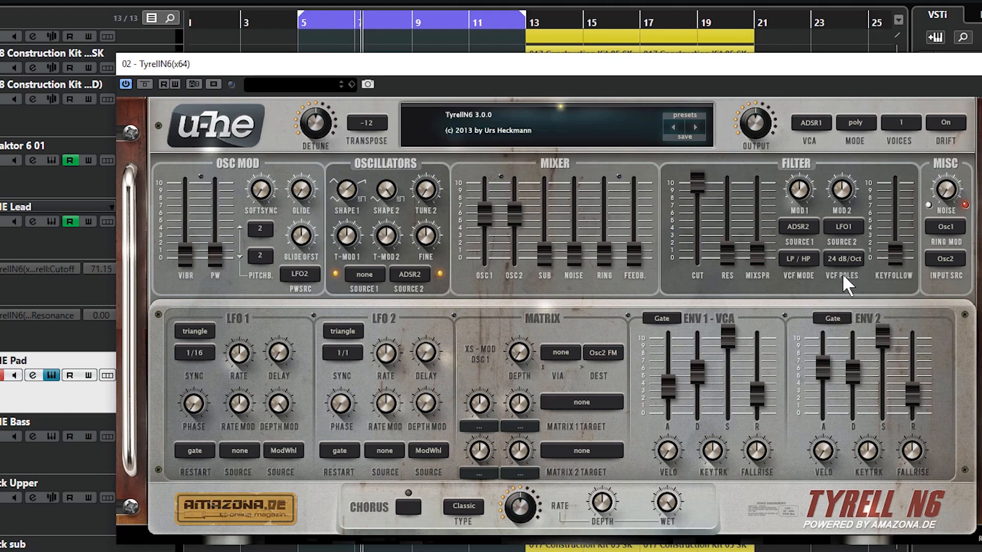
left_click_drag(670, 384, 668, 410)
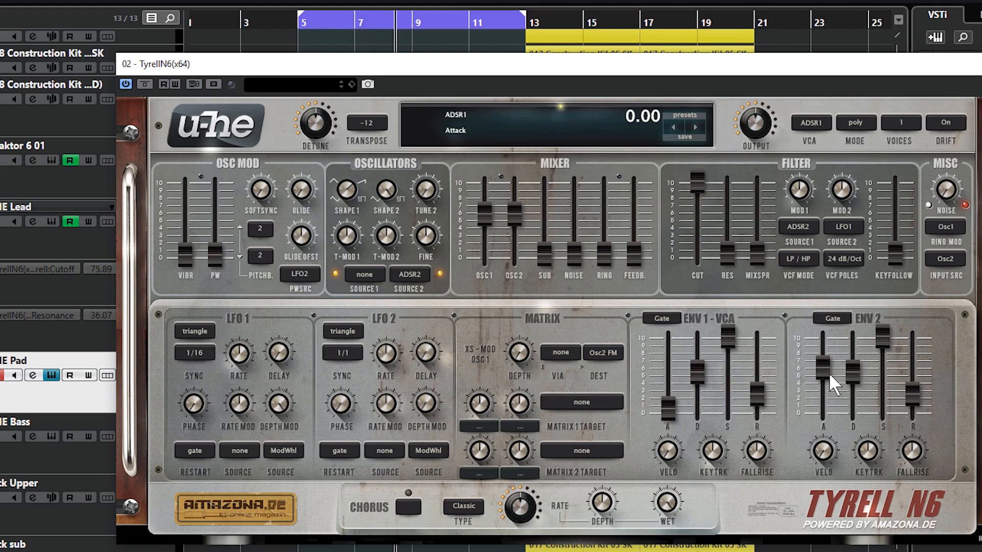
- Lower the pad's filter cutoff to about the midpoint and slightly raise the filter's Mod 1 amount from ADSR2
left_click_drag(691, 179, 710, 260)
mouse_move(702, 205)
left_mouse_down()
mouse_move(704, 232)
mouse_move(706, 217)
left_mouse_up()
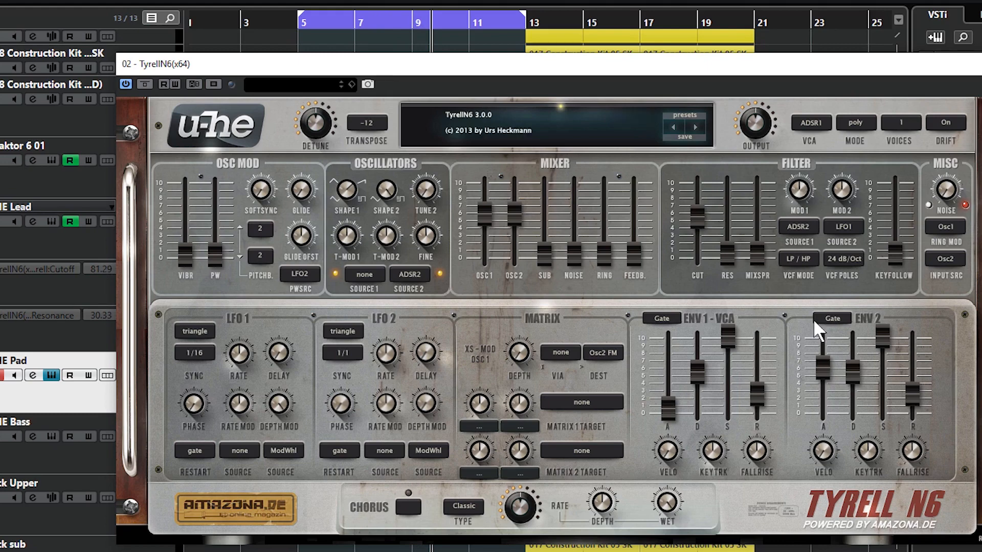
left_click_drag(796, 187, 808, 175)
- Set the ENV 1 release to 46, raise the ENV 1 attack slightly, and lengthen the ENV 2 release to about the same level
left_click_drag(757, 397, 770, 342)
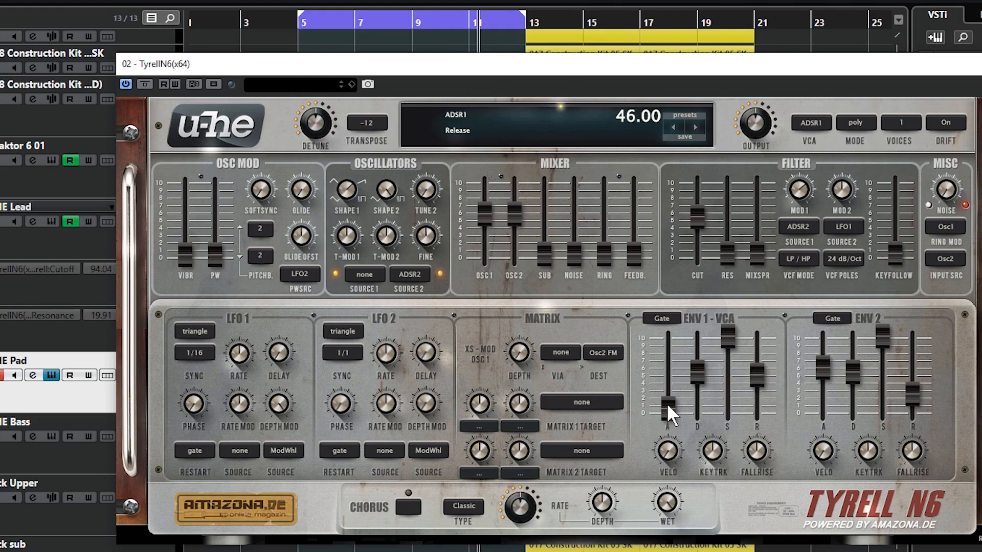
left_click_drag(667, 408, 671, 397)
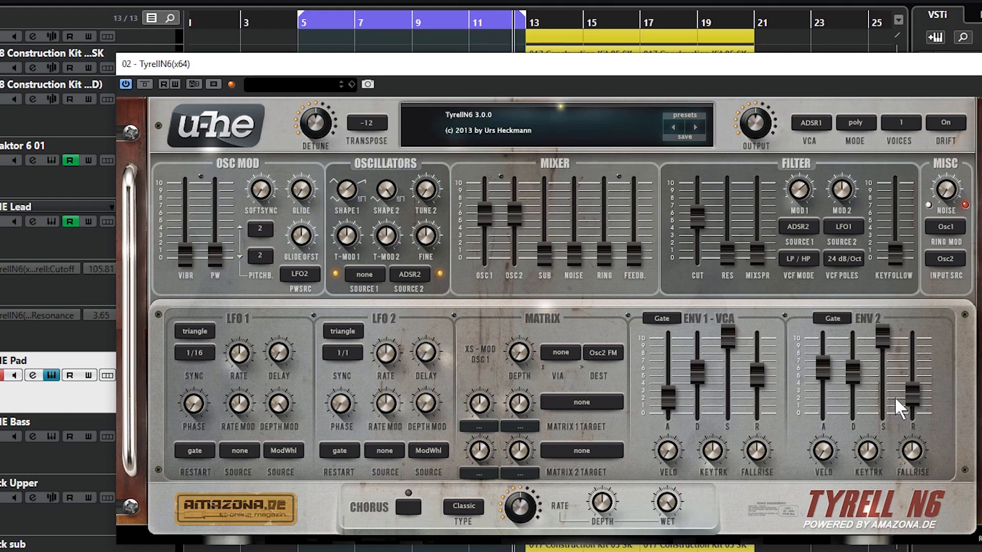
left_click_drag(913, 396, 916, 339)
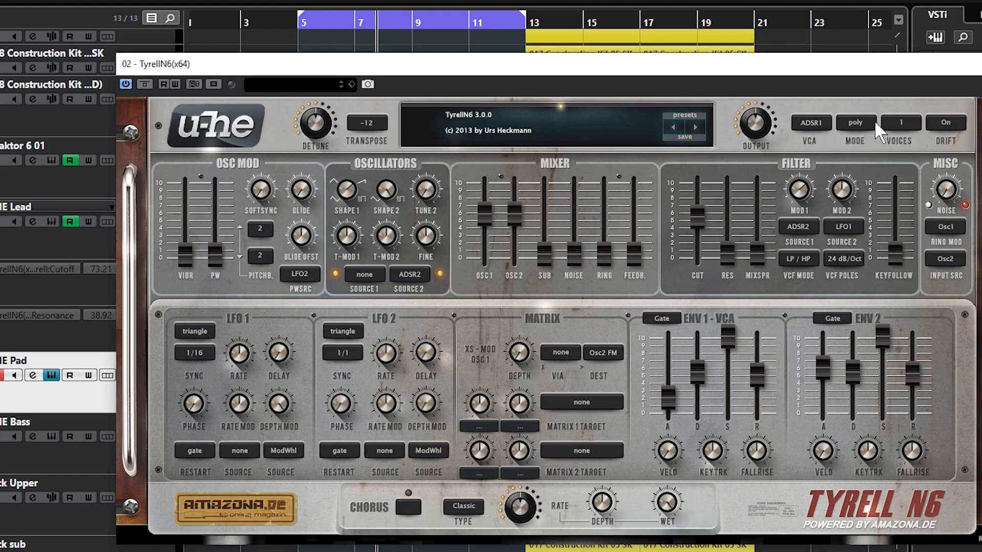
- Stack 2 voices on the pad, set the detune to 8, and set the output to 94
left_click(908, 124)
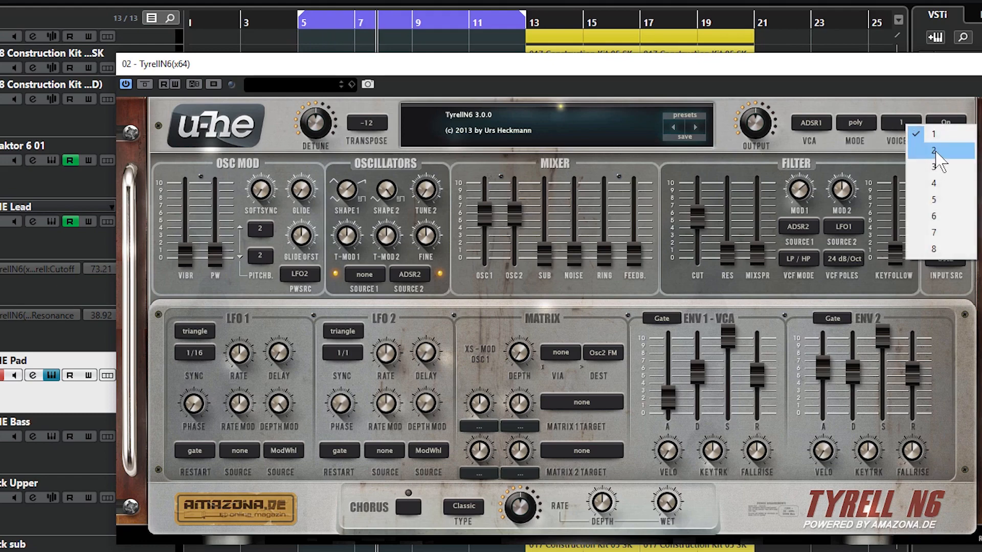
left_click(939, 153)
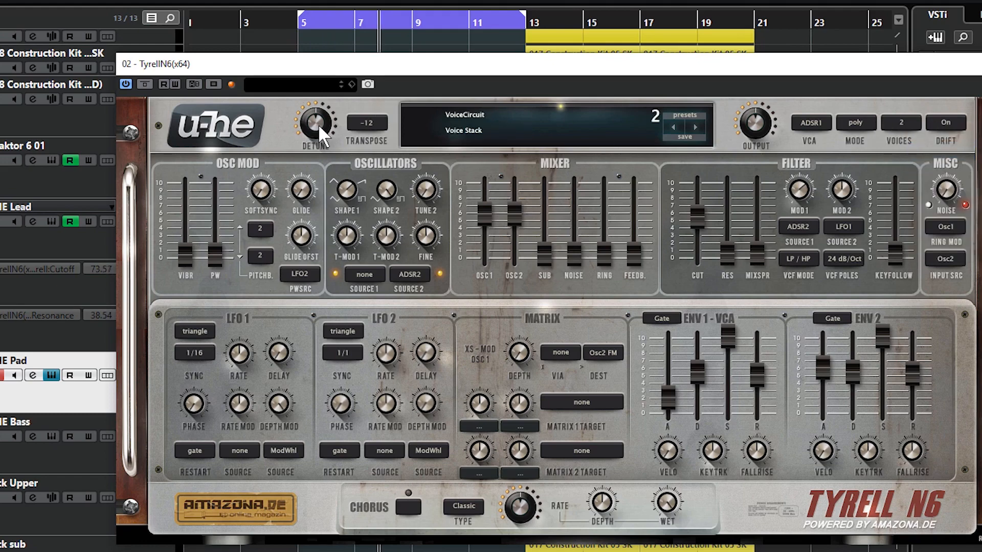
mouse_move(320, 125)
left_mouse_down()
mouse_move(320, 105)
mouse_move(320, 115)
left_mouse_up()
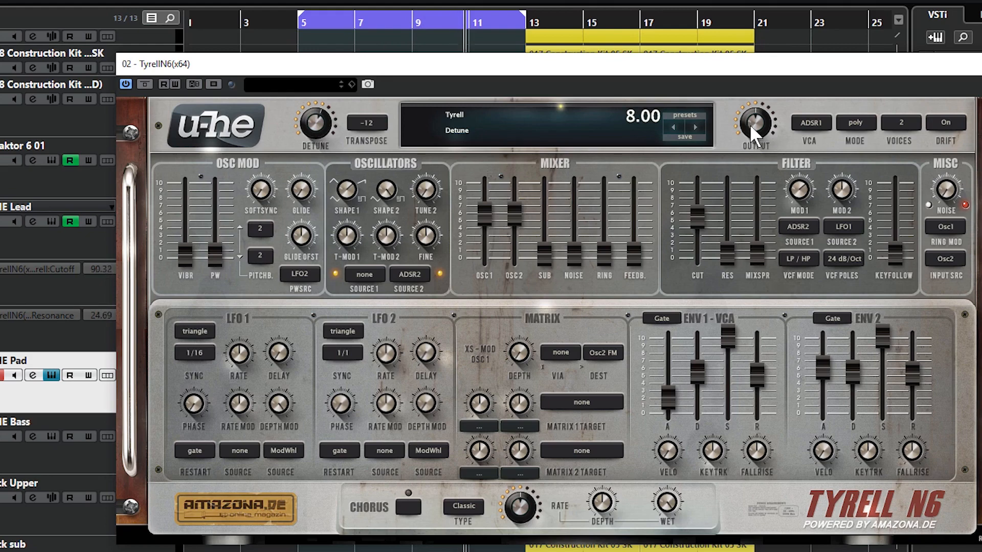
left_click_drag(750, 124, 751, 126)
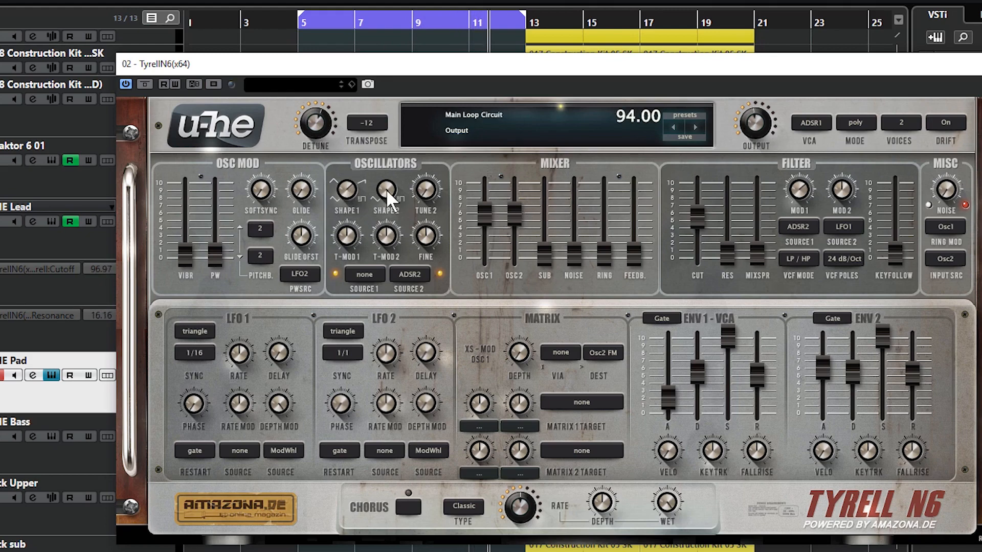
- Set the pad's oscillator Shape 2 to 1.04 and adjust Shape 1
left_click_drag(385, 190, 386, 225)
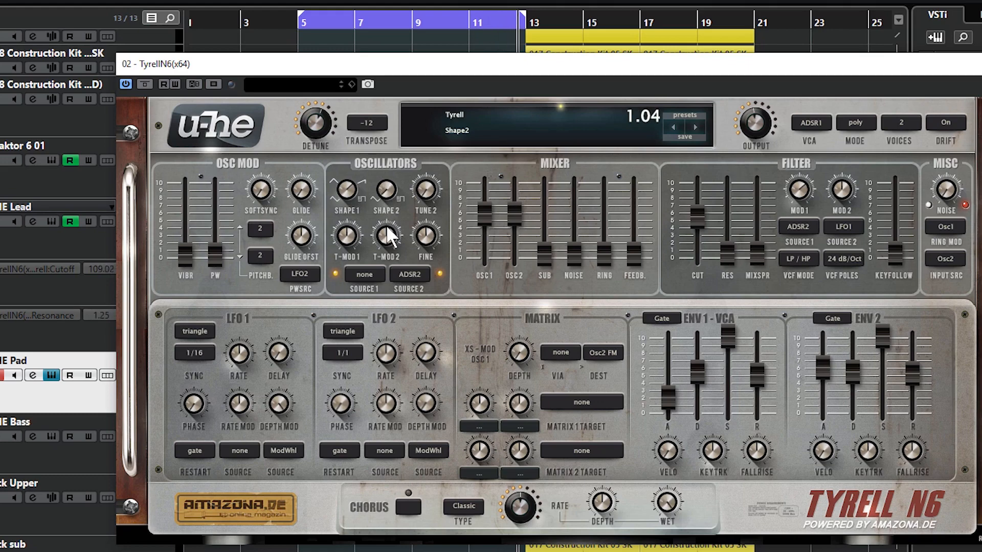
left_click(354, 190)
mouse_move(354, 189)
left_mouse_down()
mouse_move(351, 234)
mouse_move(348, 140)
mouse_move(349, 183)
left_mouse_up()
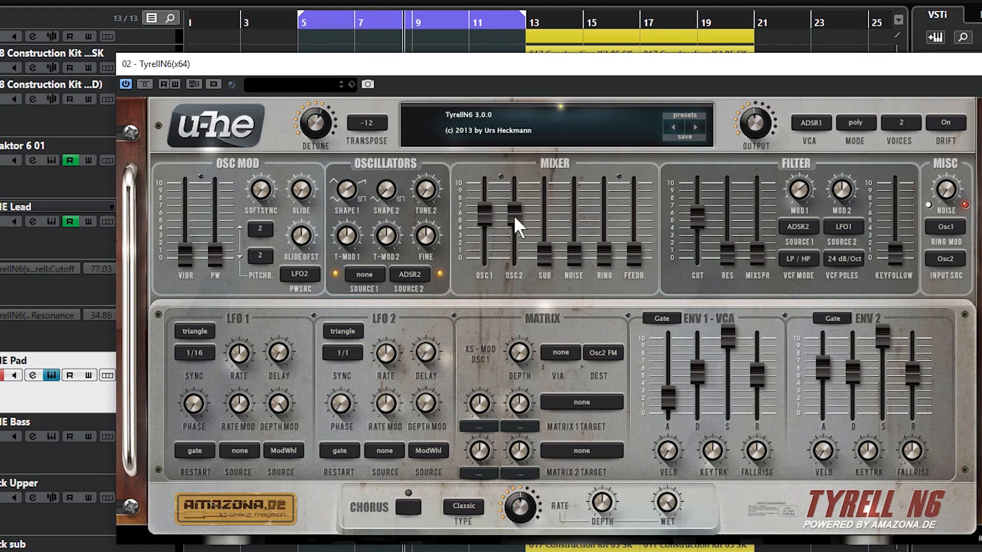
- Lower the pad's oscillator 2 volume to -35 and mix in a little noise and feedback
left_click_drag(513, 214, 516, 227)
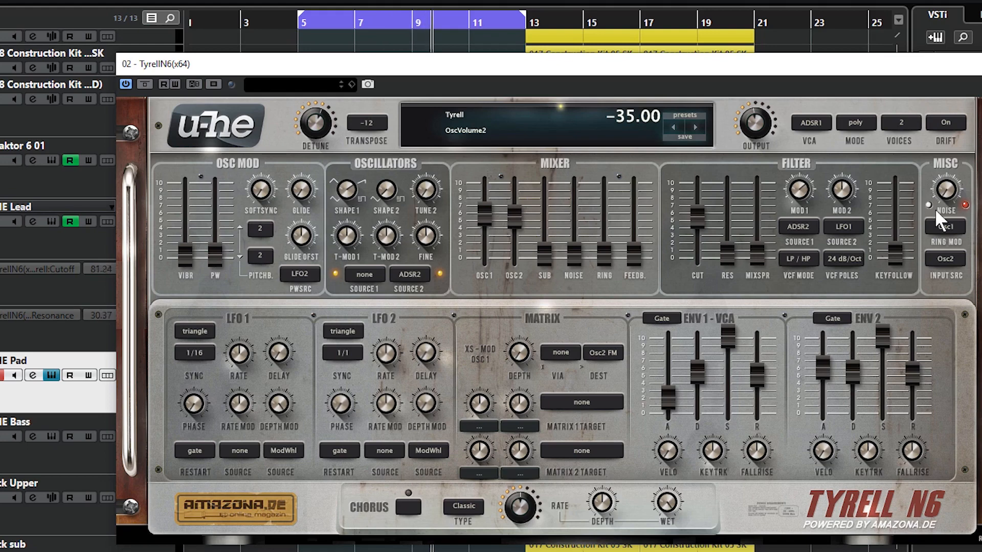
mouse_move(576, 252)
left_mouse_down()
mouse_move(601, 224)
mouse_move(582, 247)
left_mouse_up()
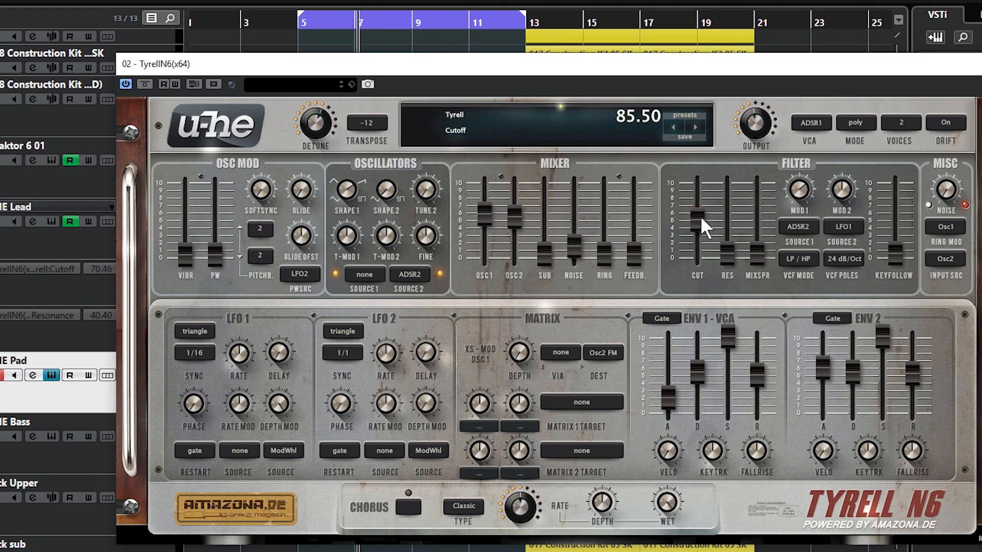
left_click_drag(701, 215, 701, 216)
left_click_drag(580, 245, 640, 234)
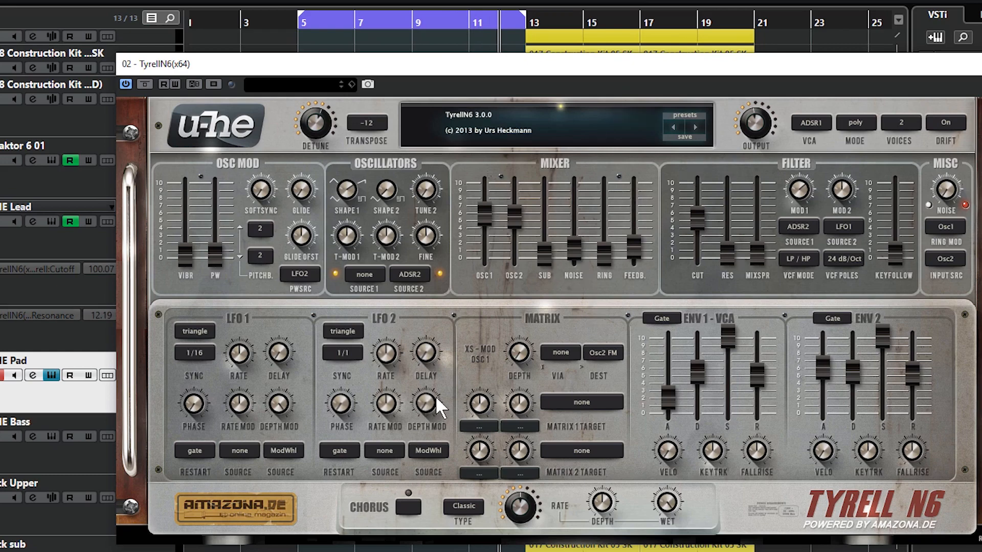
- Turn on the pad's Classic chorus, slow its rate, and adjust its wet amount
left_click(409, 507)
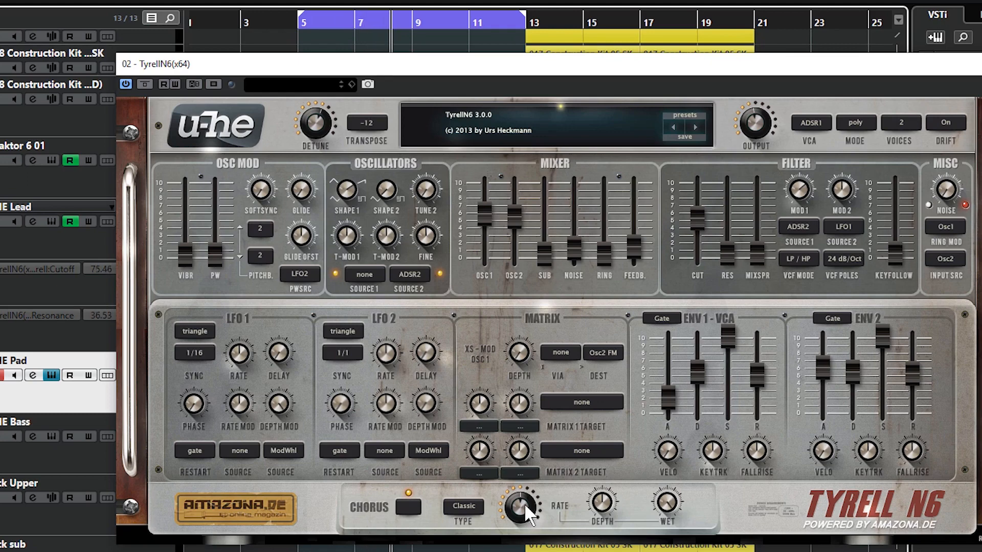
left_click_drag(523, 507, 523, 546)
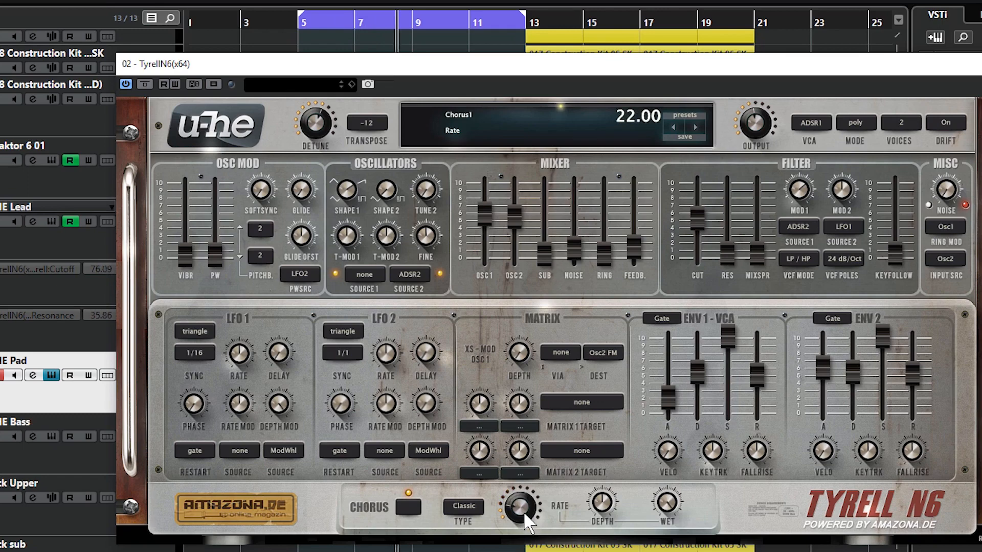
left_click_drag(523, 508, 520, 518)
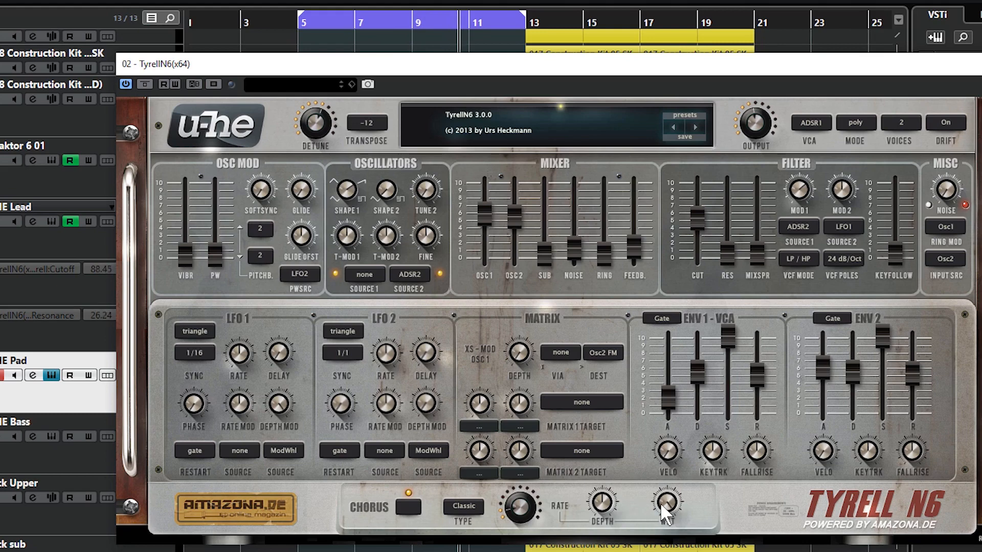
left_click_drag(671, 499, 673, 508)
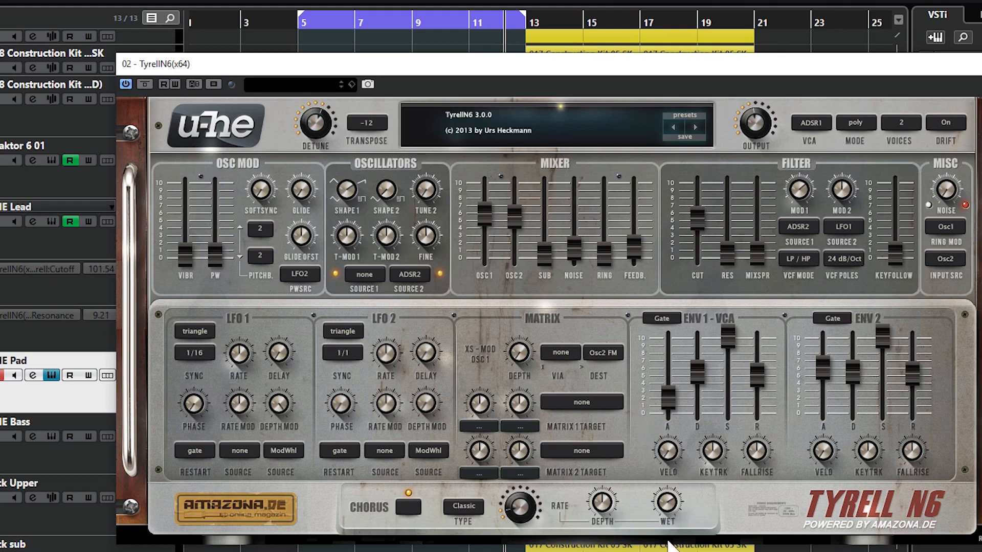
left_click_drag(668, 501, 670, 551)
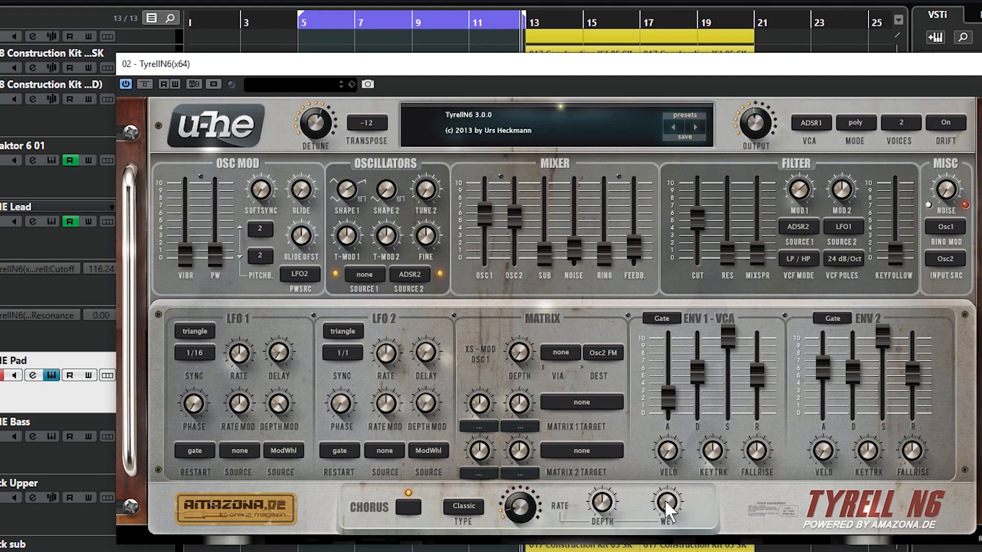
- Fine-tune the wet amount of the pad's chorus
left_click_drag(670, 501, 673, 410)
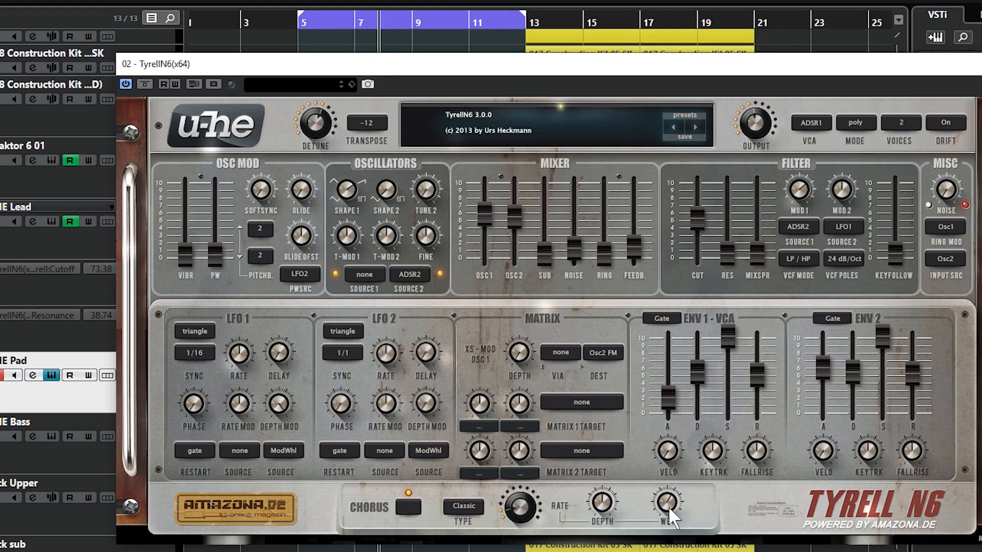
left_click_drag(668, 506, 673, 478)
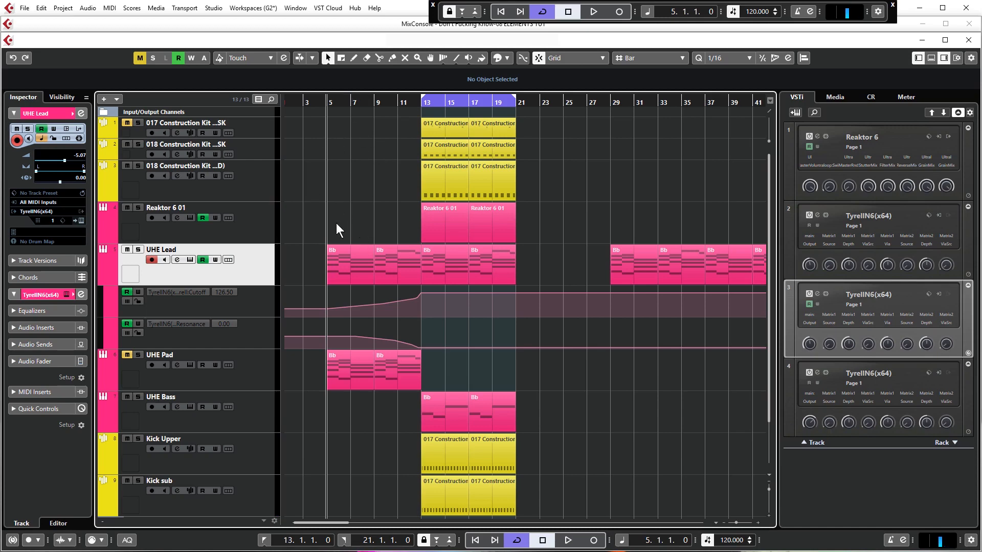
- Inspect the chord notes of the UHE Lead part at bar 5 in the key editor, then close it
key("h")
key("h")
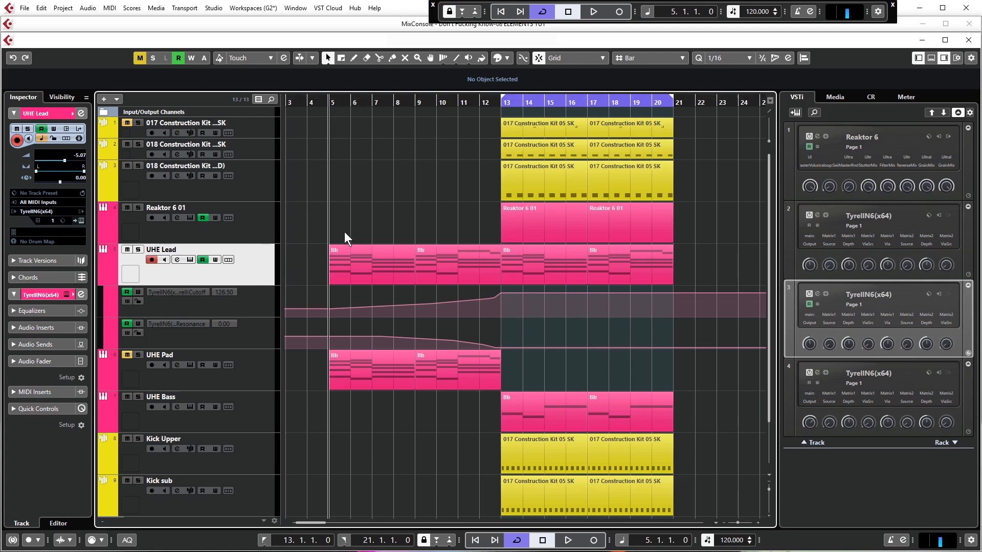
double_click(353, 263)
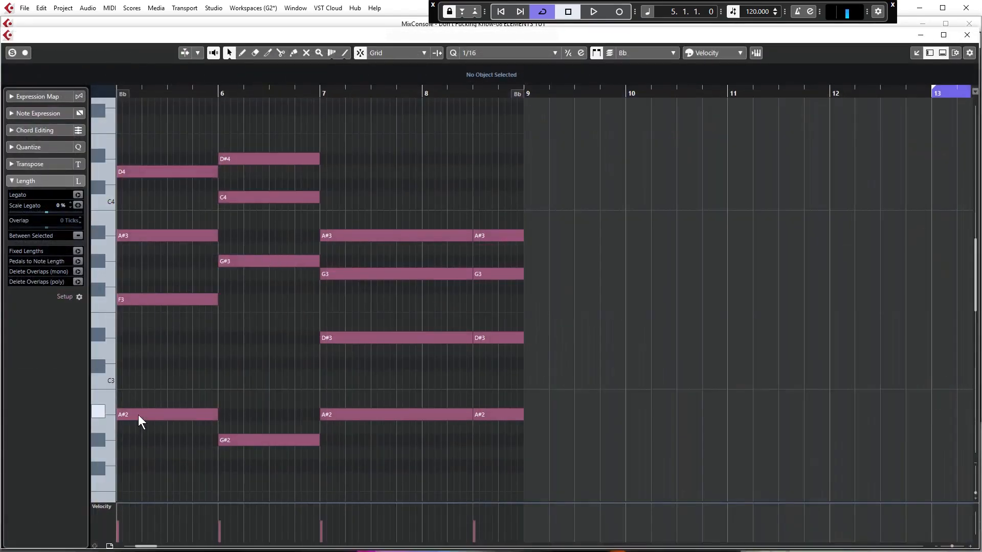
left_click(136, 415)
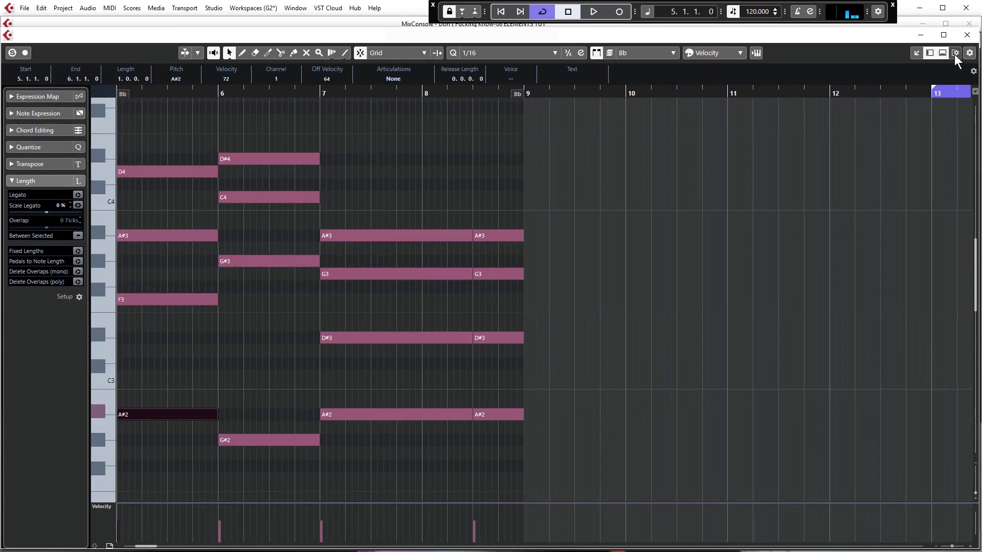
left_click(967, 35)
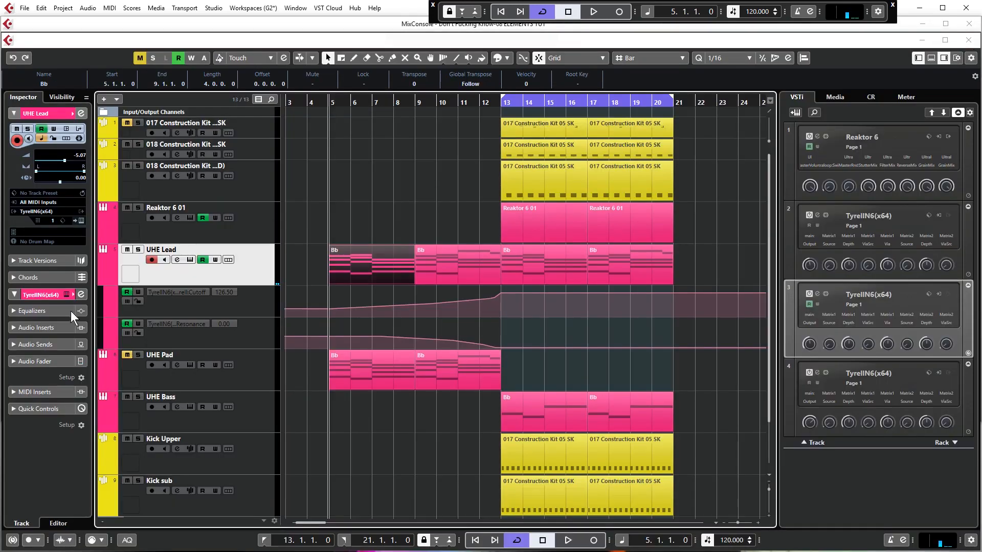
- Load Arpache SX as the first MIDI insert on the UHE Lead track
left_click(41, 392)
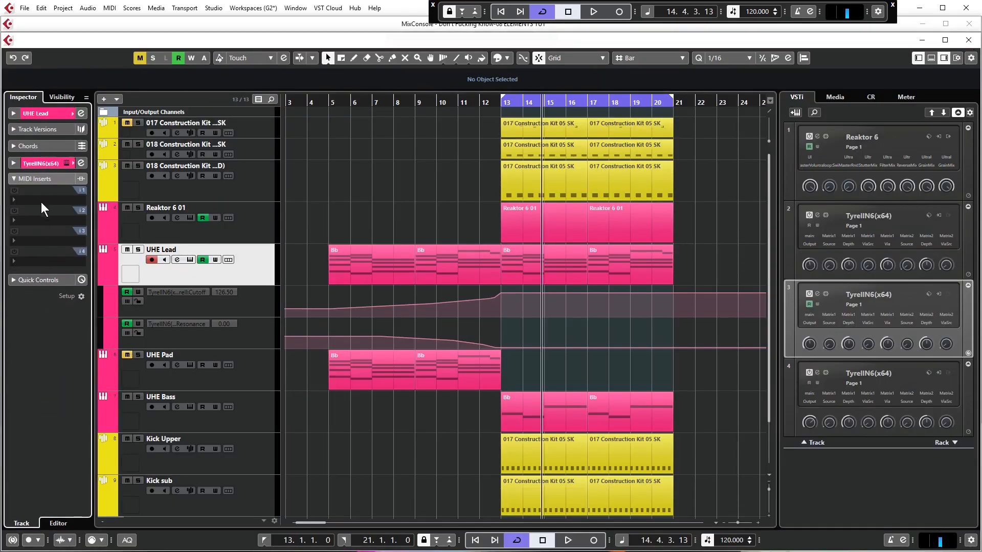
left_click(42, 200)
left_click(51, 236)
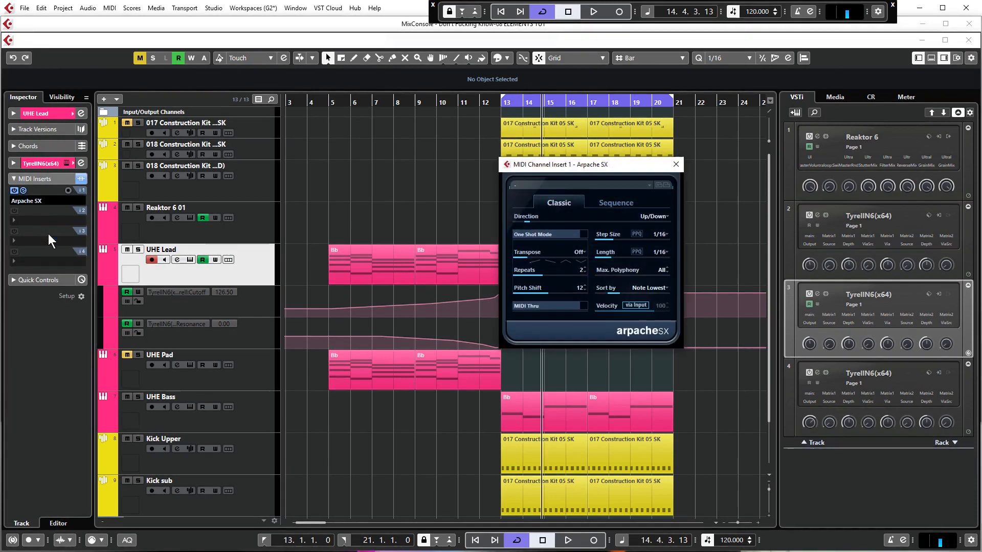
left_click_drag(579, 165, 627, 177)
- Play the project from bar 5 to hear the arpeggiated lead, then stop playback
left_click(329, 102)
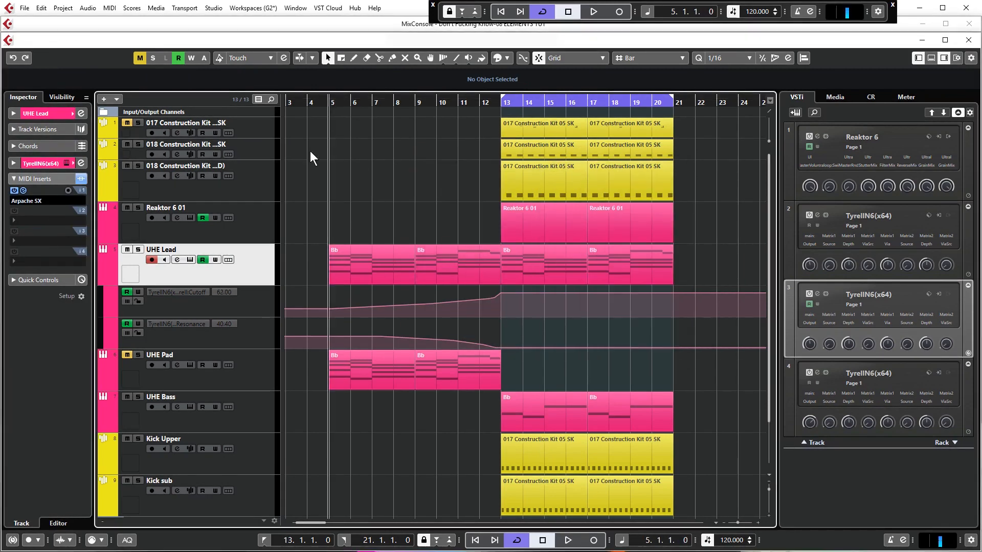
left_click(626, 238)
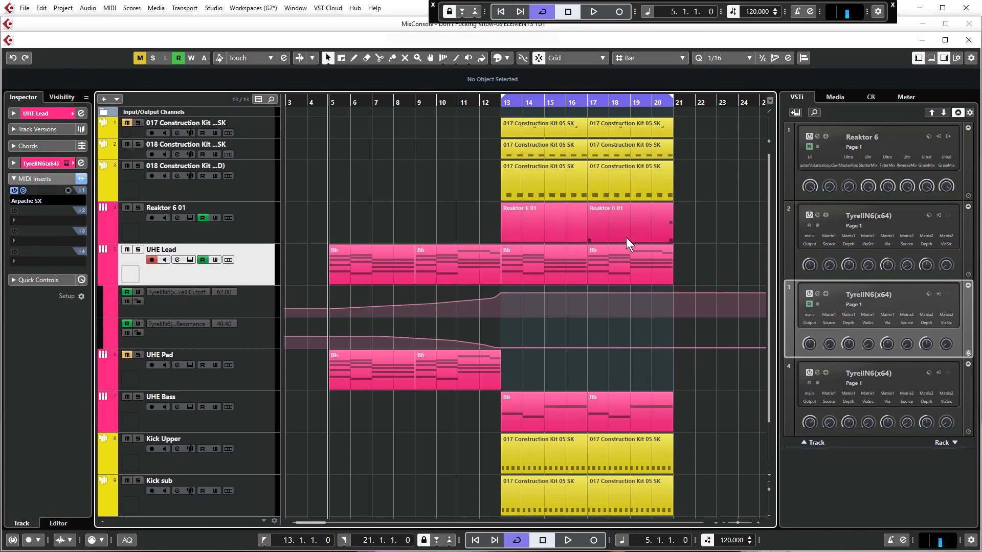
key("space")
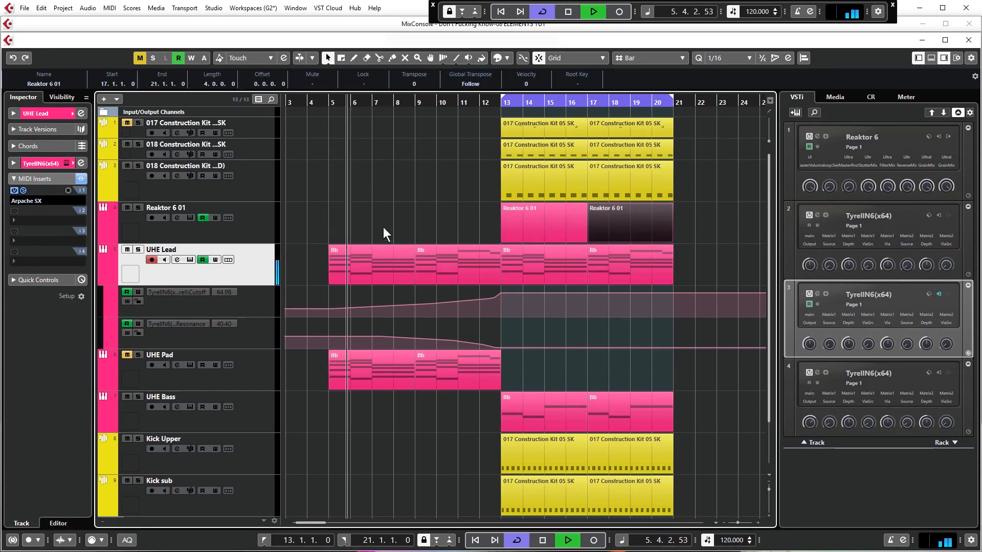
key("space")
- Reopen the Arpache SX editor, set it to Always on Top, and place it clear of the arrangement
left_click(23, 191)
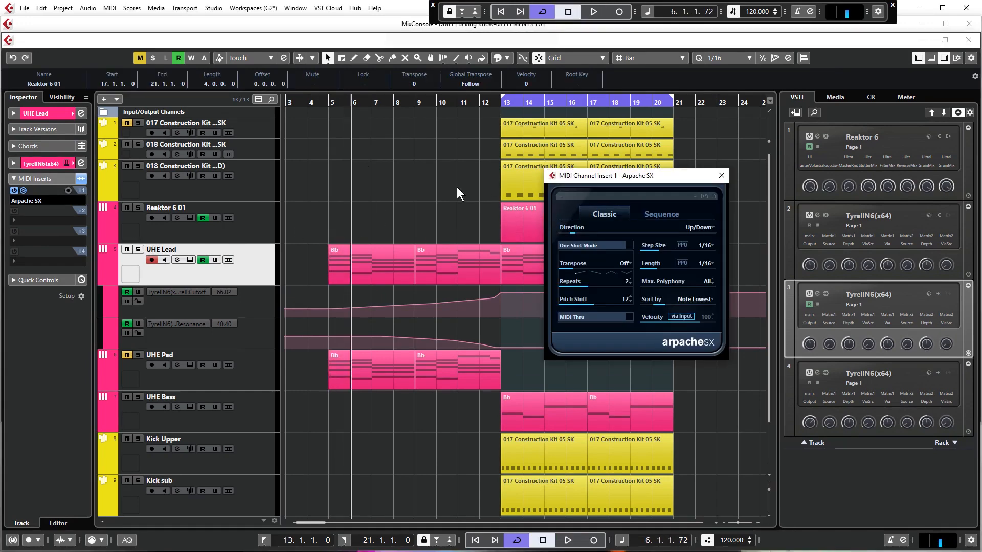
right_click(561, 210)
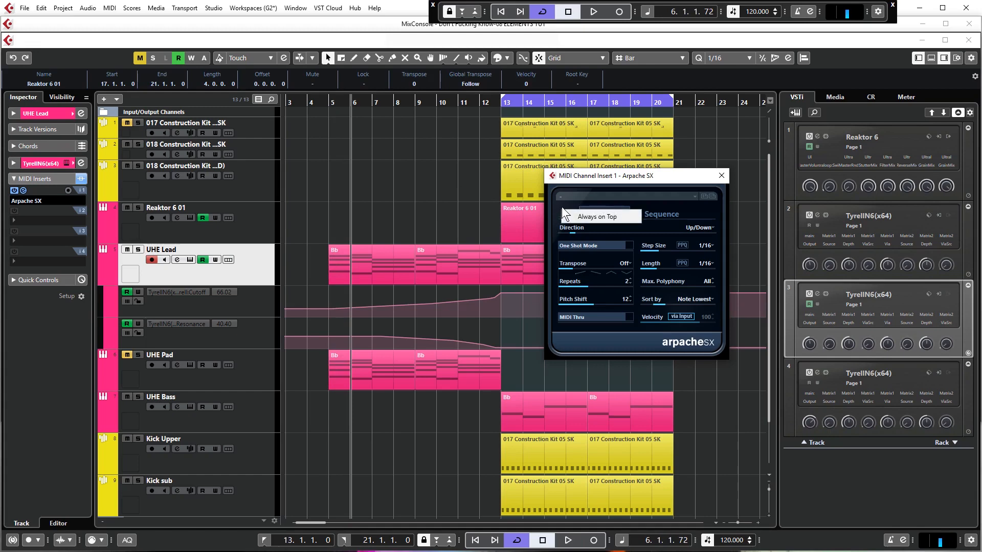
left_click(585, 216)
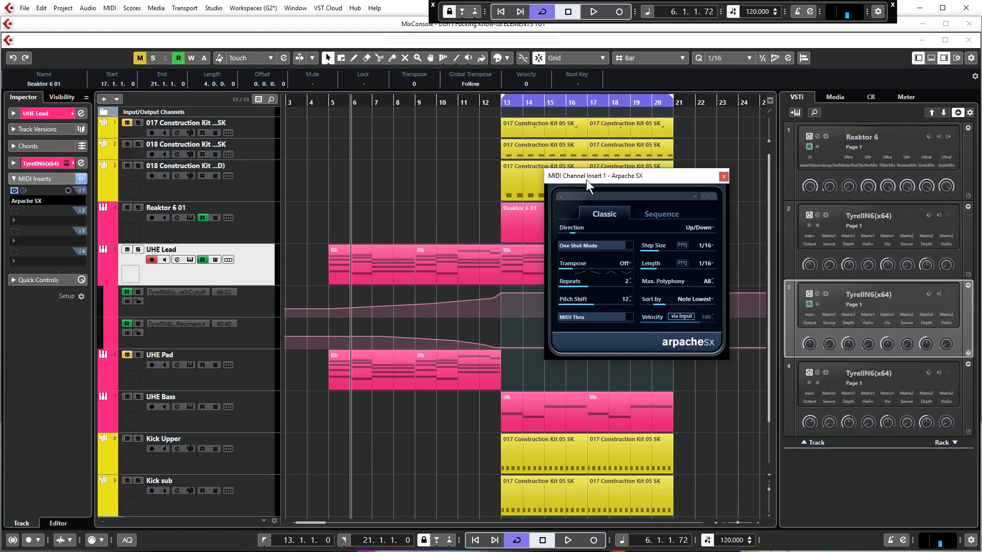
left_click(435, 186)
left_click_drag(607, 177, 747, 227)
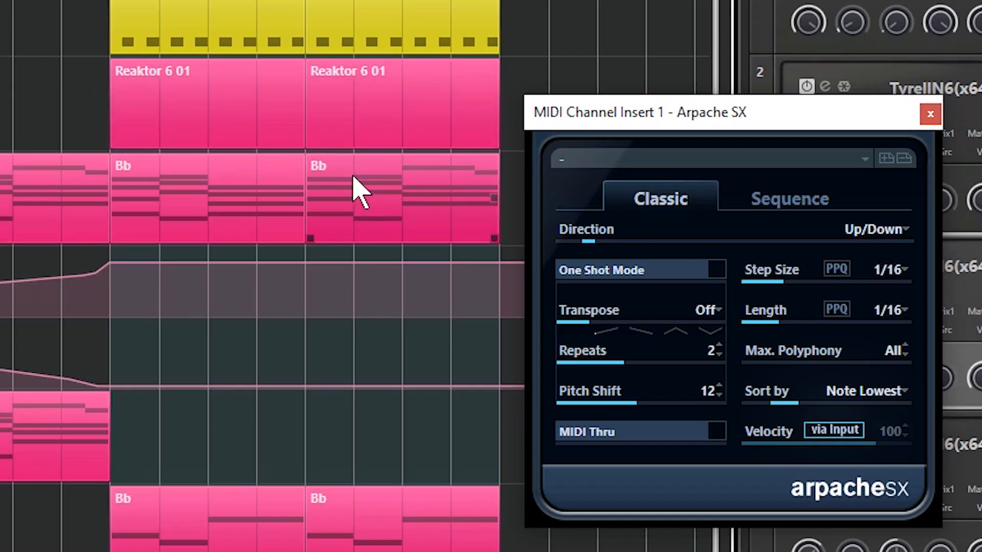
- Try a 1/8 step size and the Pop Sequence 1 preset in the lead's arpeggiator
left_click_drag(768, 282, 815, 281)
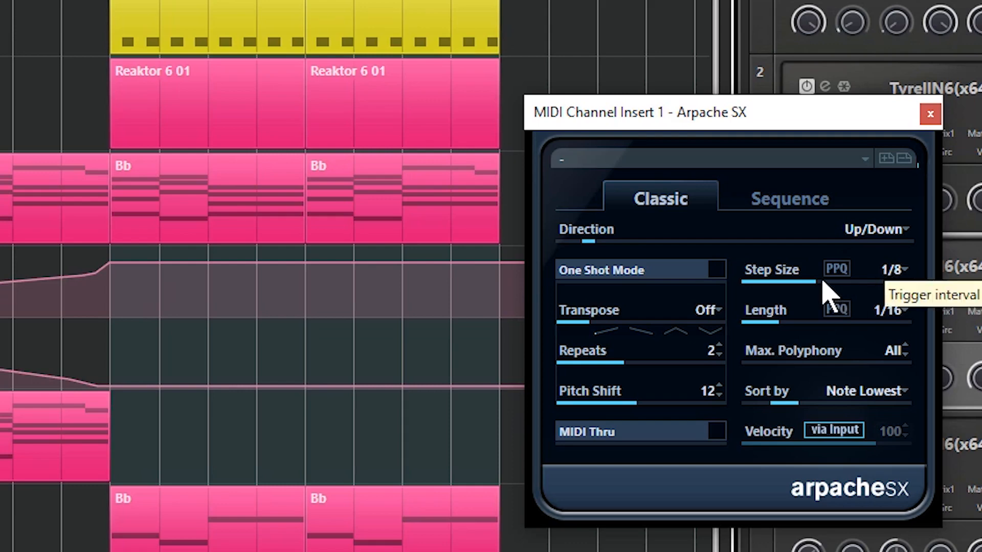
left_click_drag(823, 283, 785, 283)
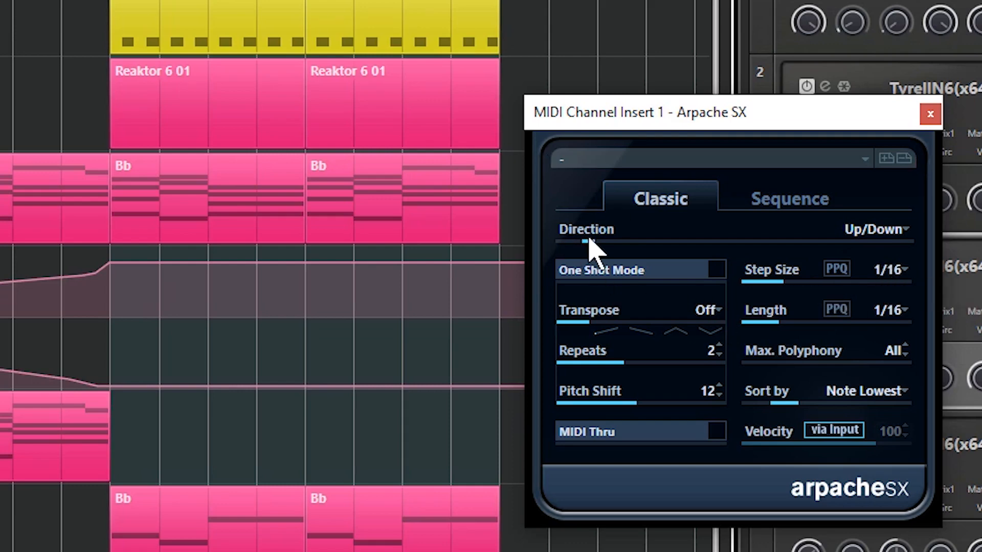
left_click(864, 158)
left_click(863, 160)
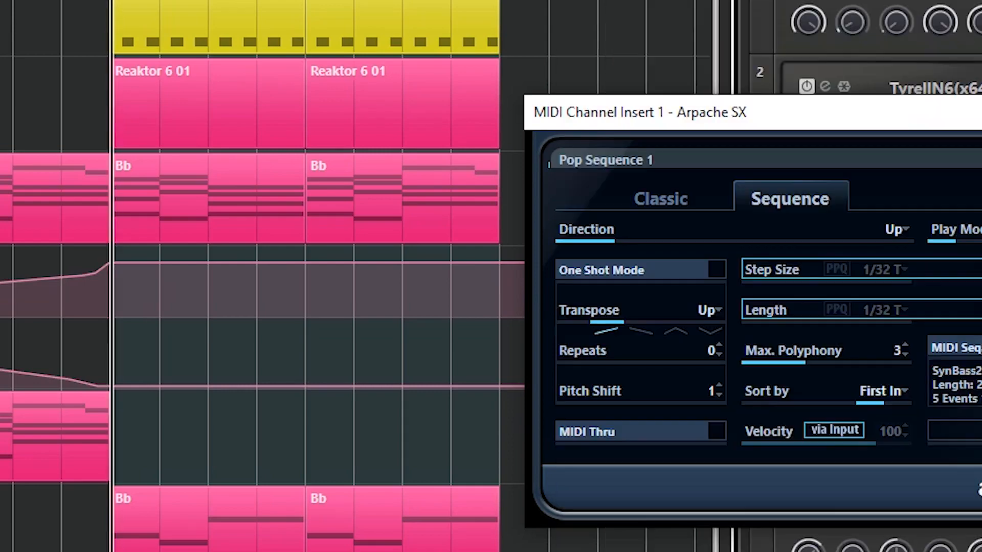
key("space")
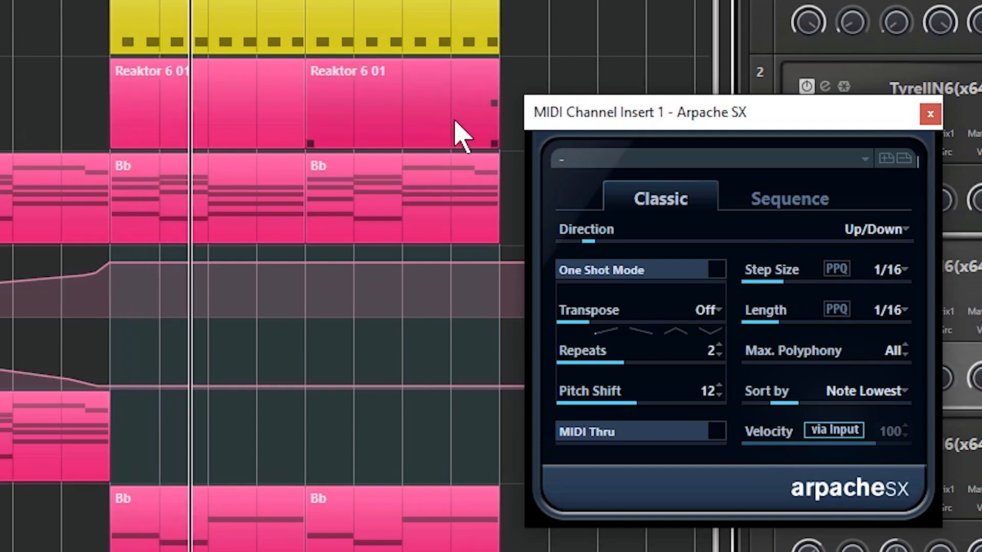
- Set the arpeggiator's Transpose to Up and compare a 1/32 note length, settling on 1/16
left_click(608, 334)
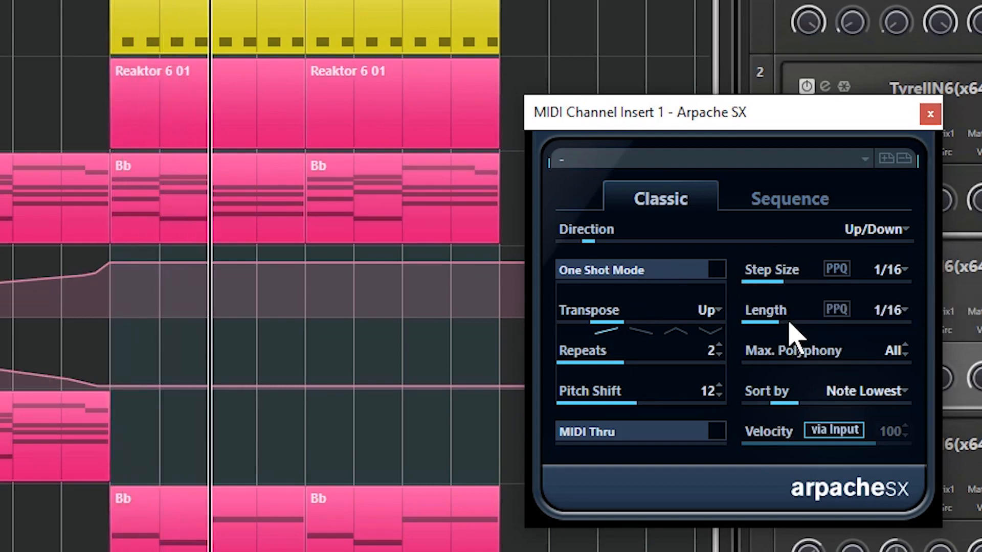
left_click_drag(790, 324, 760, 322)
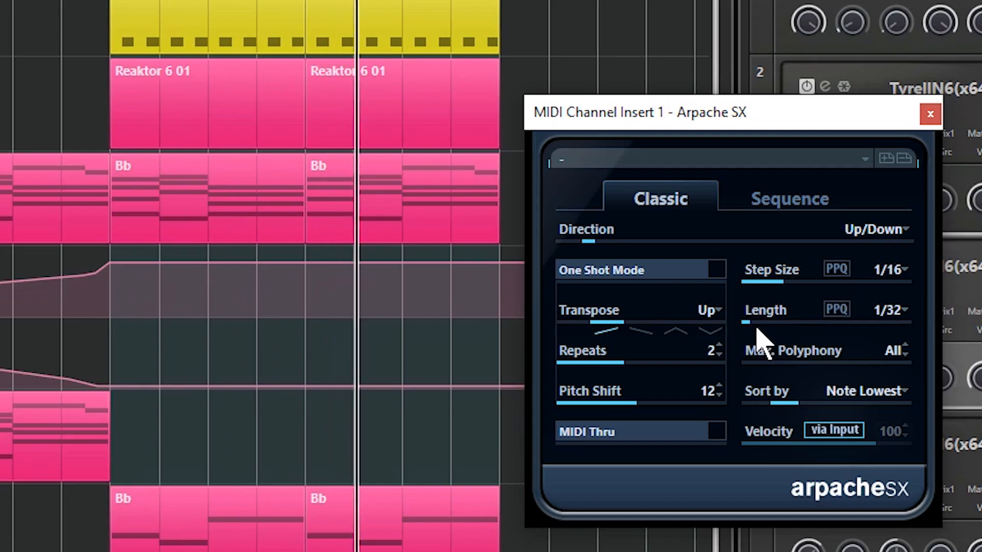
left_click_drag(761, 330, 768, 325)
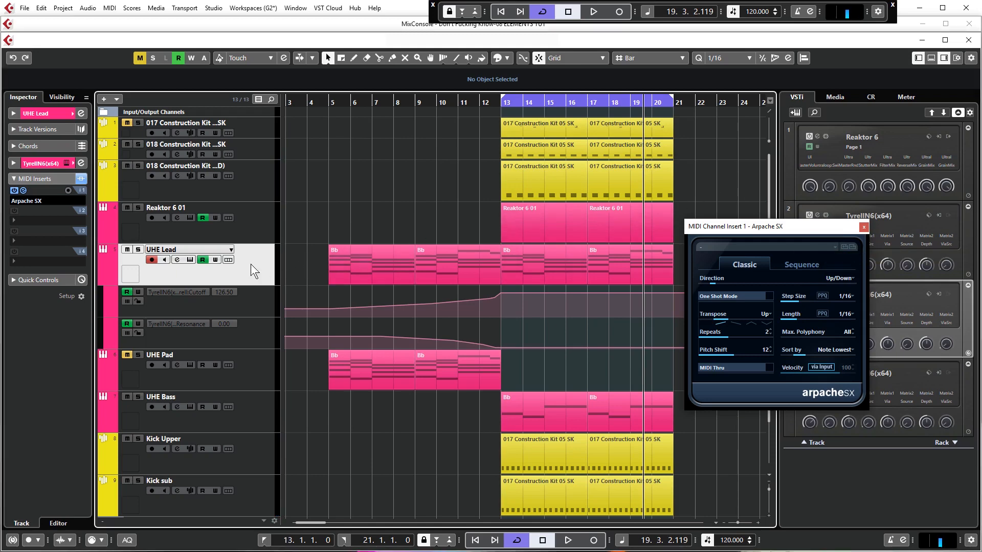
left_click(177, 259)
left_click_drag(455, 137, 658, 165)
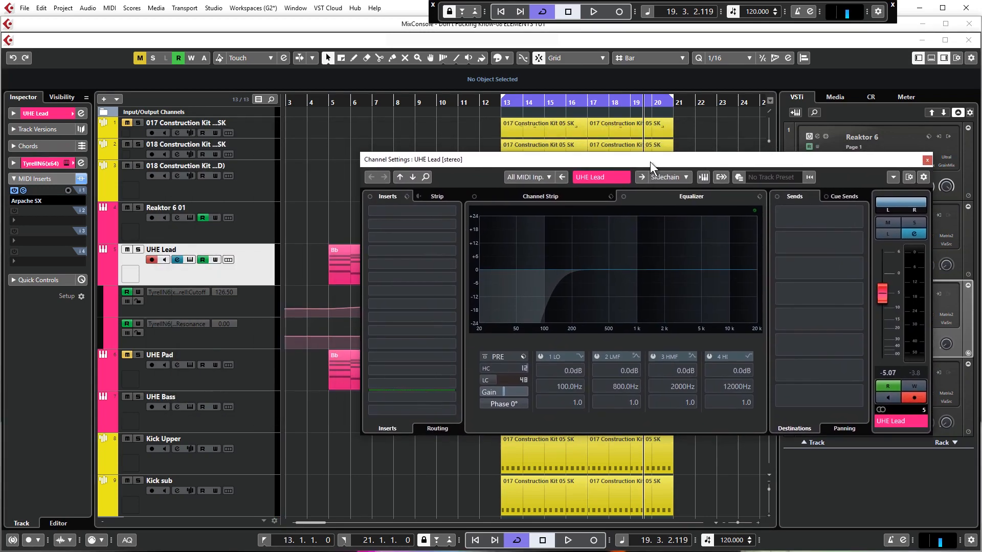
left_click(452, 238)
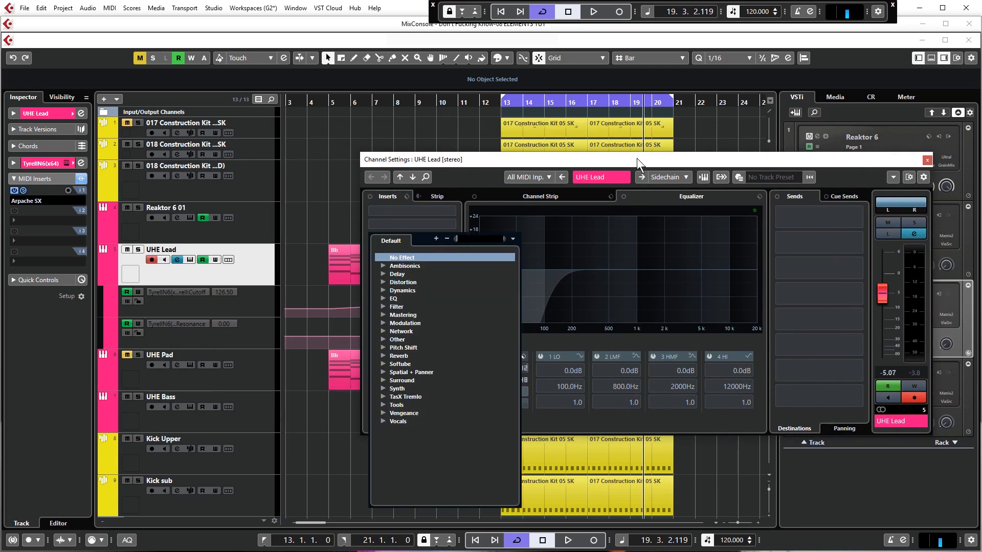
left_click(396, 274)
left_click(425, 288)
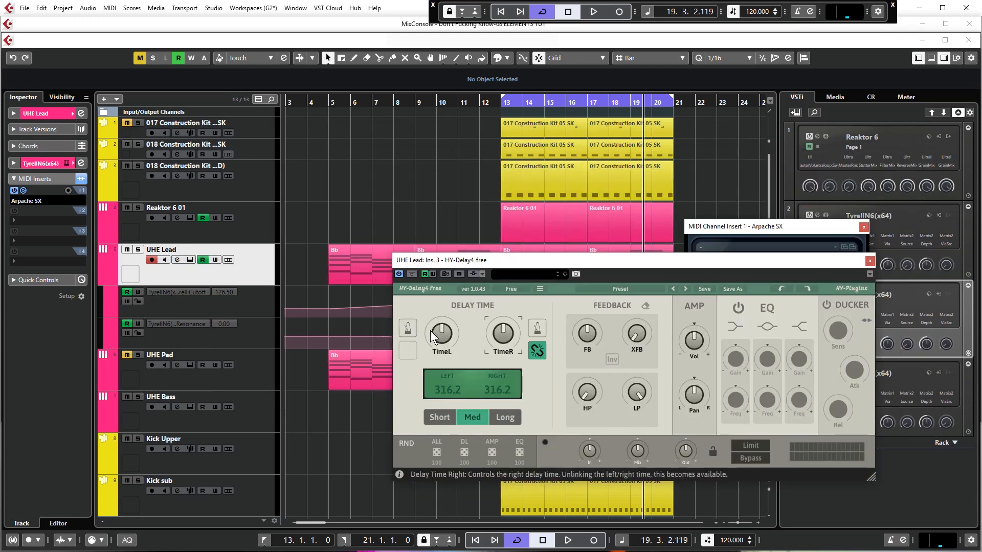
- Sync the lead's delay to tempo with unlinked sides, setting 1/8D on the left and 1/8 on the right
left_click(537, 328)
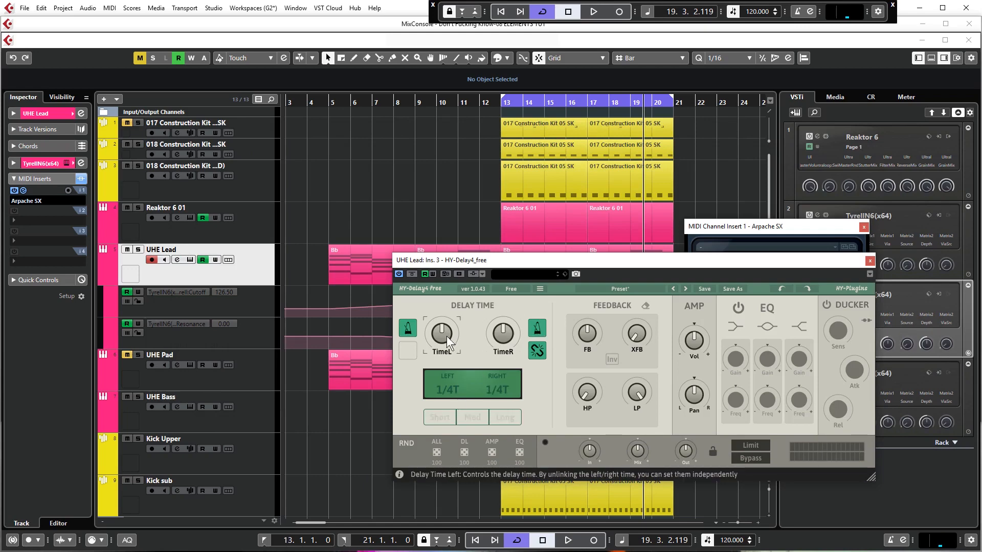
scroll(447, 334, "up", 2)
scroll(447, 333, "down", 2)
scroll(499, 336, "down", 2)
- Play the loop and adjust the delay's dry/wet mix on the lead, then stop playback
key("space")
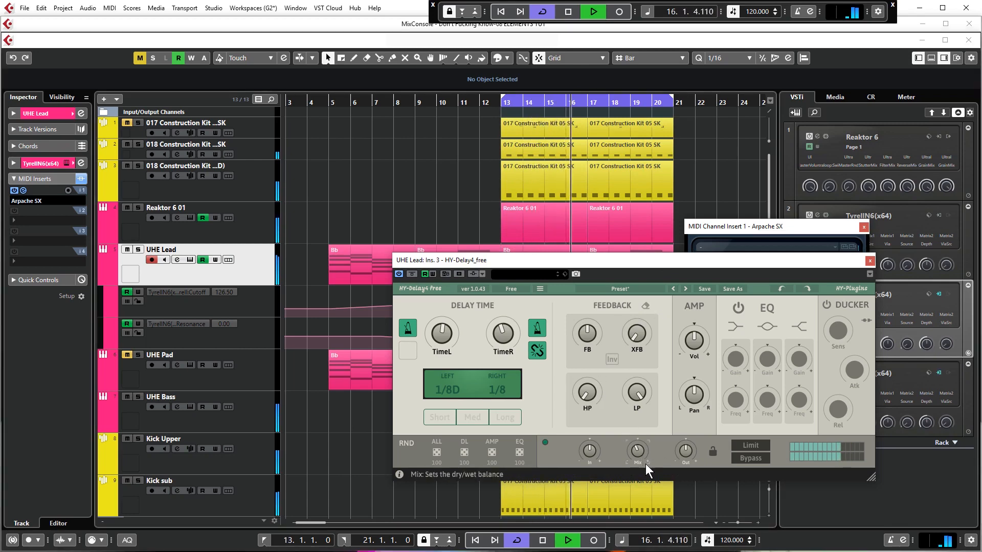
left_click_drag(565, 298, 550, 294)
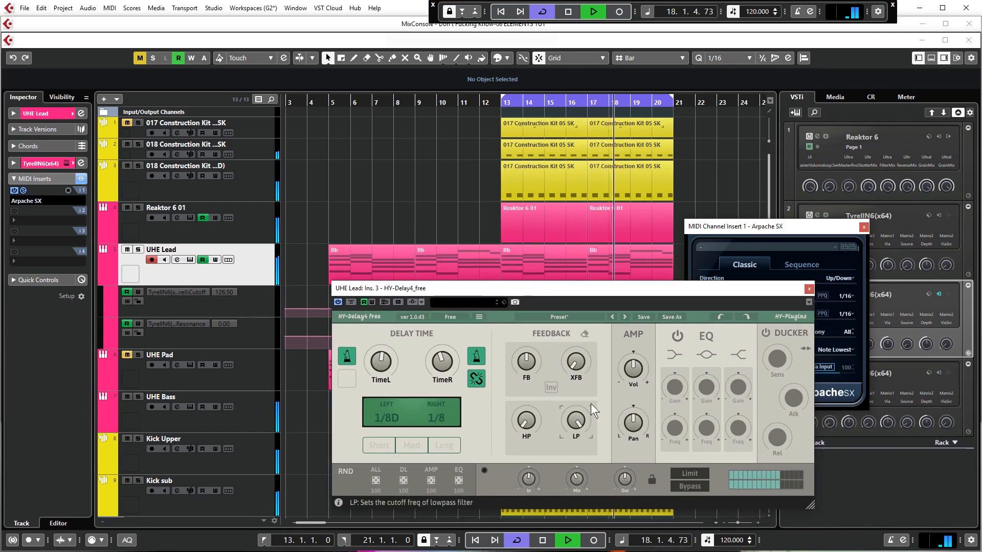
key("space")
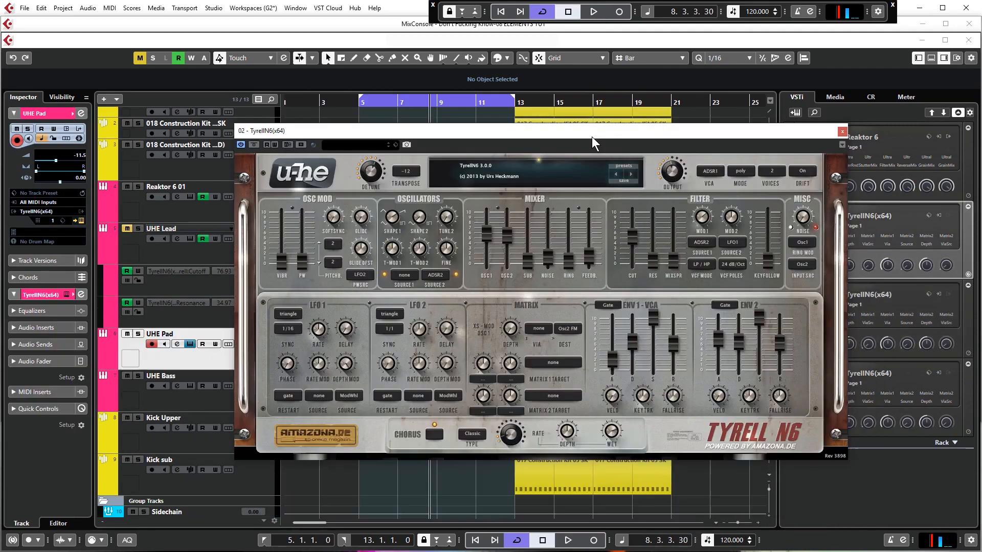